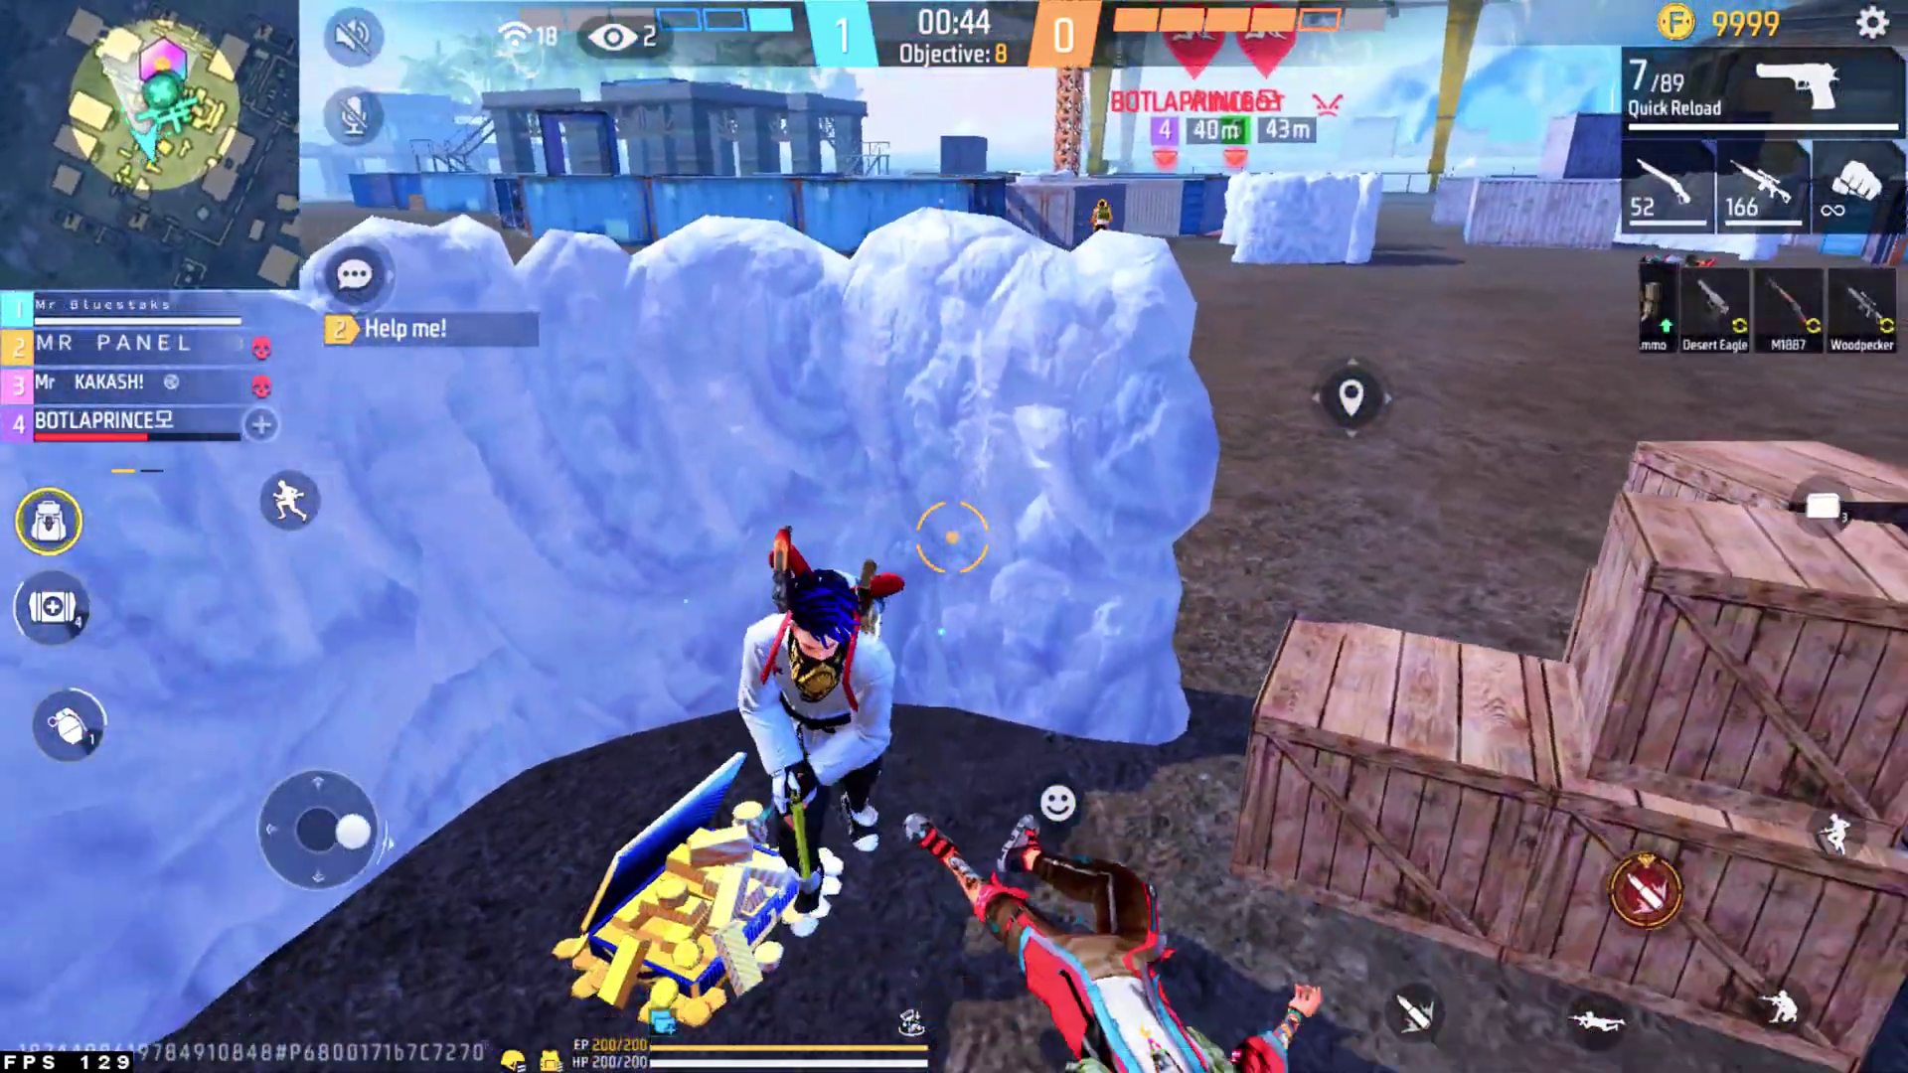
# Alternate between the pistol and the scoped rifle while fighting opponents around the ice walls in the match.
pyautogui.press('2')
pyautogui.press('1')
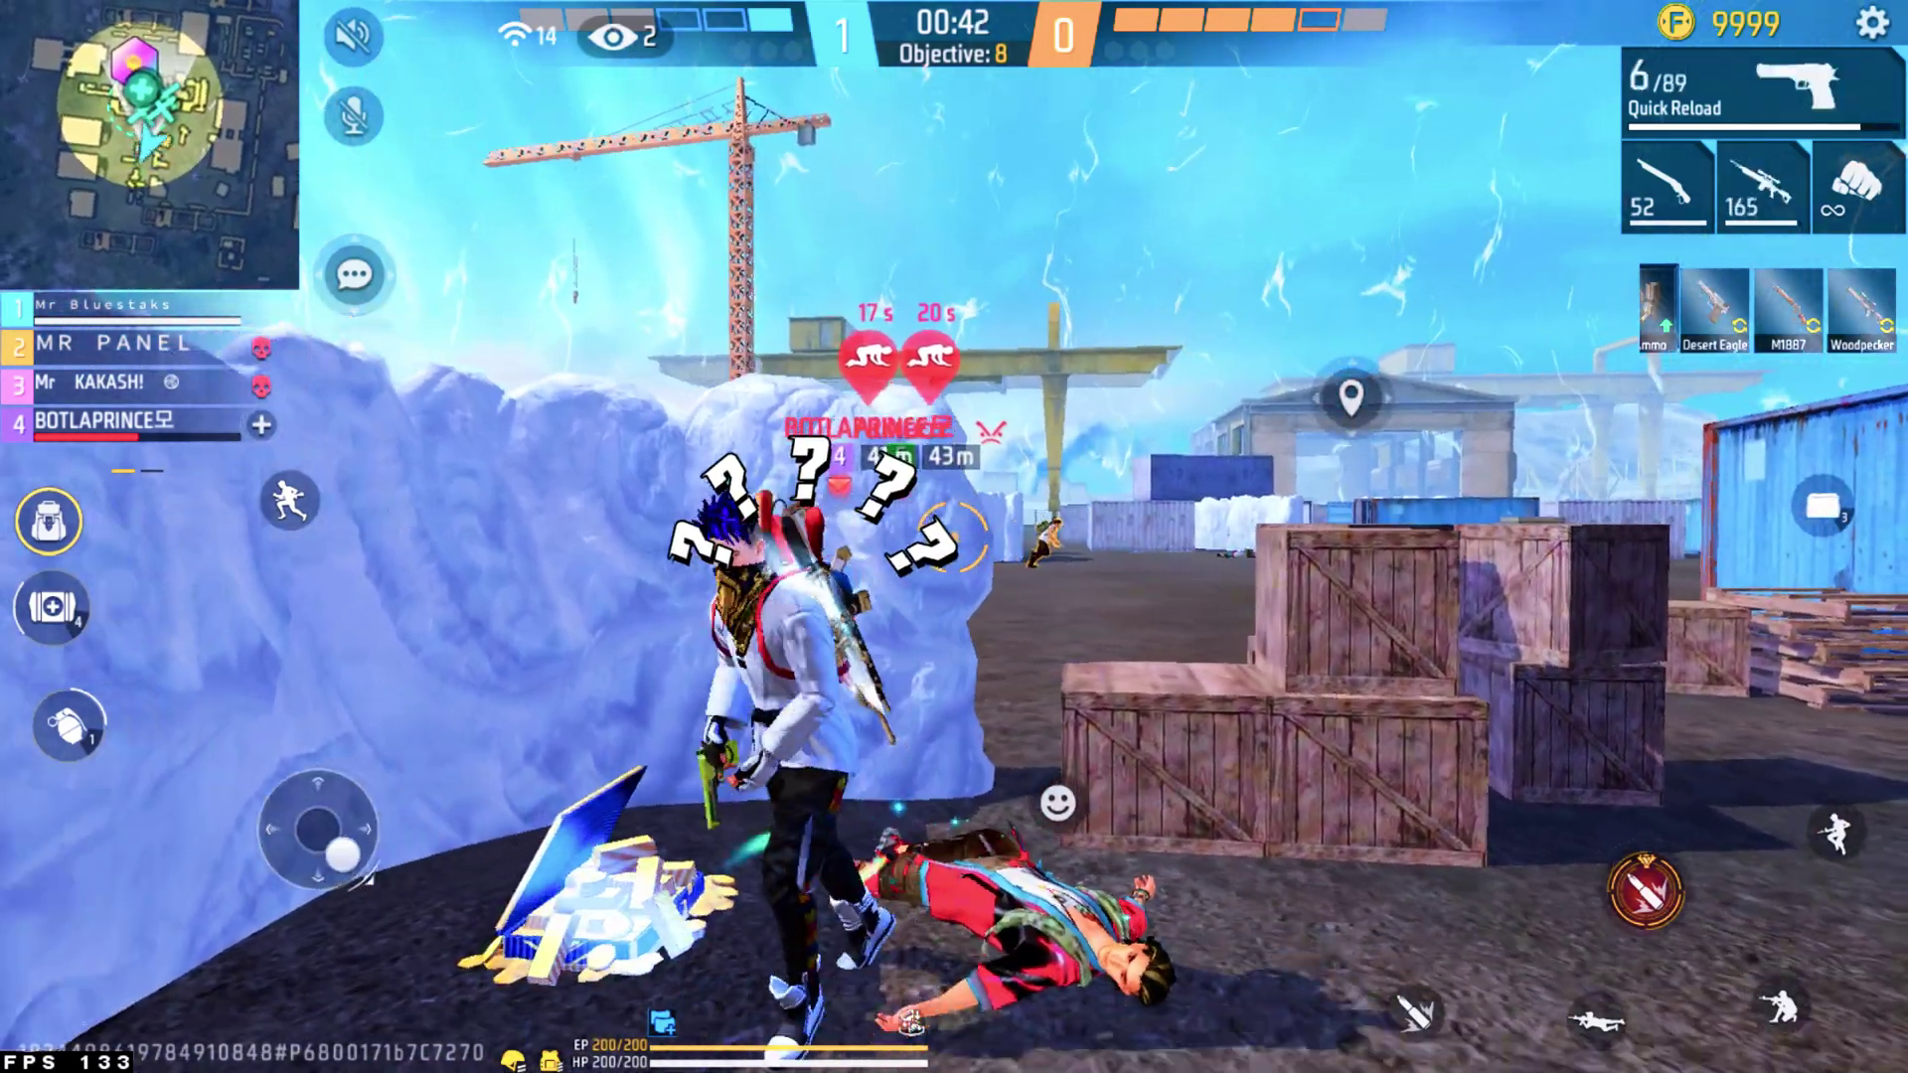
pyautogui.press('2')
pyautogui.press('1')
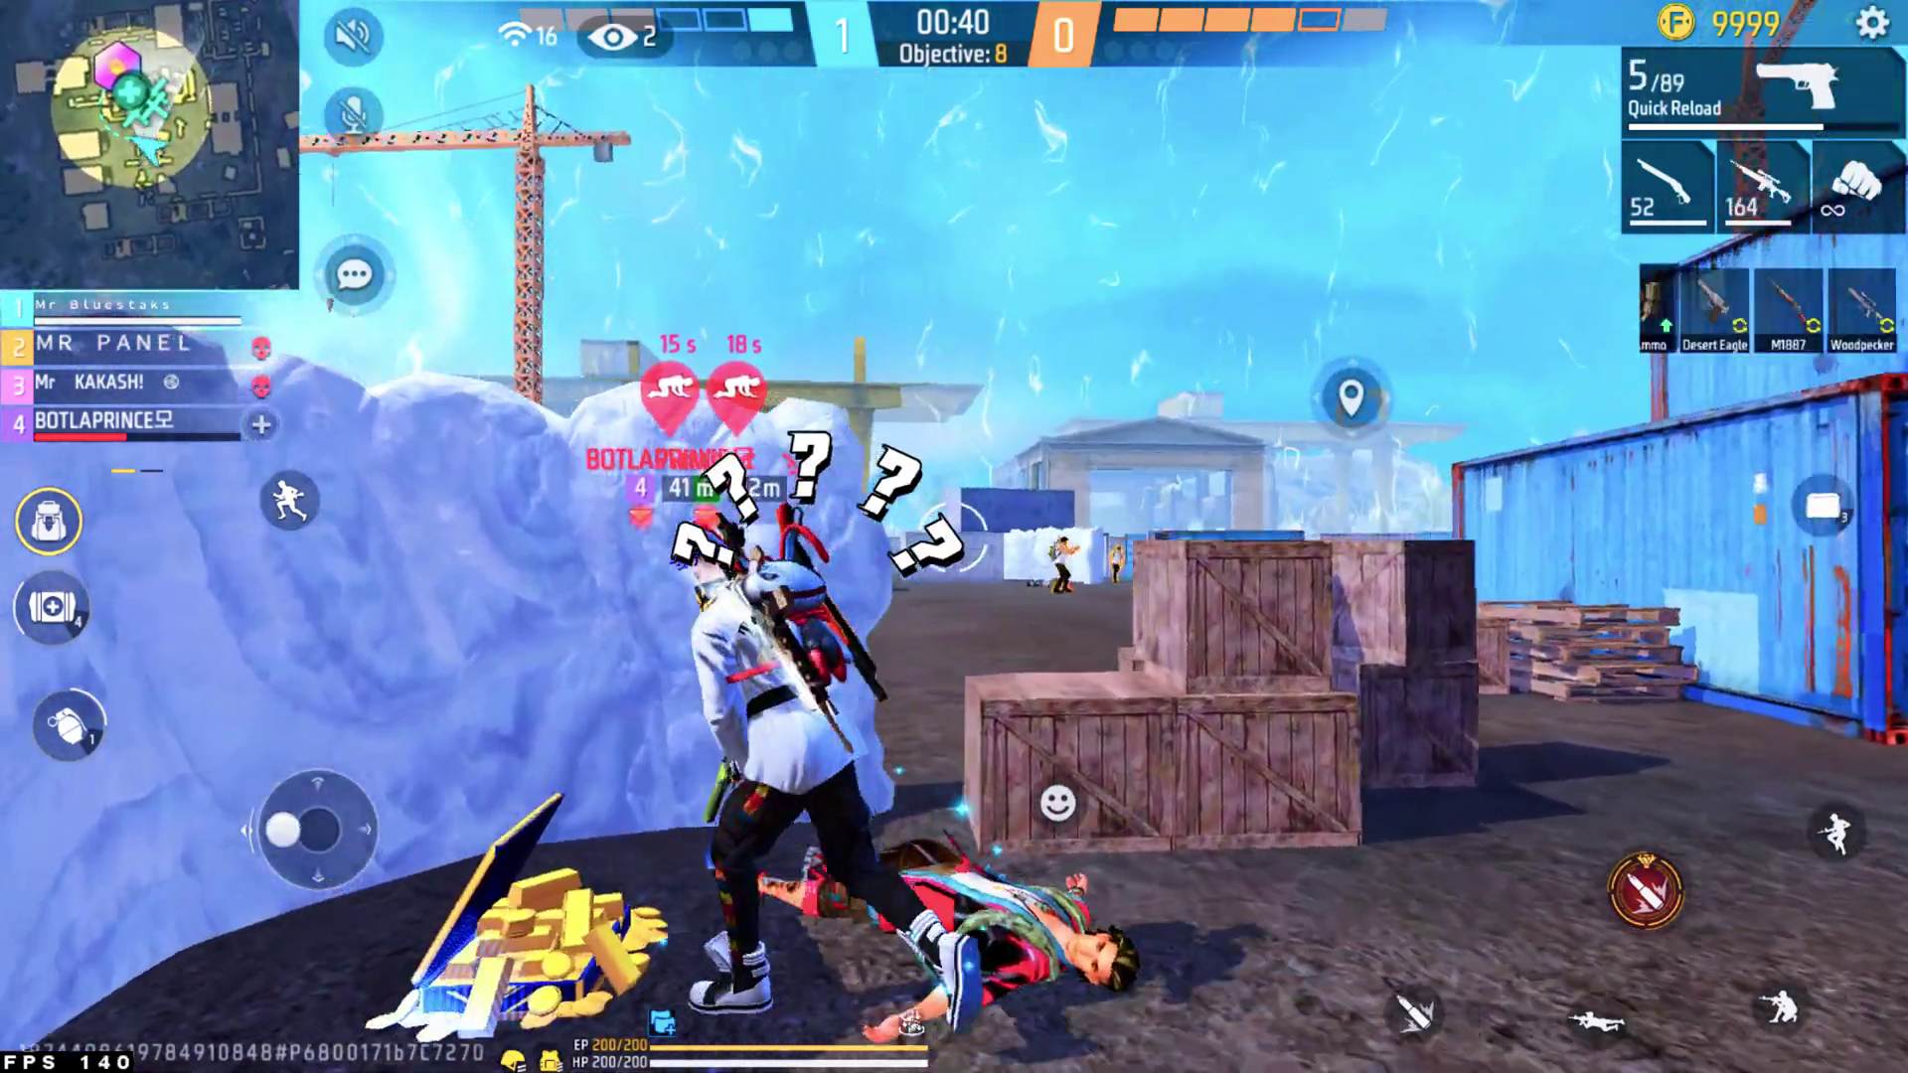
pyautogui.press('2')
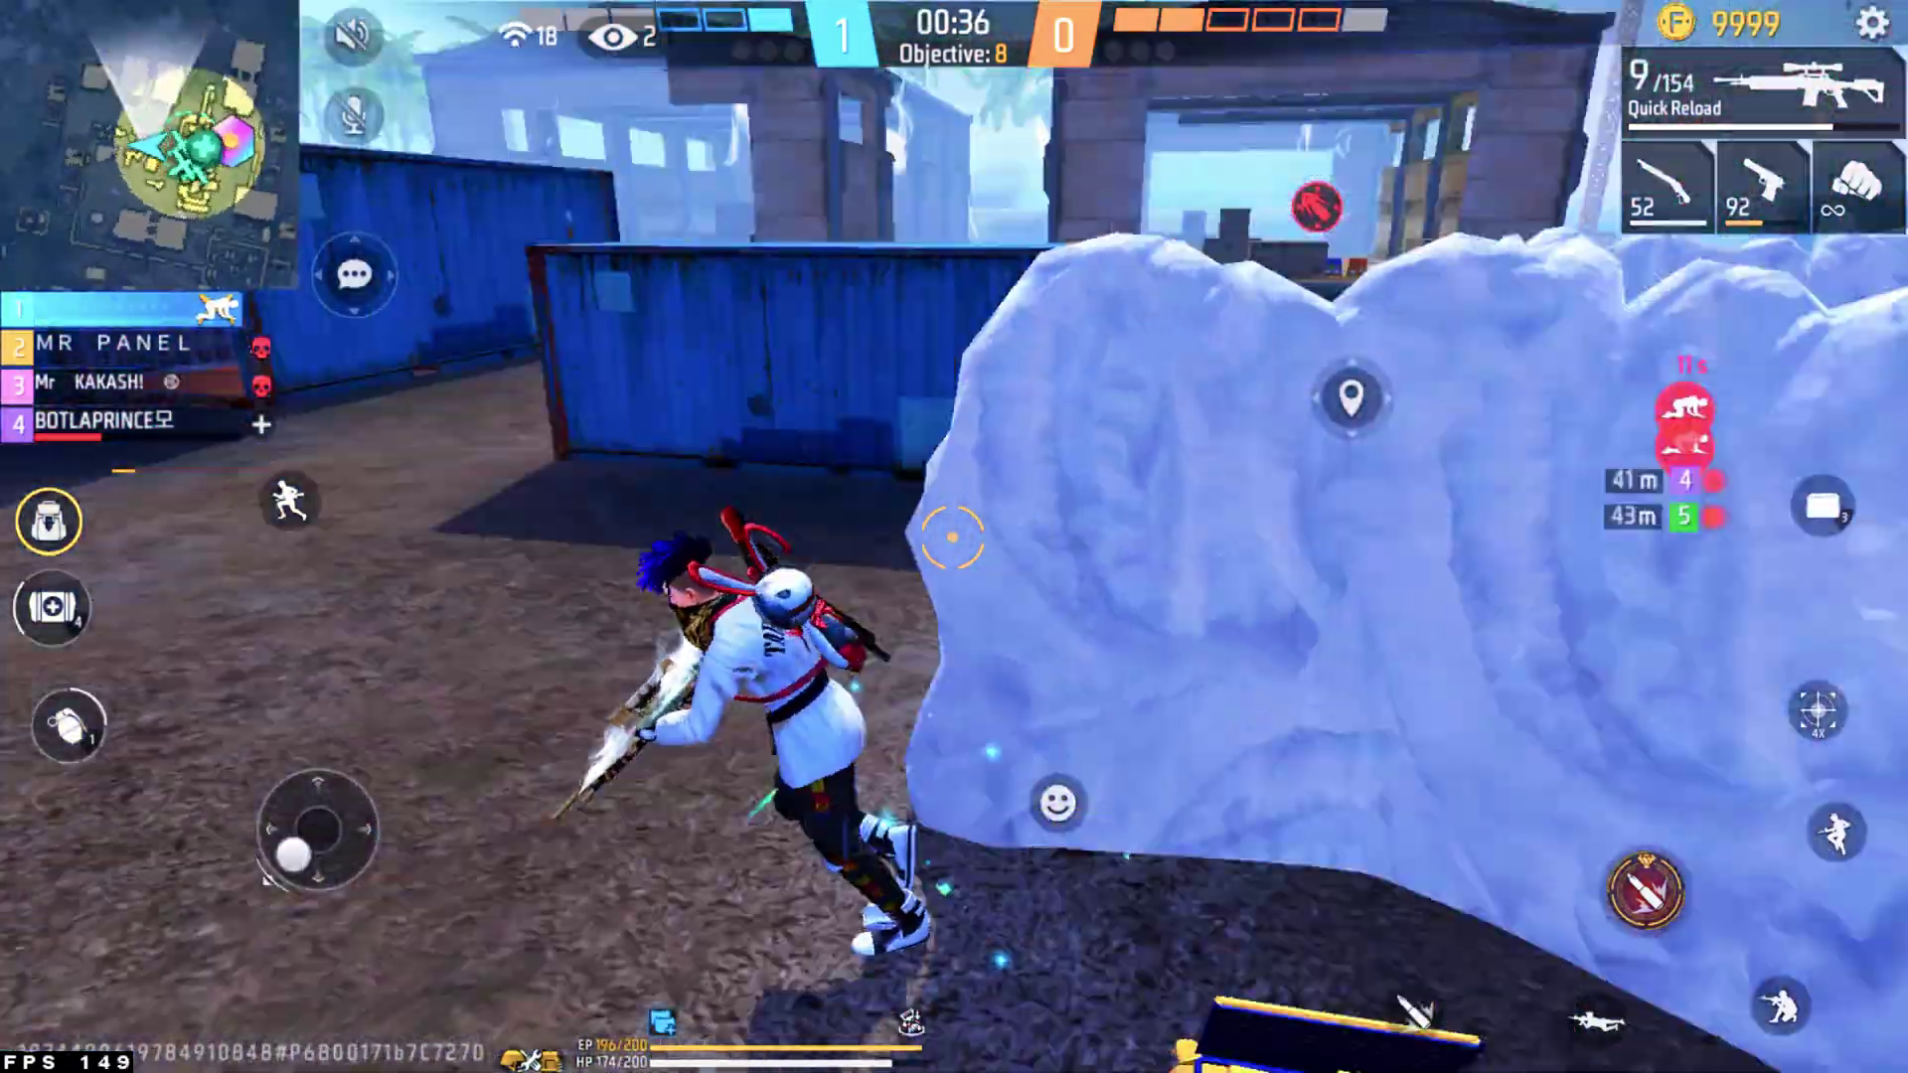
pyautogui.press('1')
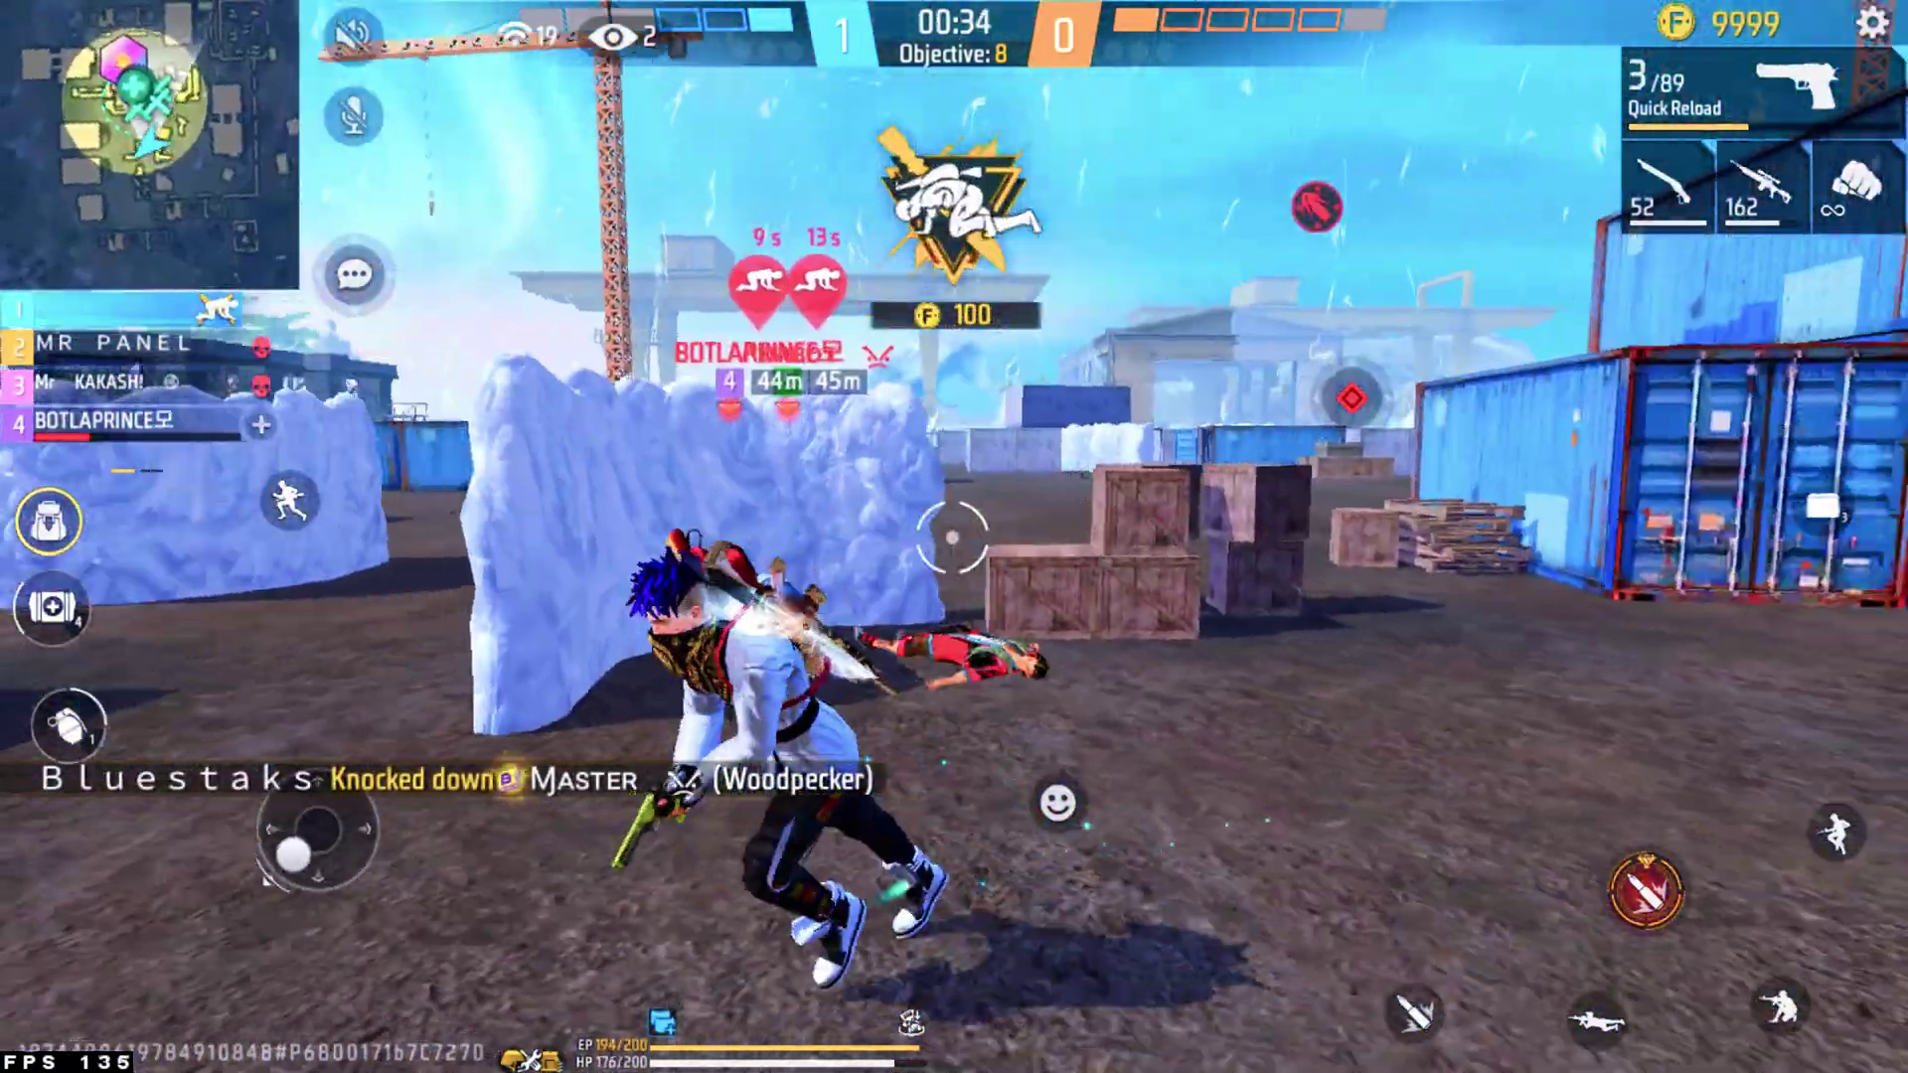
pyautogui.press('2')
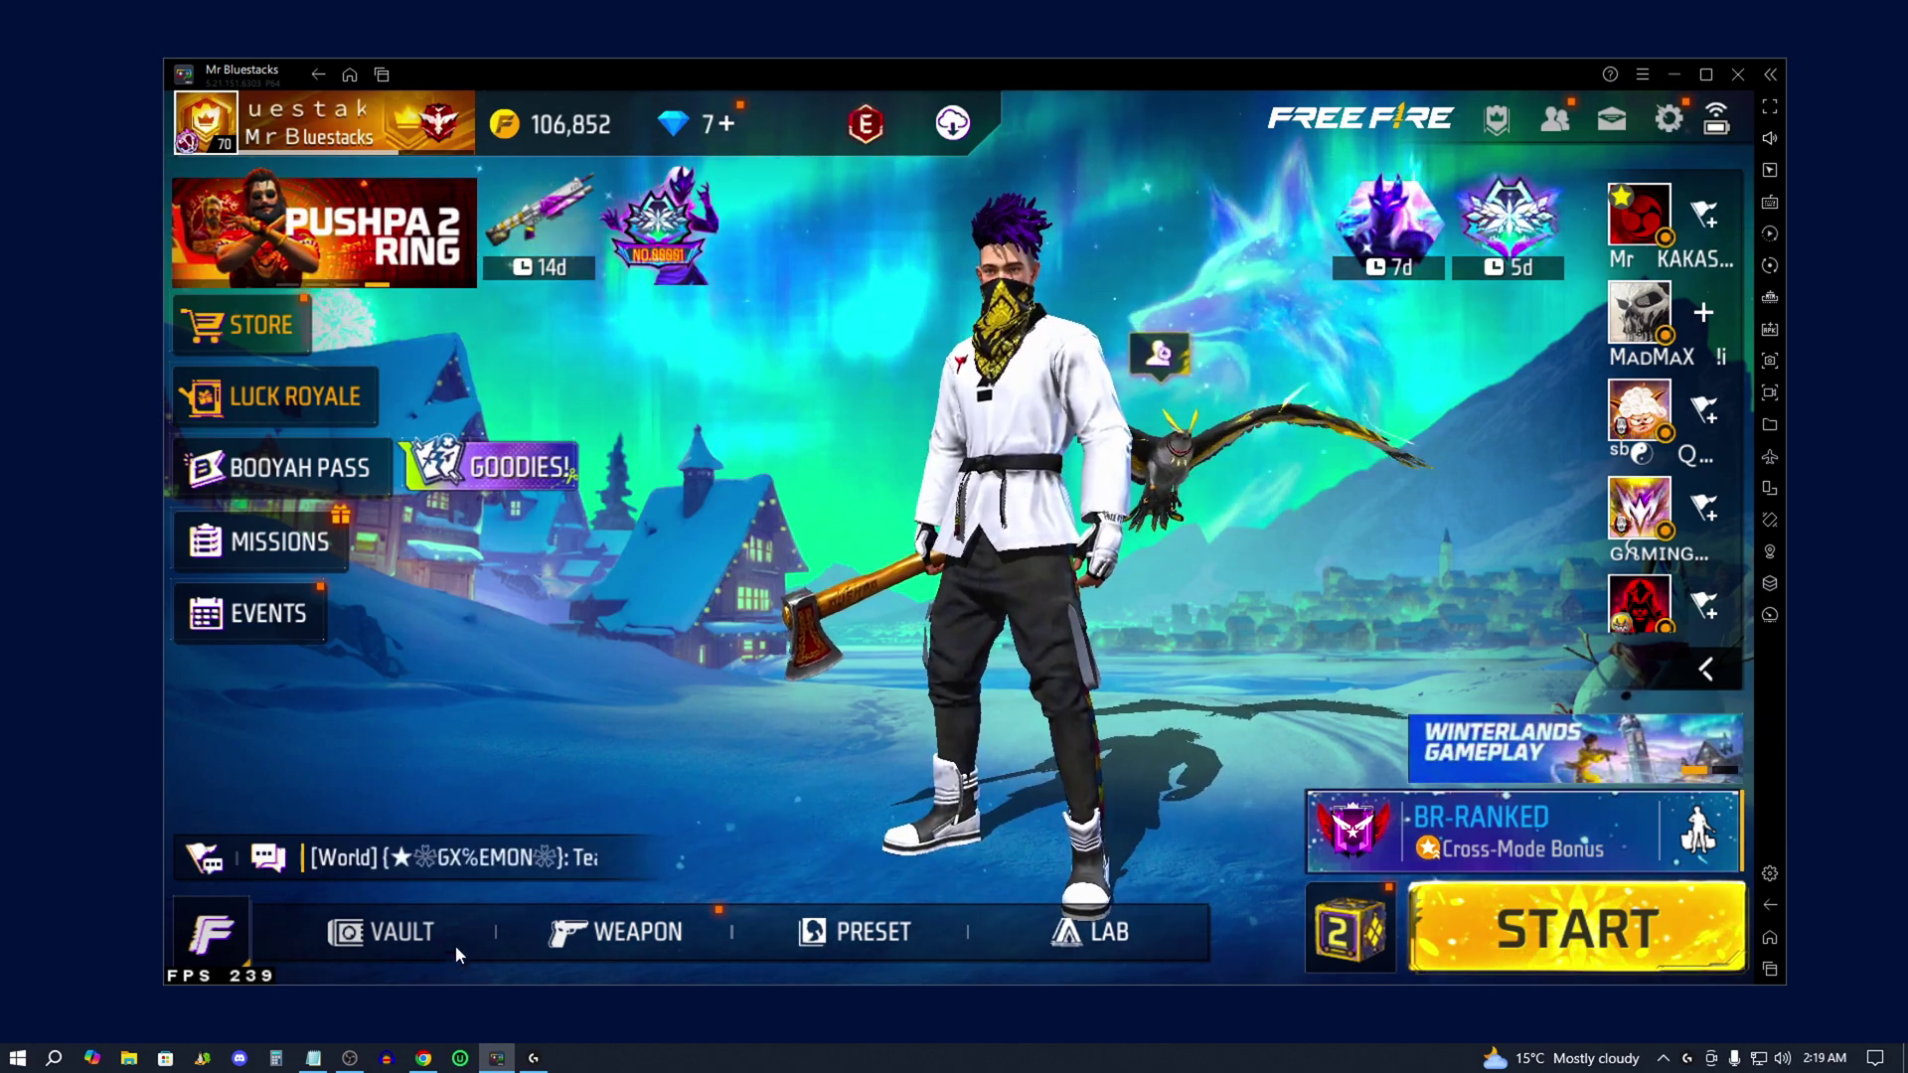
# Switch to Chrome and look over the home page of the Mr. Bluestacks YouTube channel.
pyautogui.click(423, 1057)
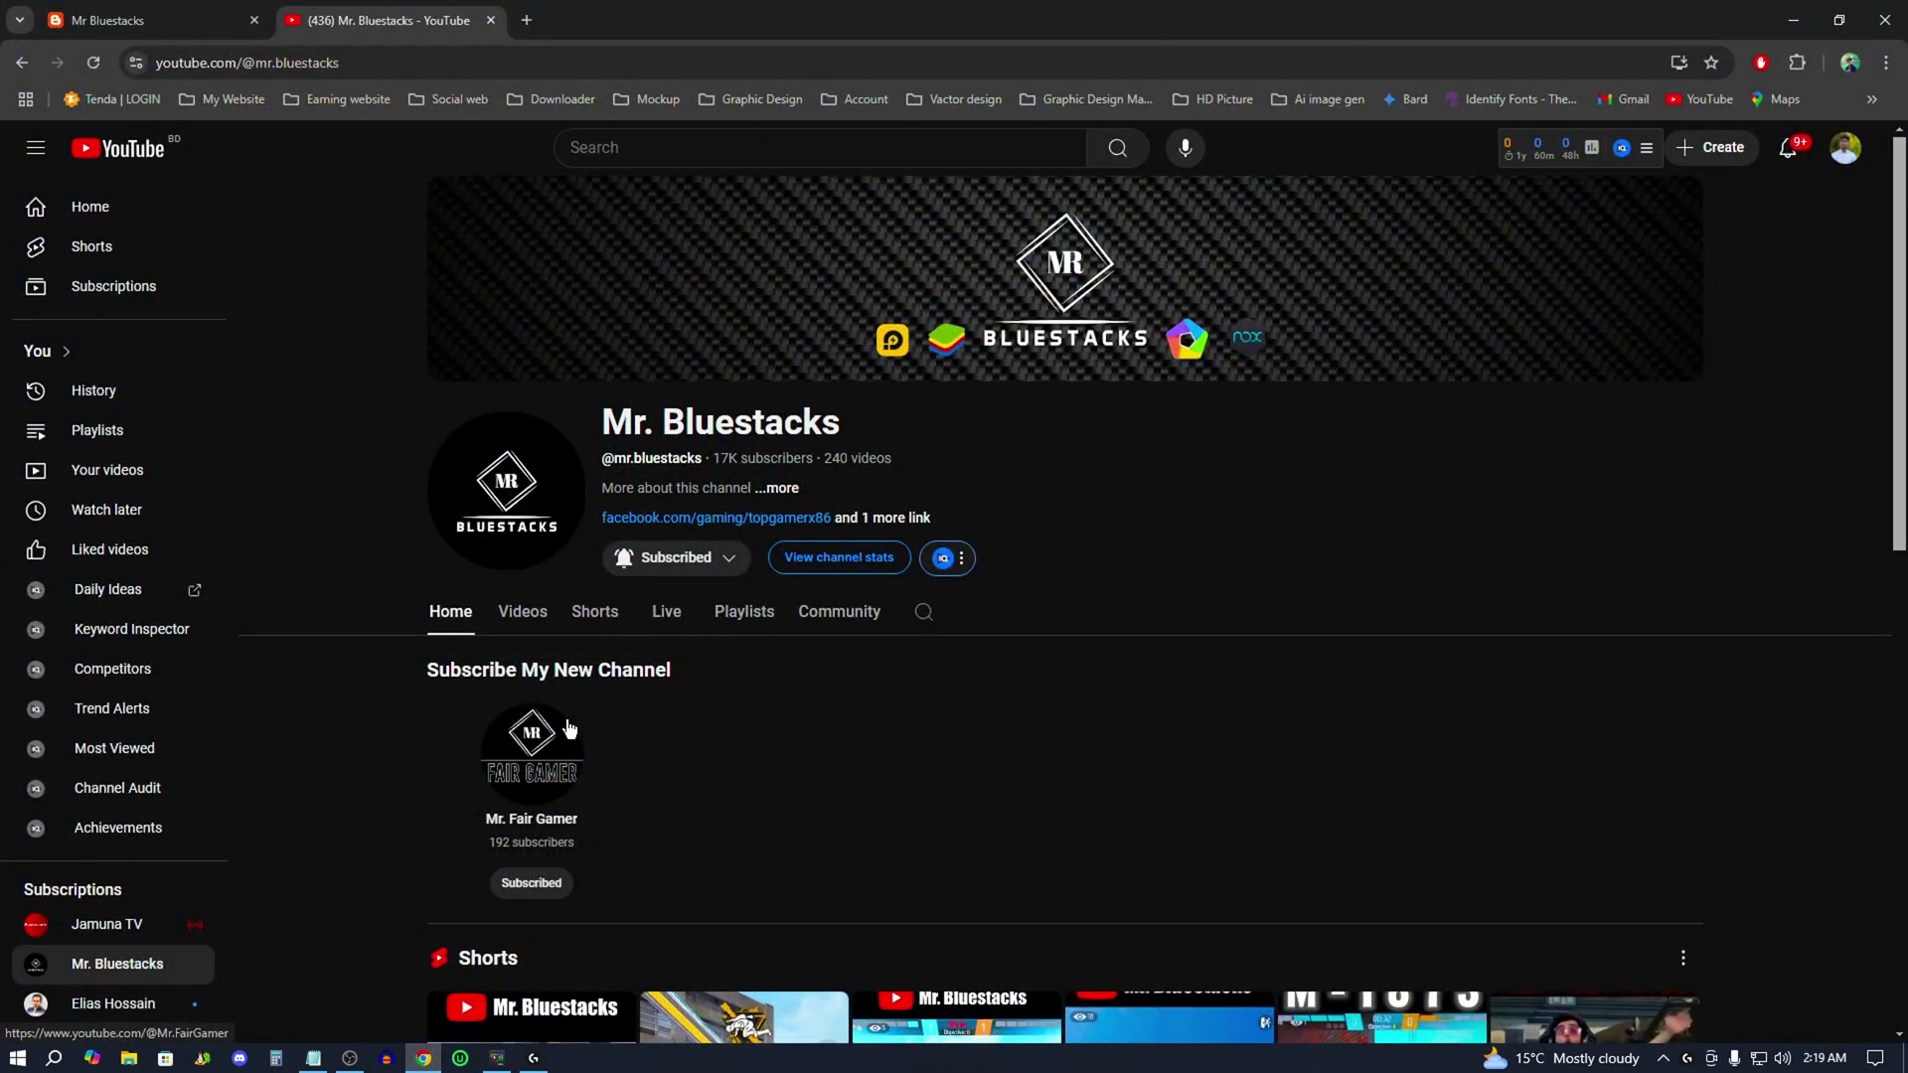
pyautogui.scroll(-1, 825, 556)
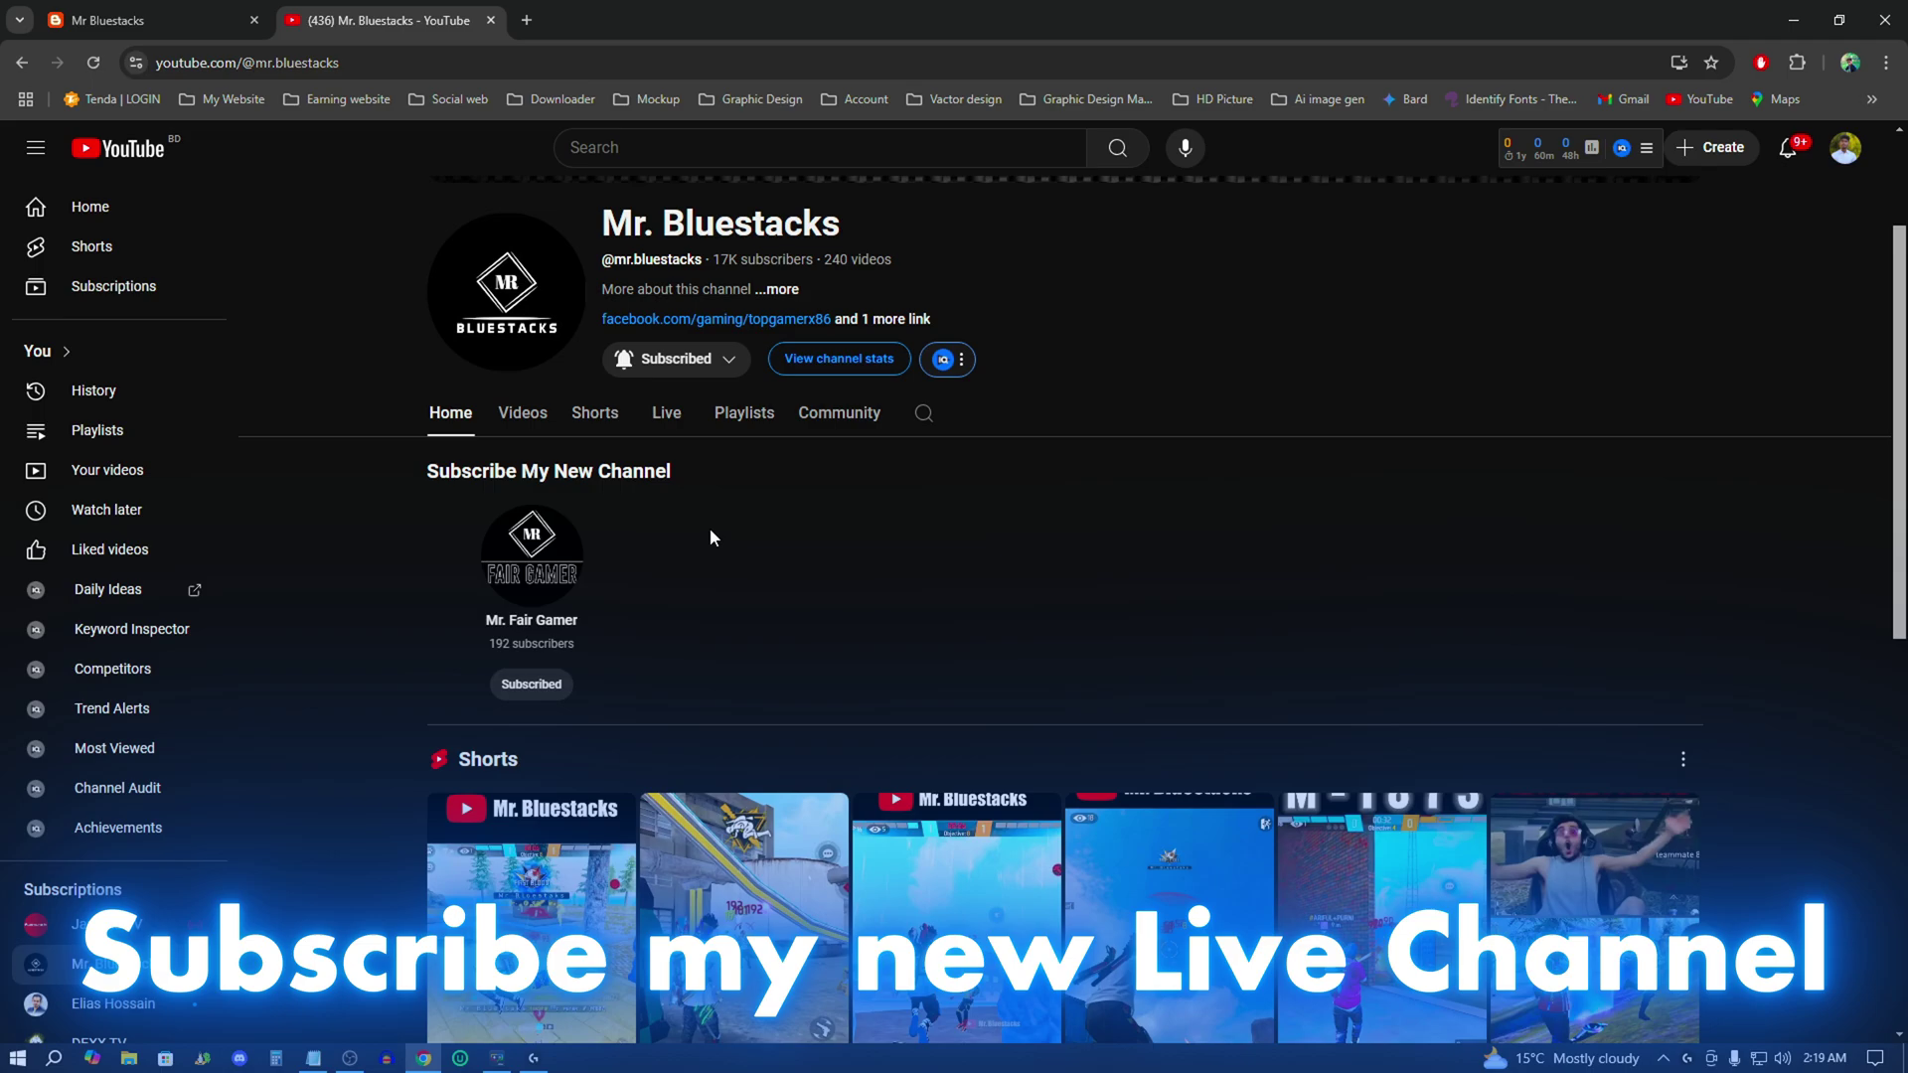
pyautogui.scroll(2, 662, 539)
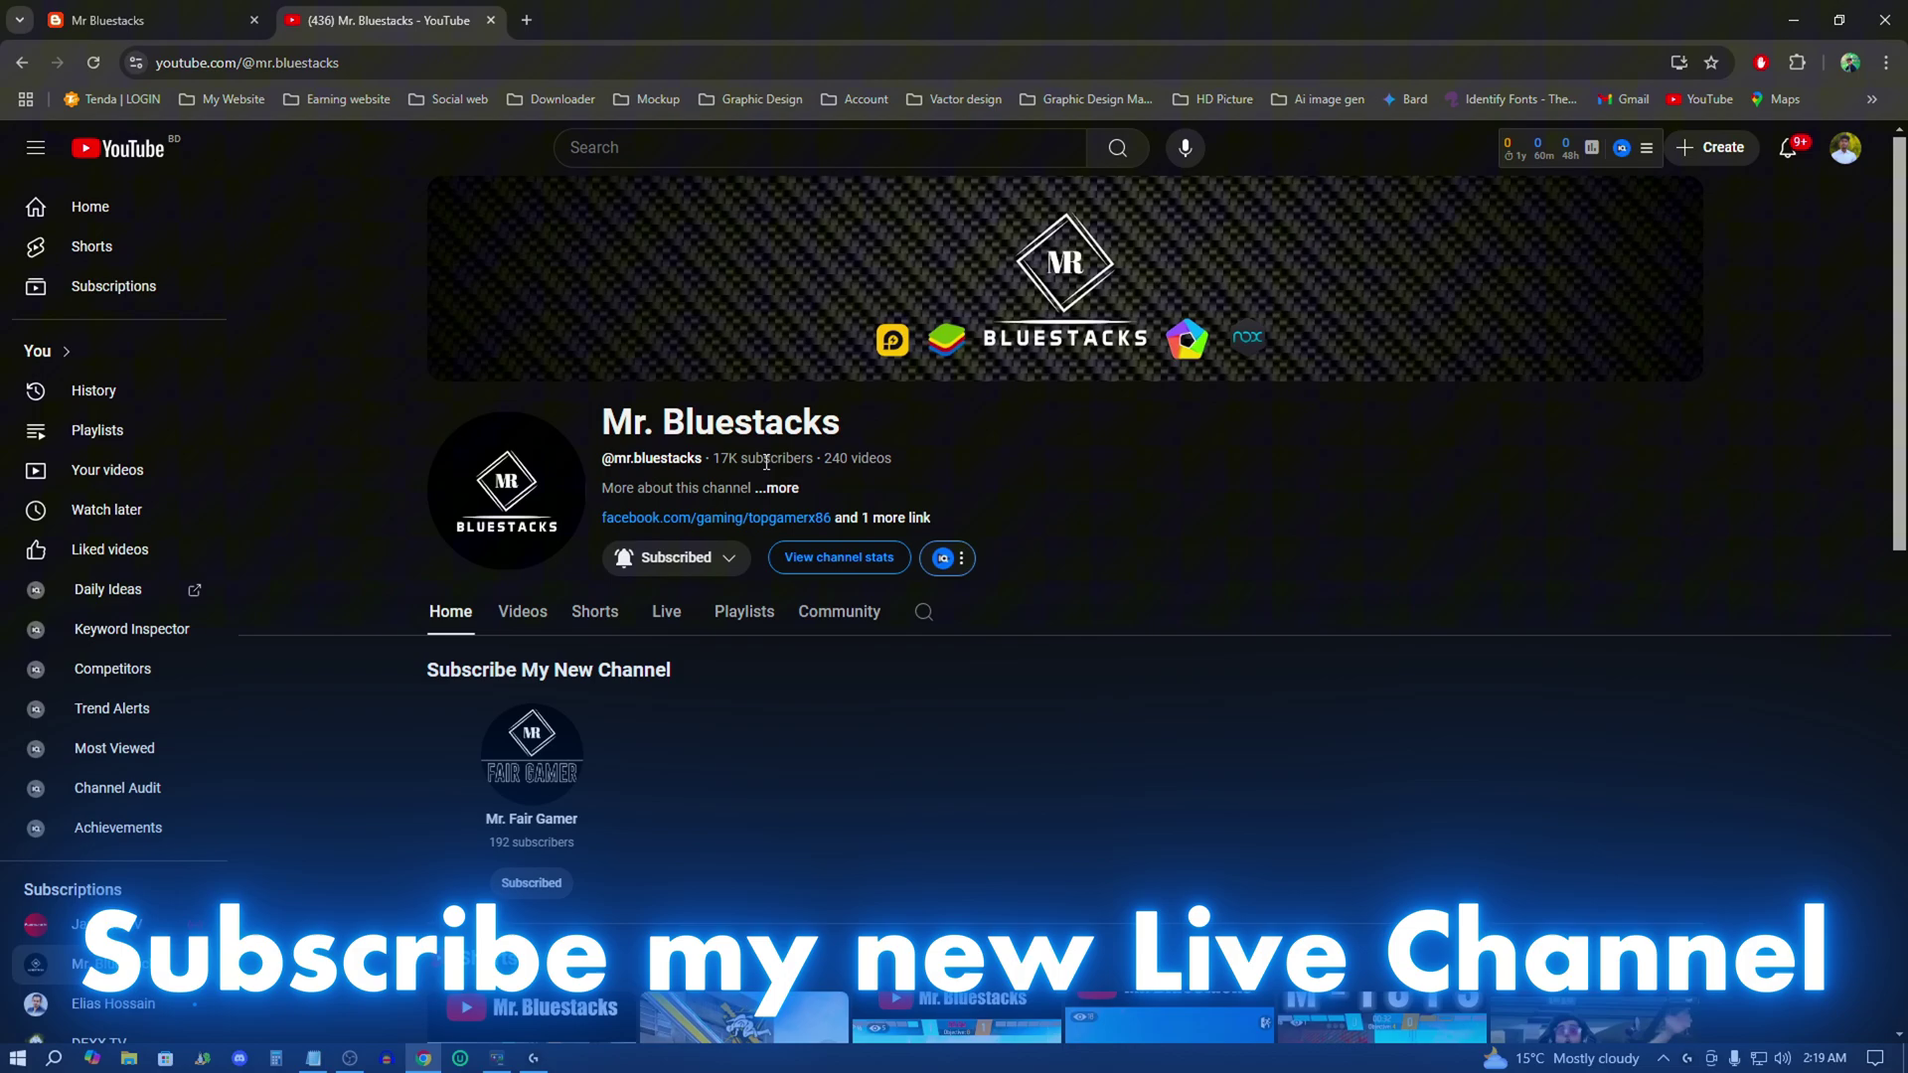
pyautogui.scroll(-1, 612, 646)
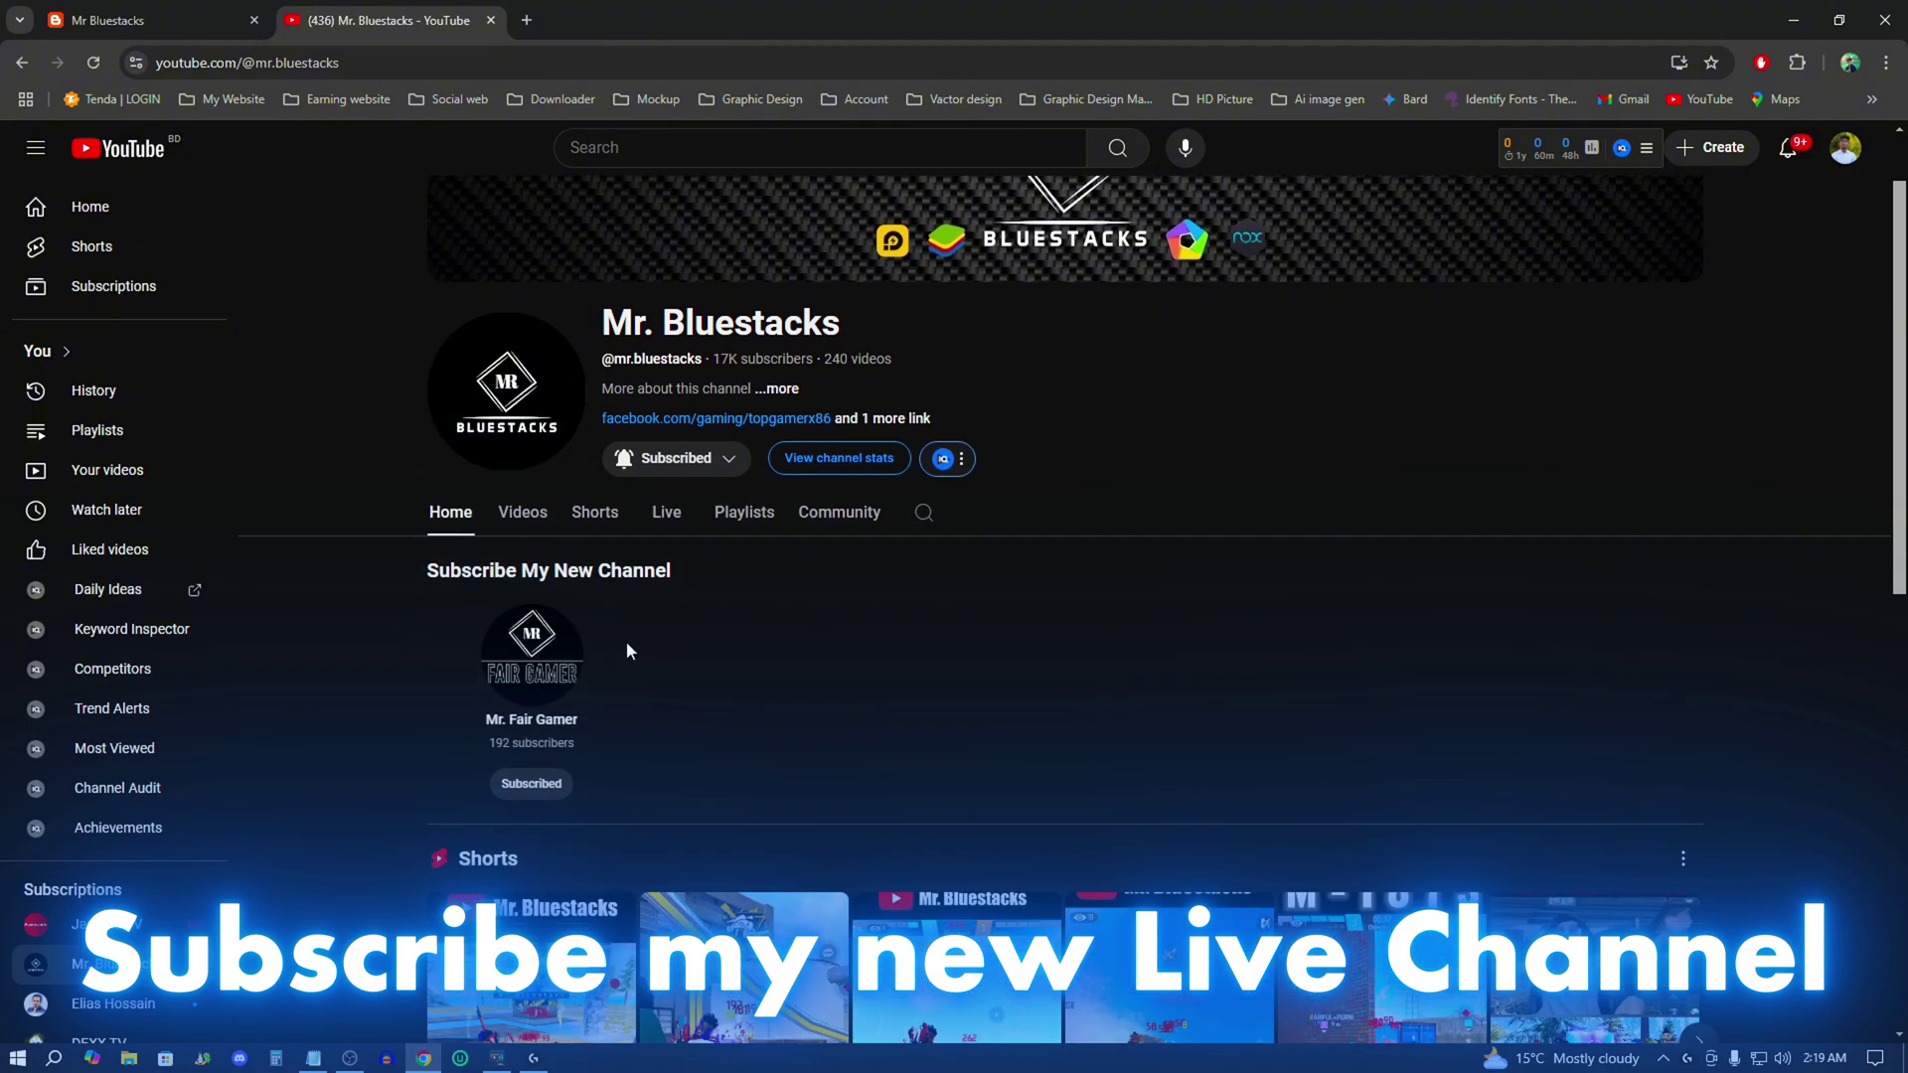
# Open the featured Mr. Fair Gamer channel in a new tab and check its subscription options.
pyautogui.middleClick(524, 726)
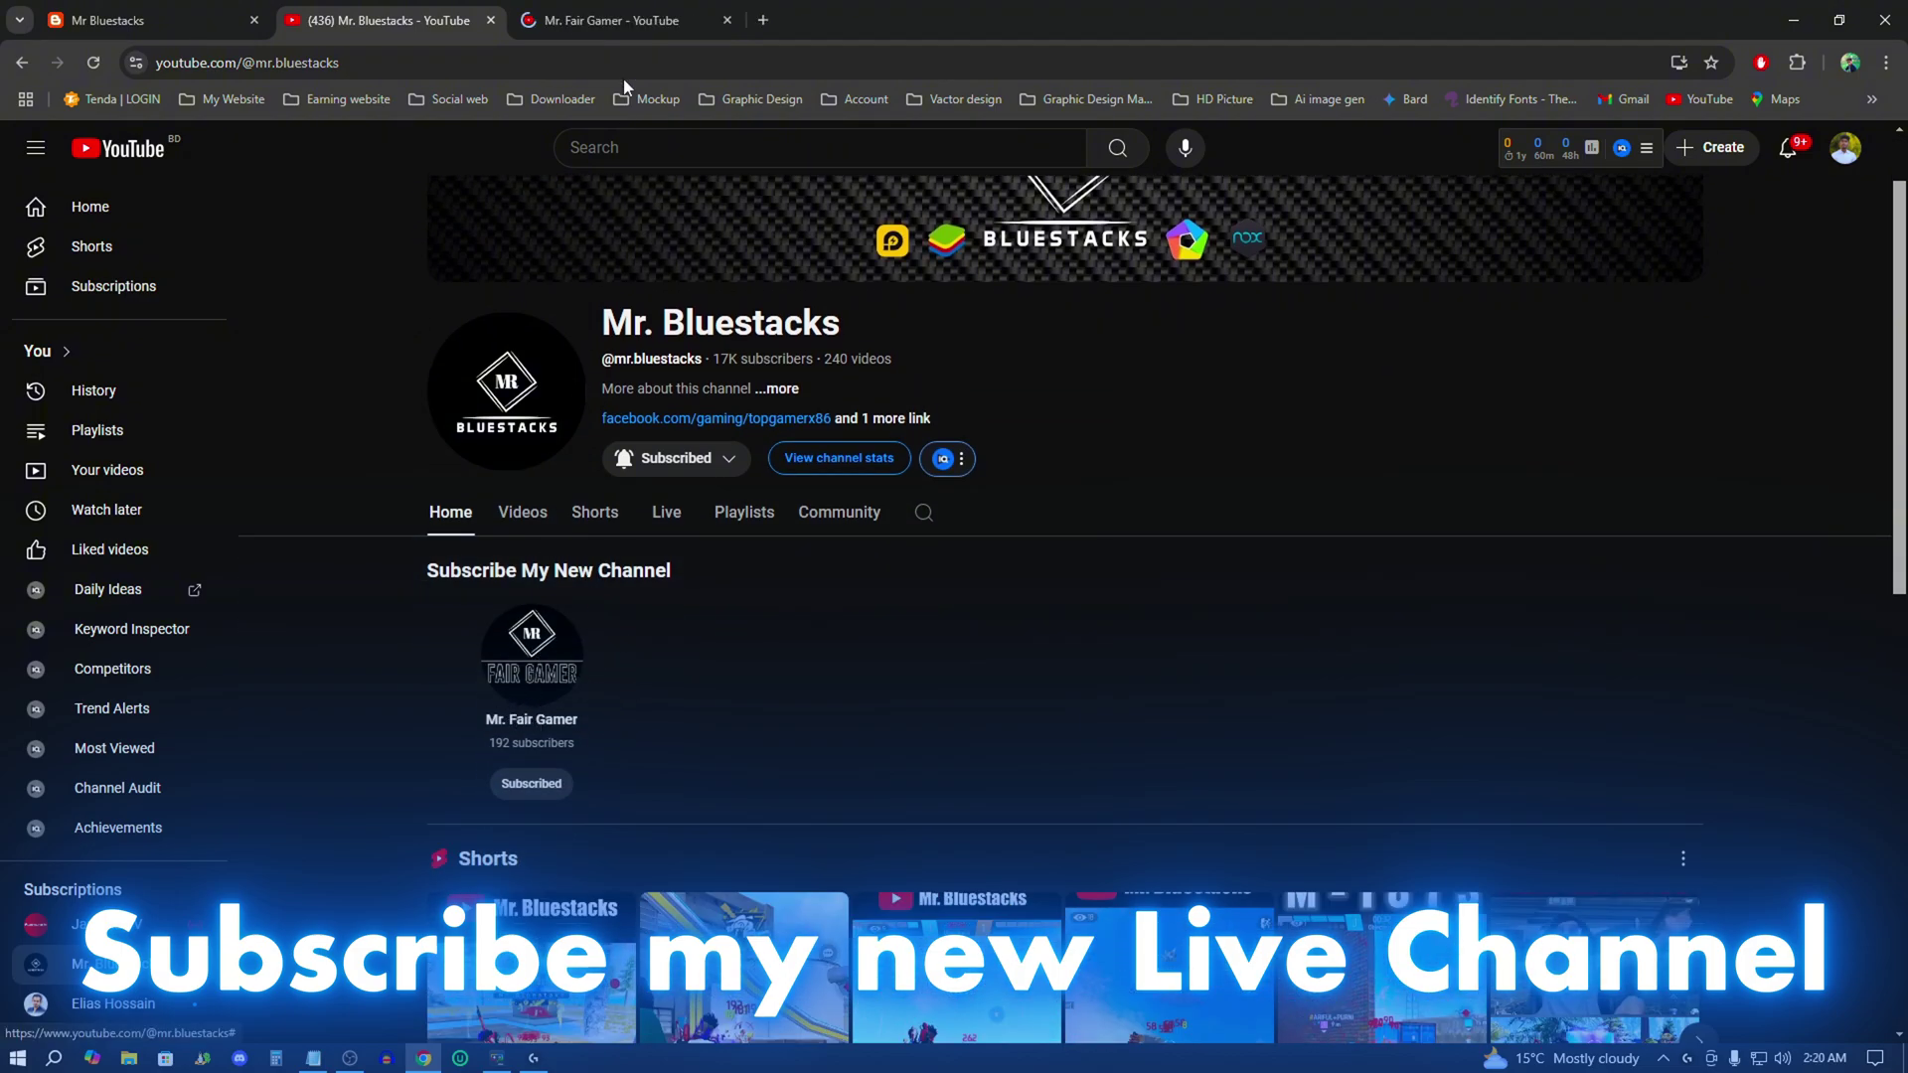
pyautogui.click(618, 32)
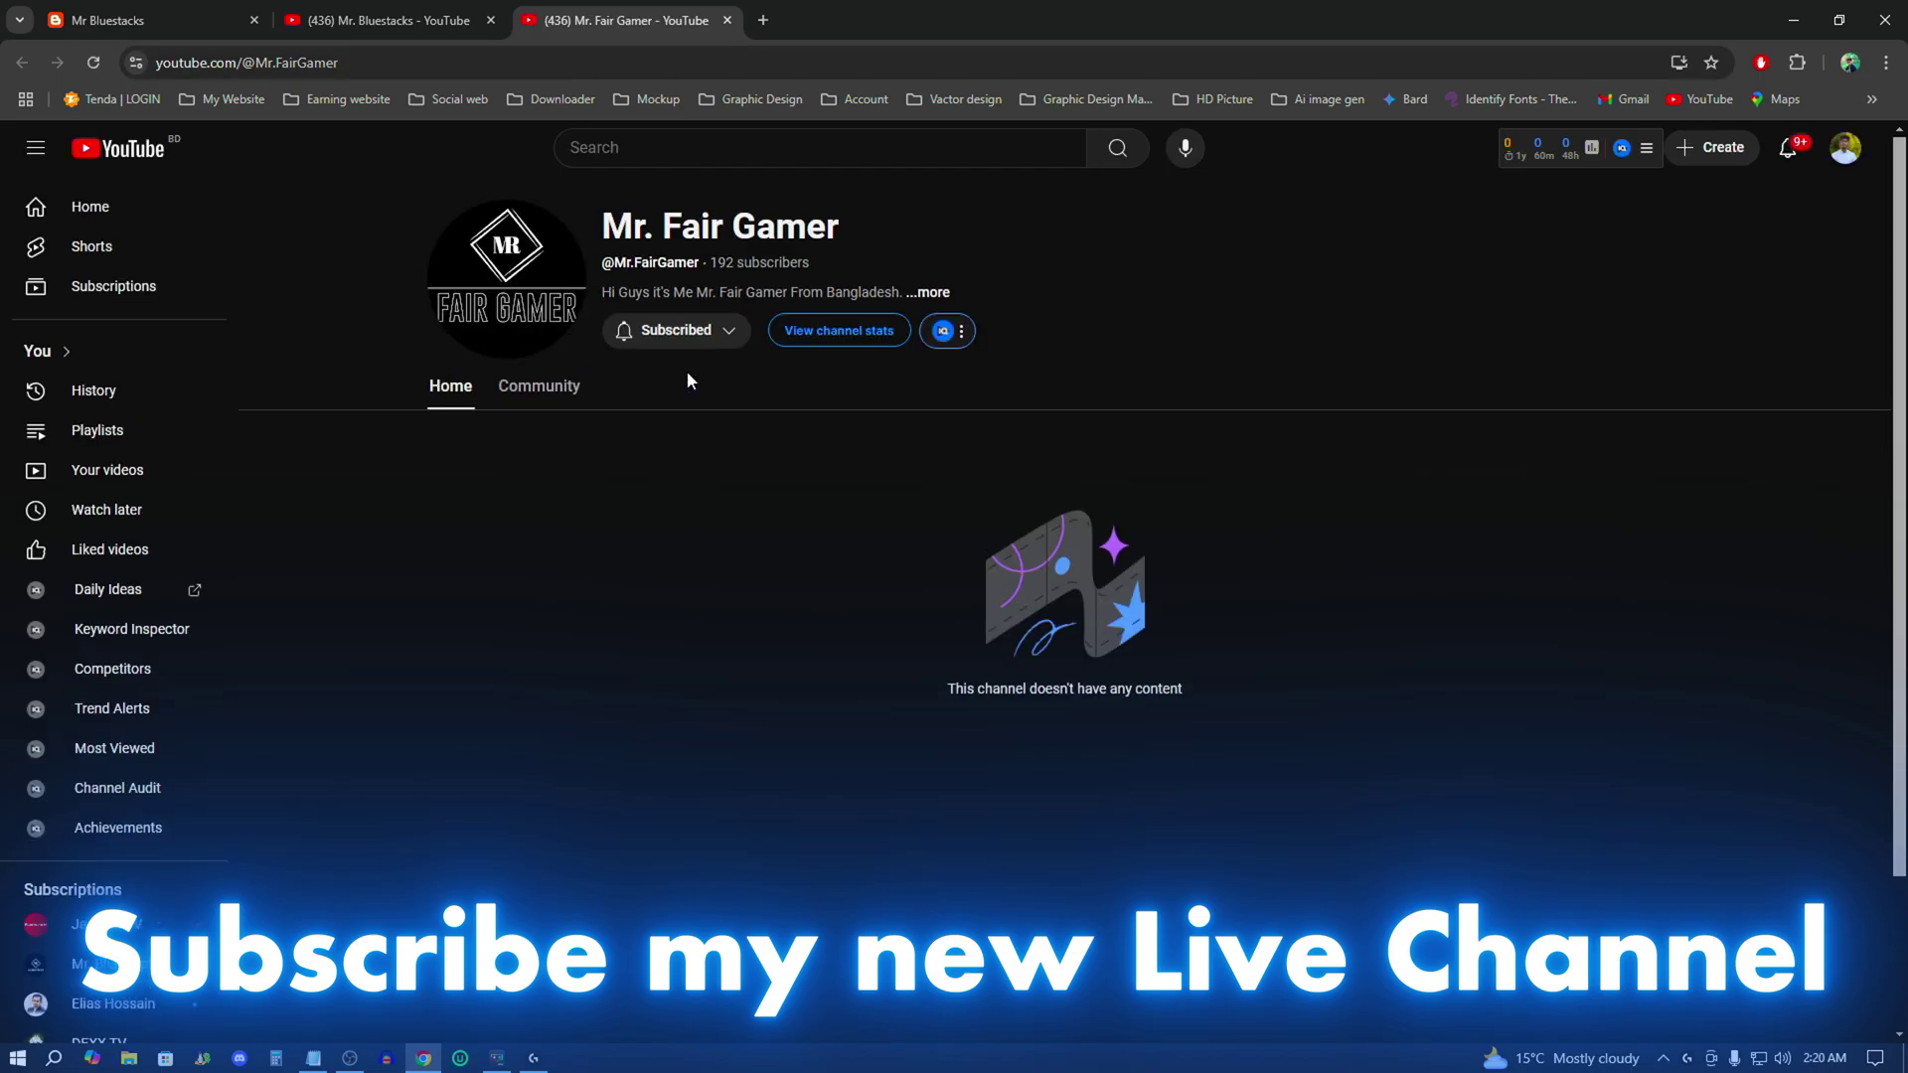
pyautogui.click(710, 330)
pyautogui.hotkey('ctrl', 'pageup')
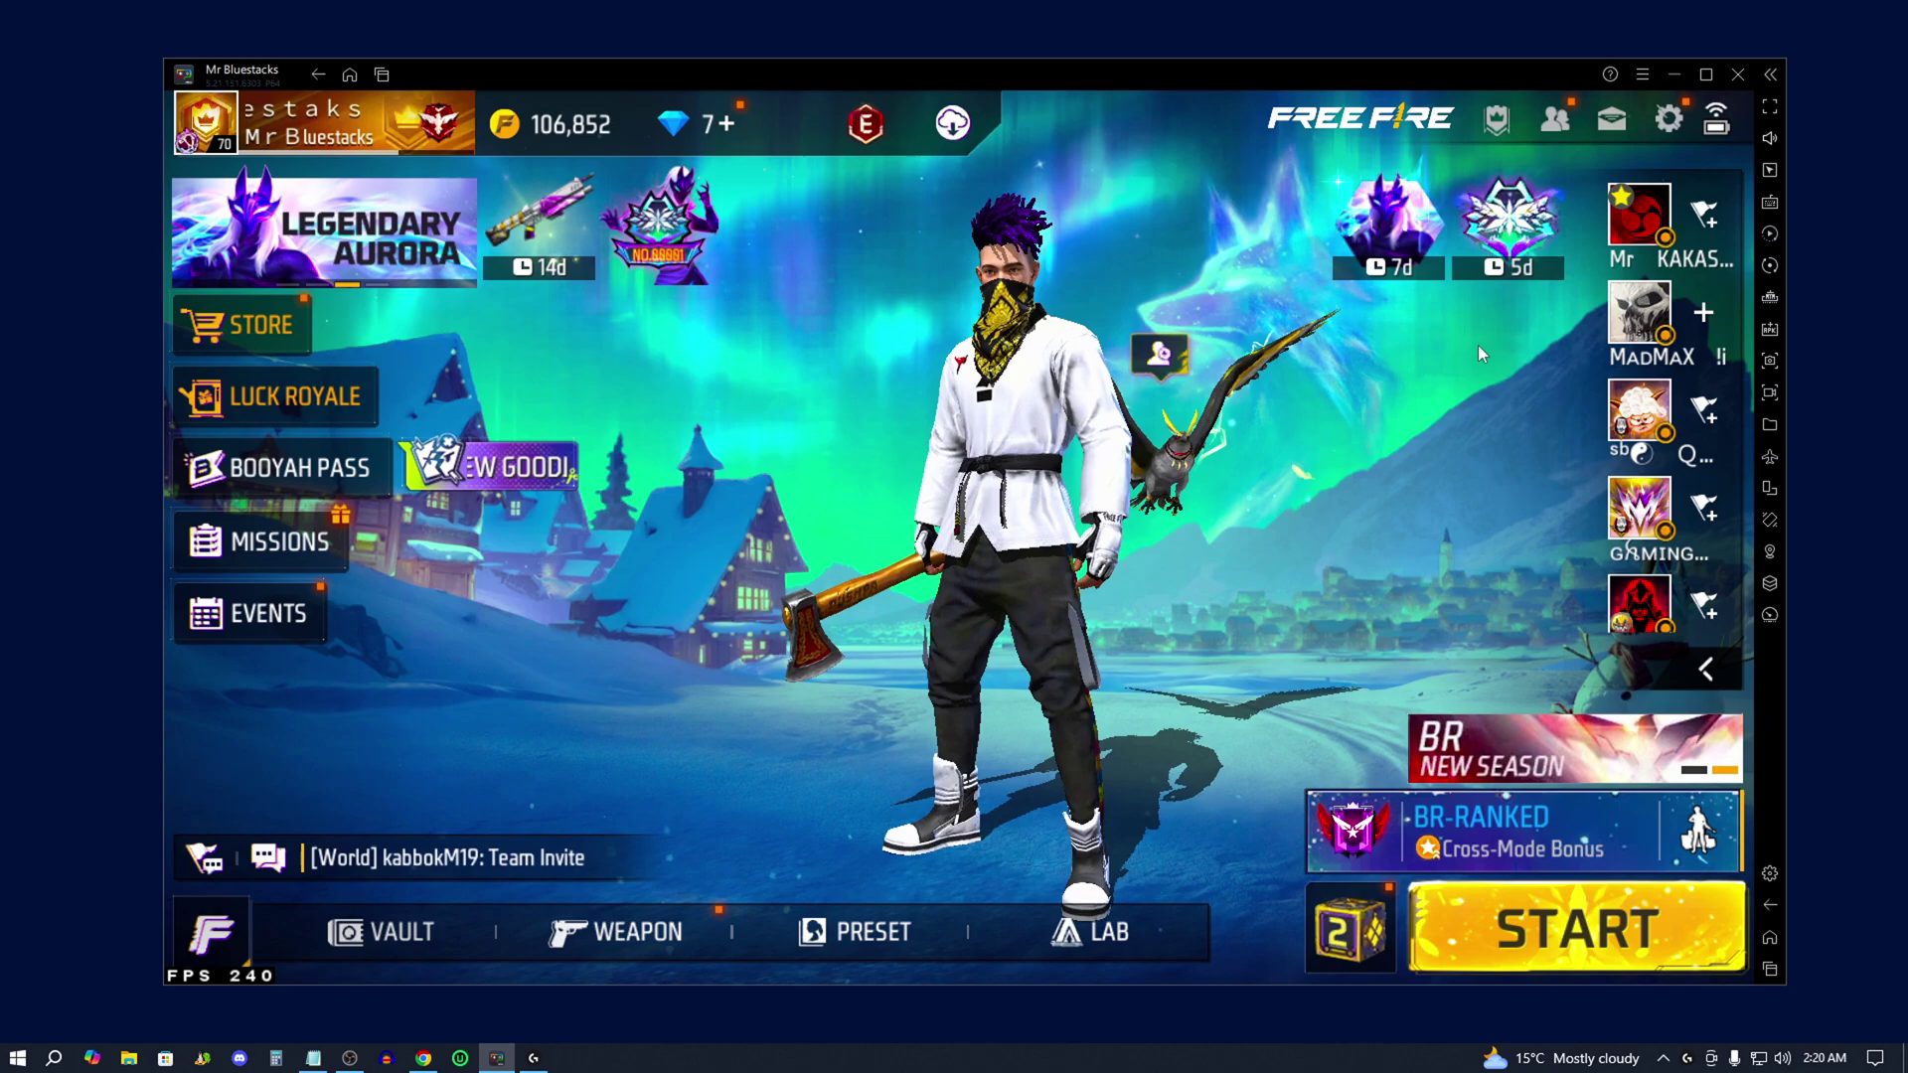
# Switch to Free Fire in the emulator and enter Training from the game mode selection.
pyautogui.click(1461, 835)
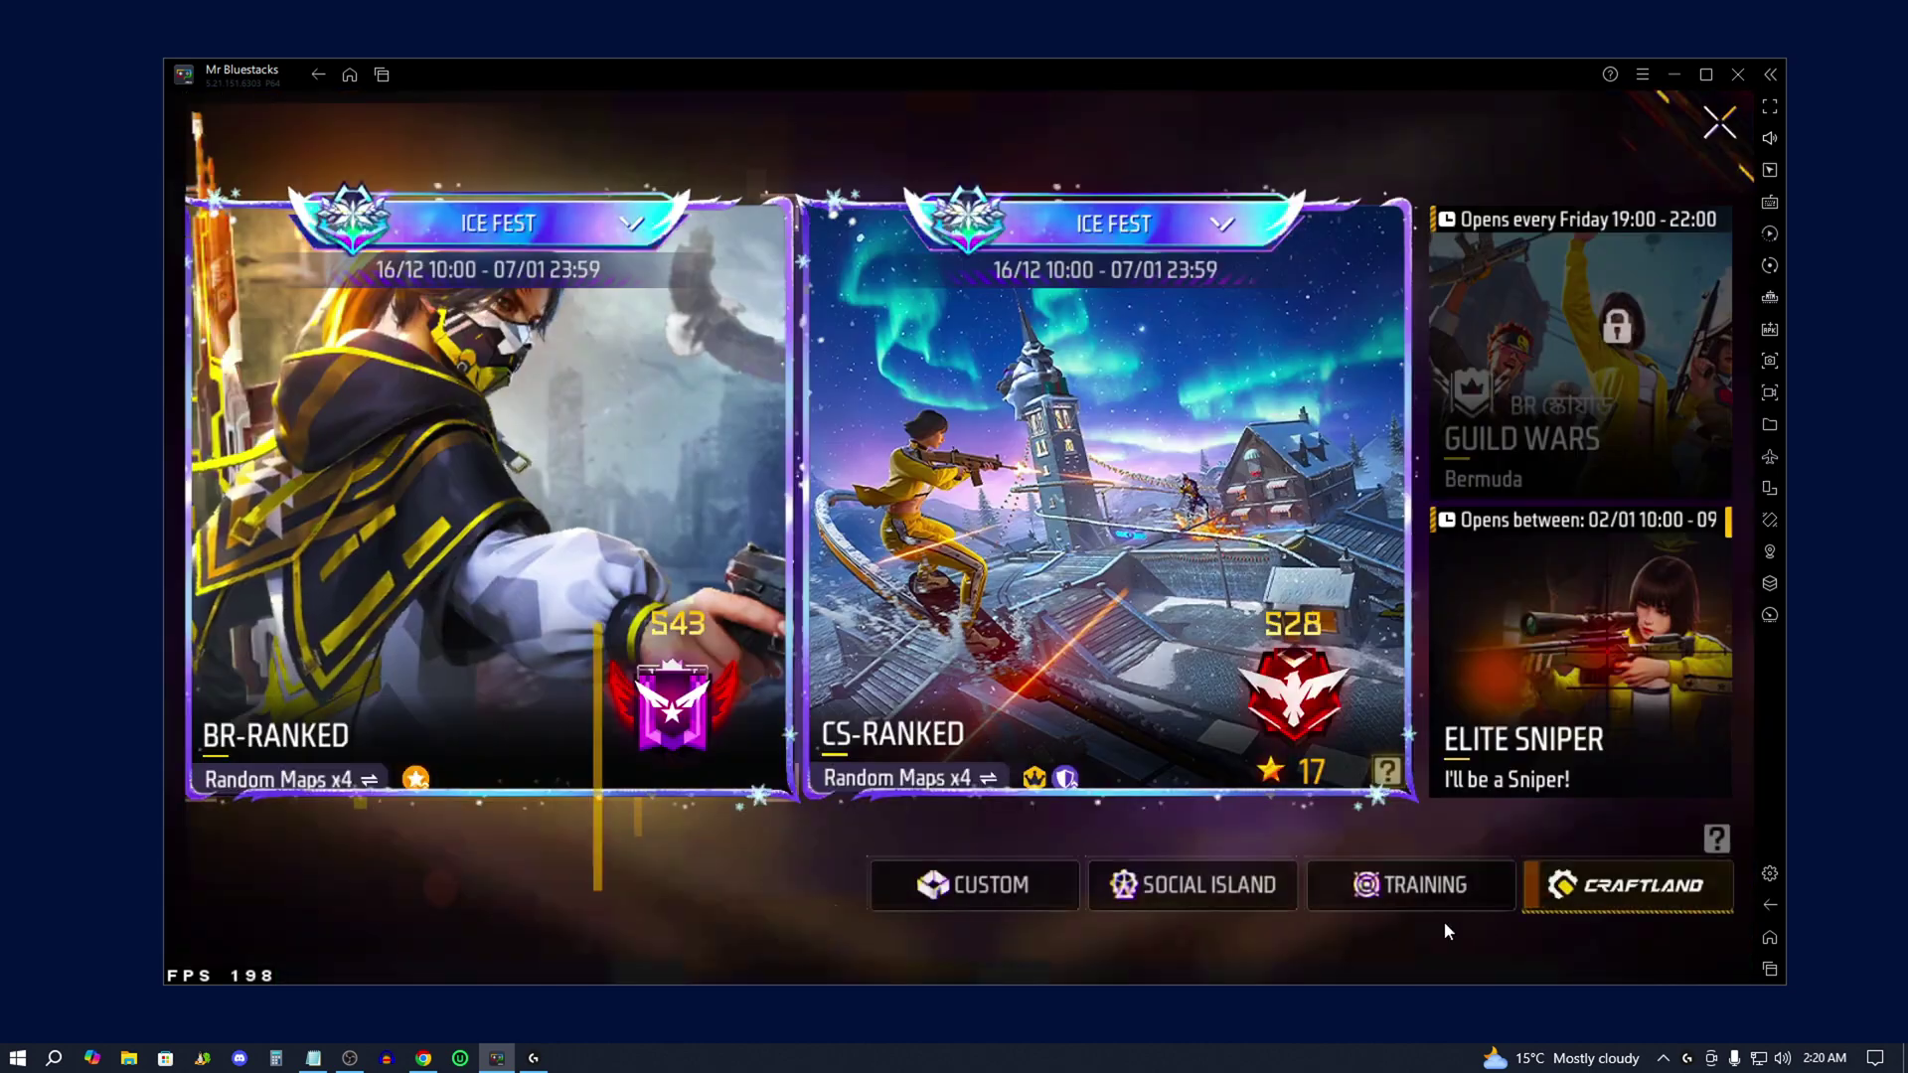
pyautogui.click(1446, 886)
pyautogui.click(1516, 923)
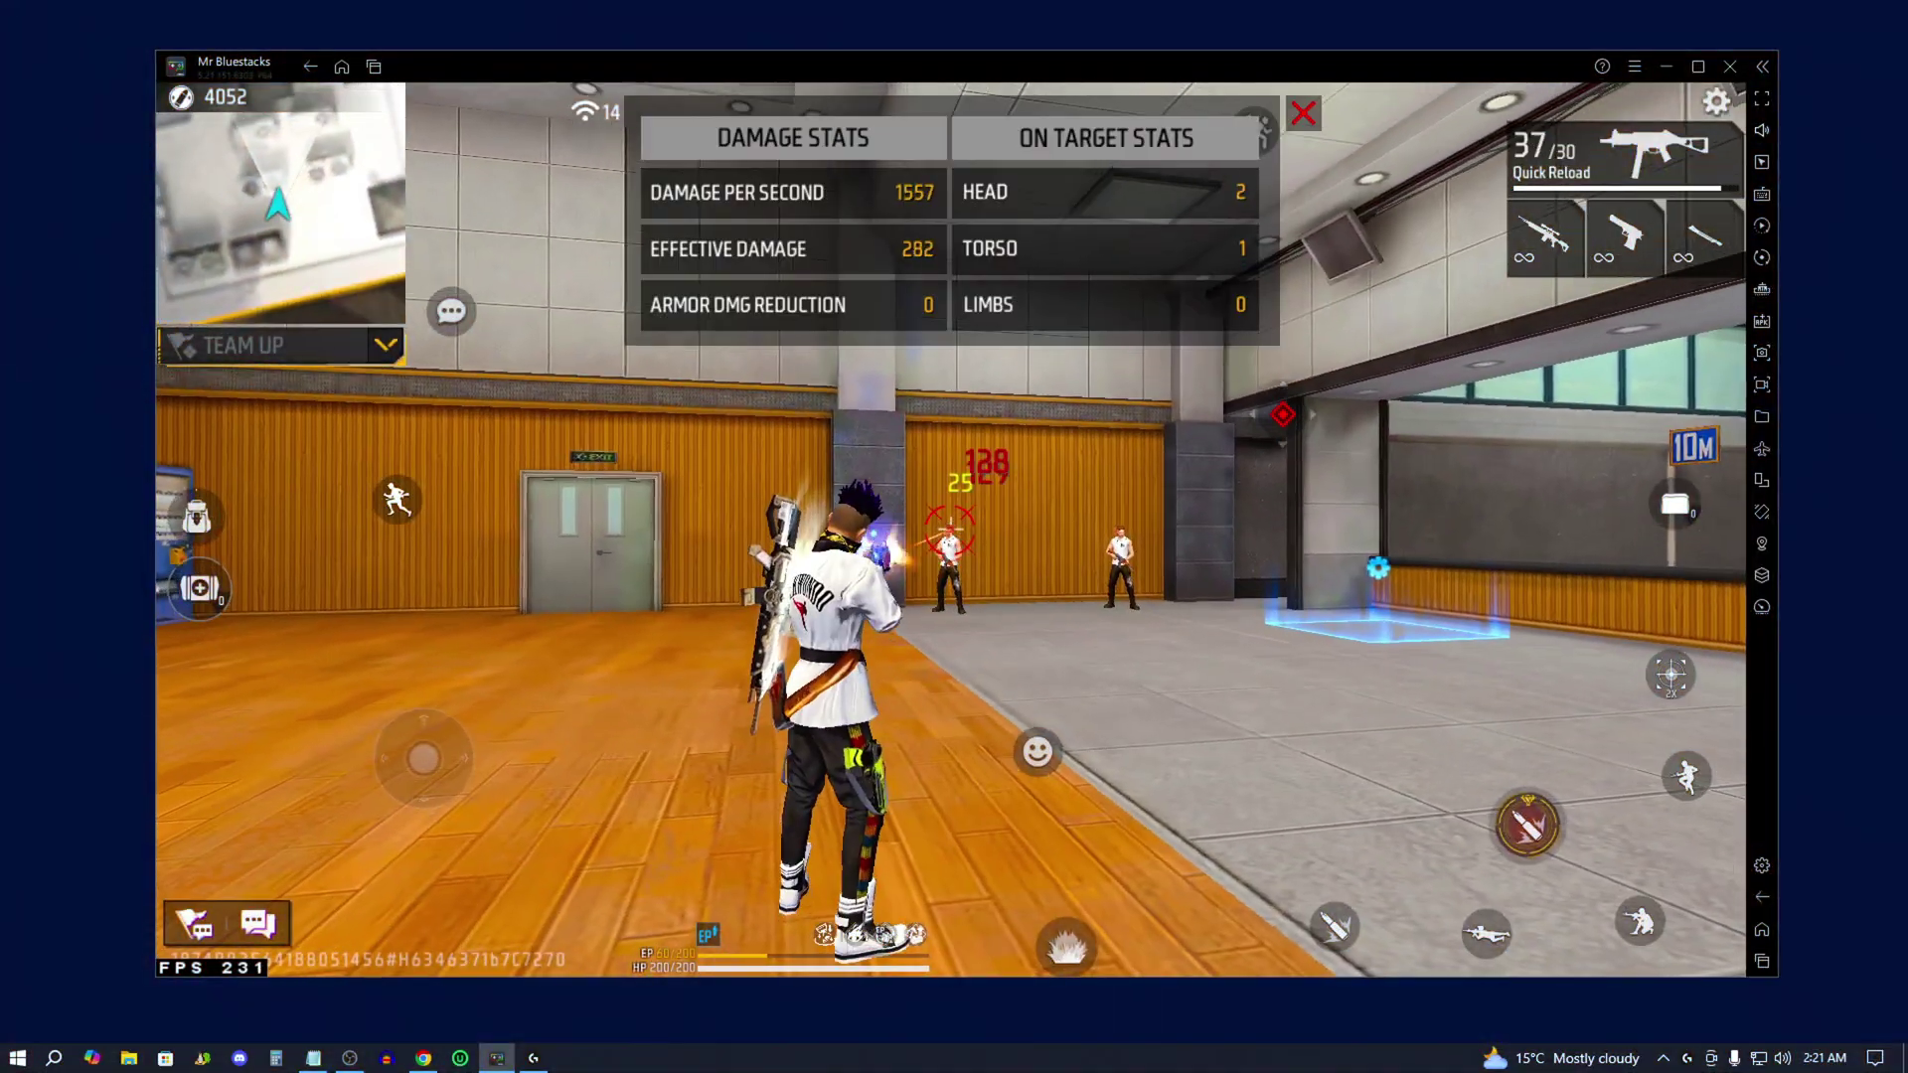
# Fire bursts at the training dummies near the wall, aiming for the head, and reload the weapon between bursts.
pyautogui.click(952, 532)
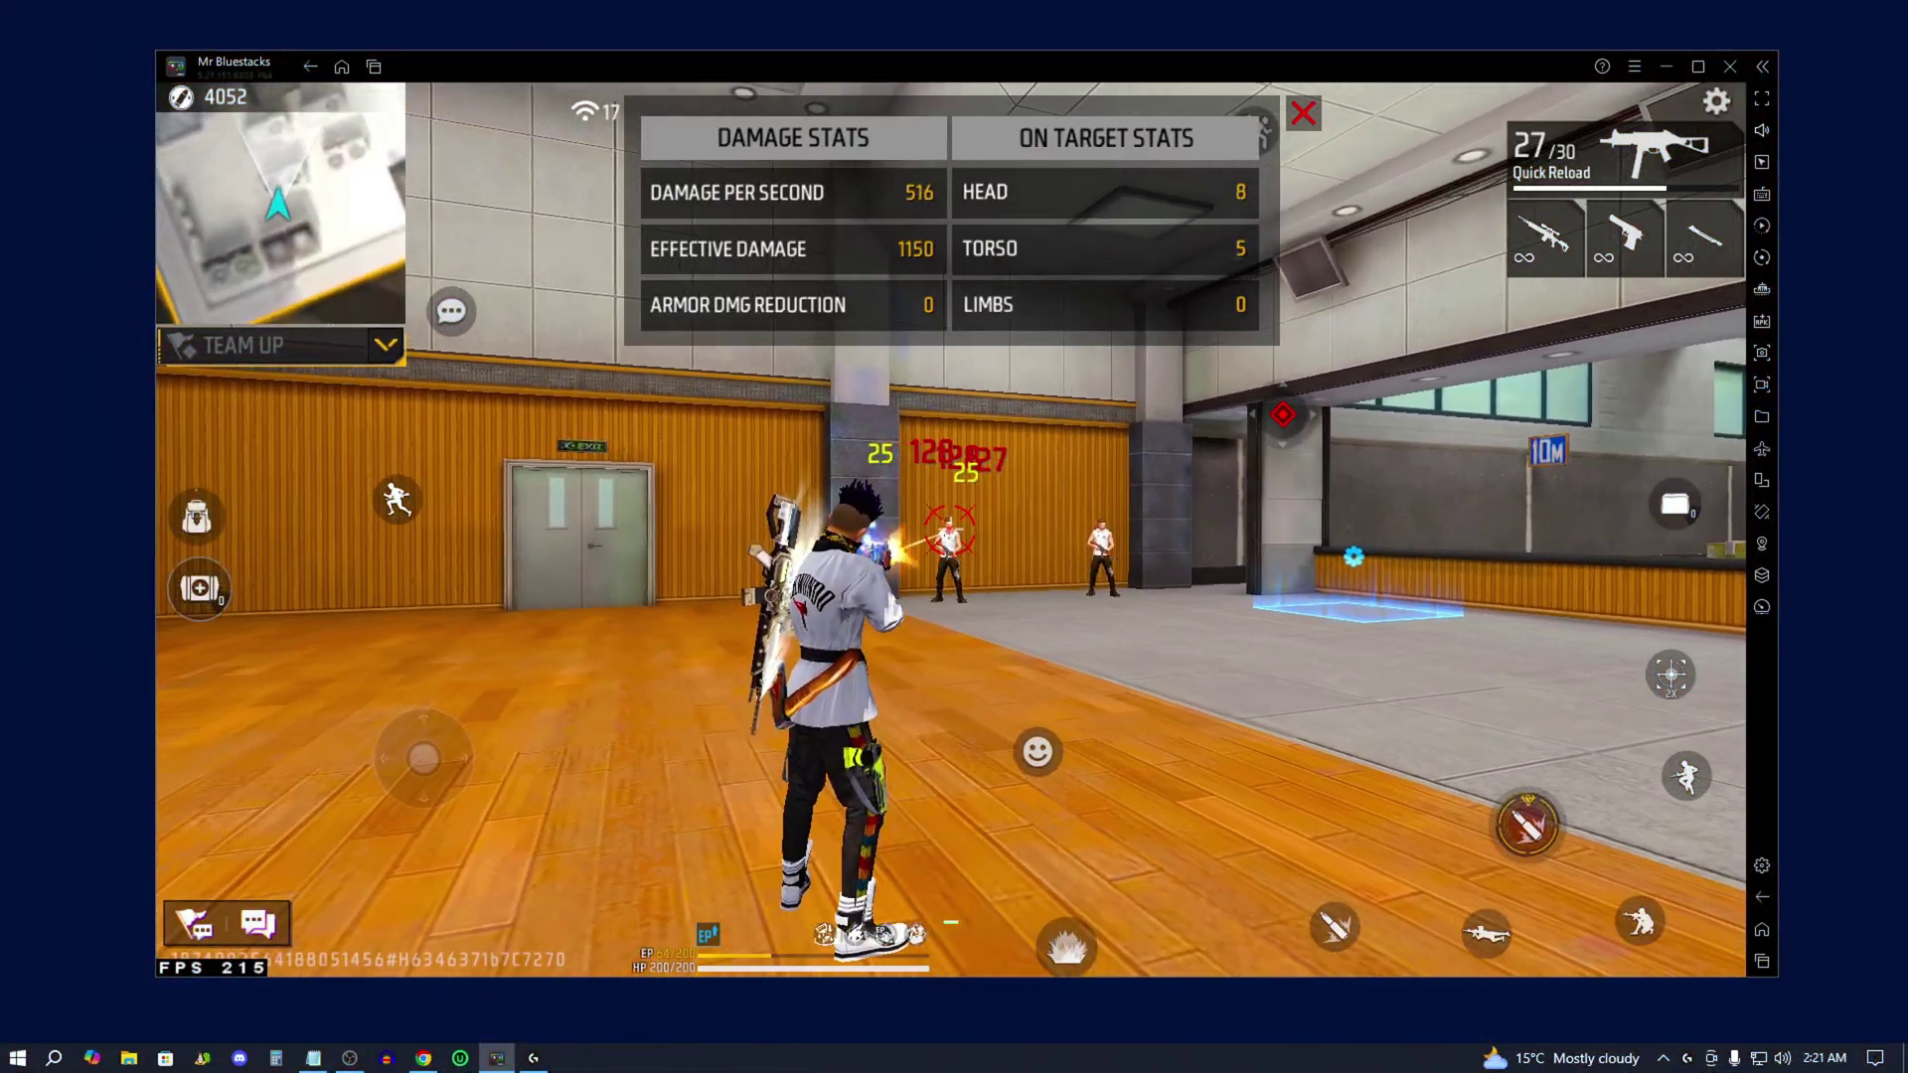
pyautogui.click(952, 531)
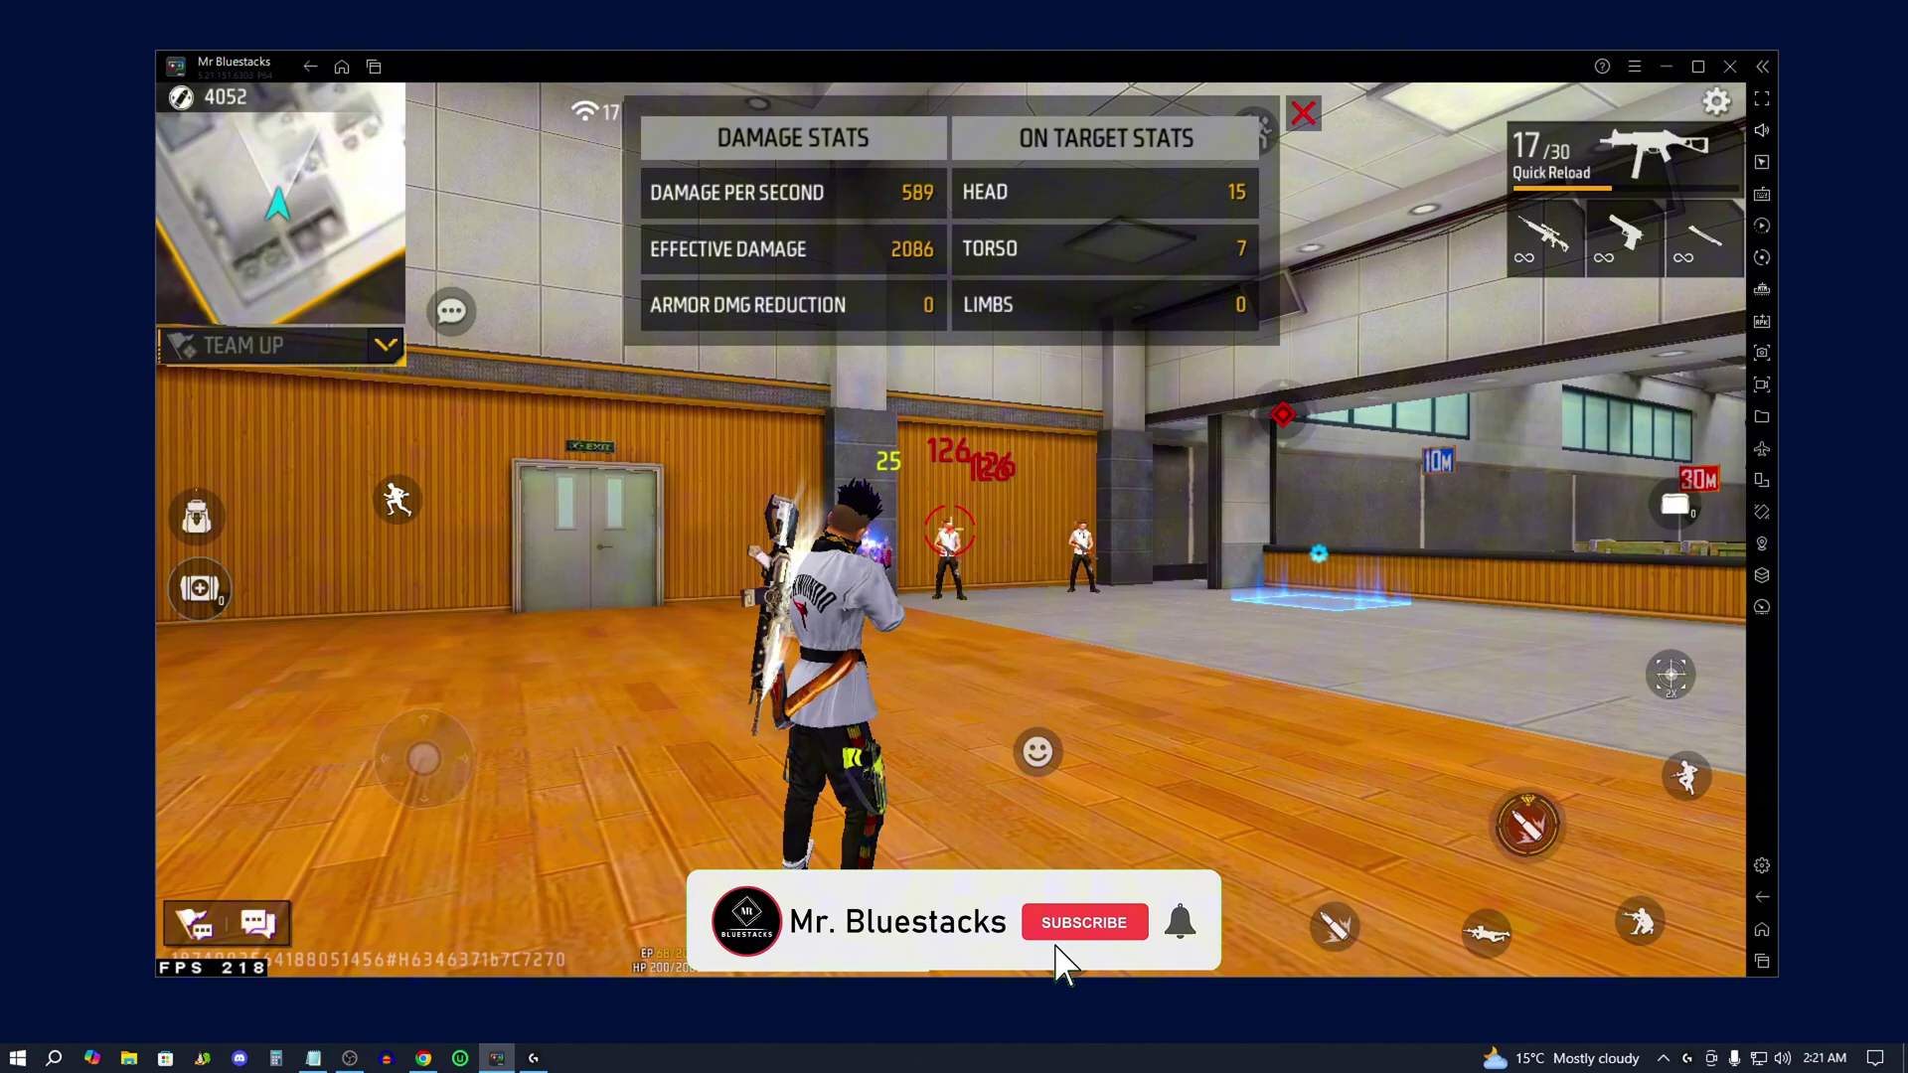
pyautogui.click(951, 531)
pyautogui.press('r')
pyautogui.click(951, 531)
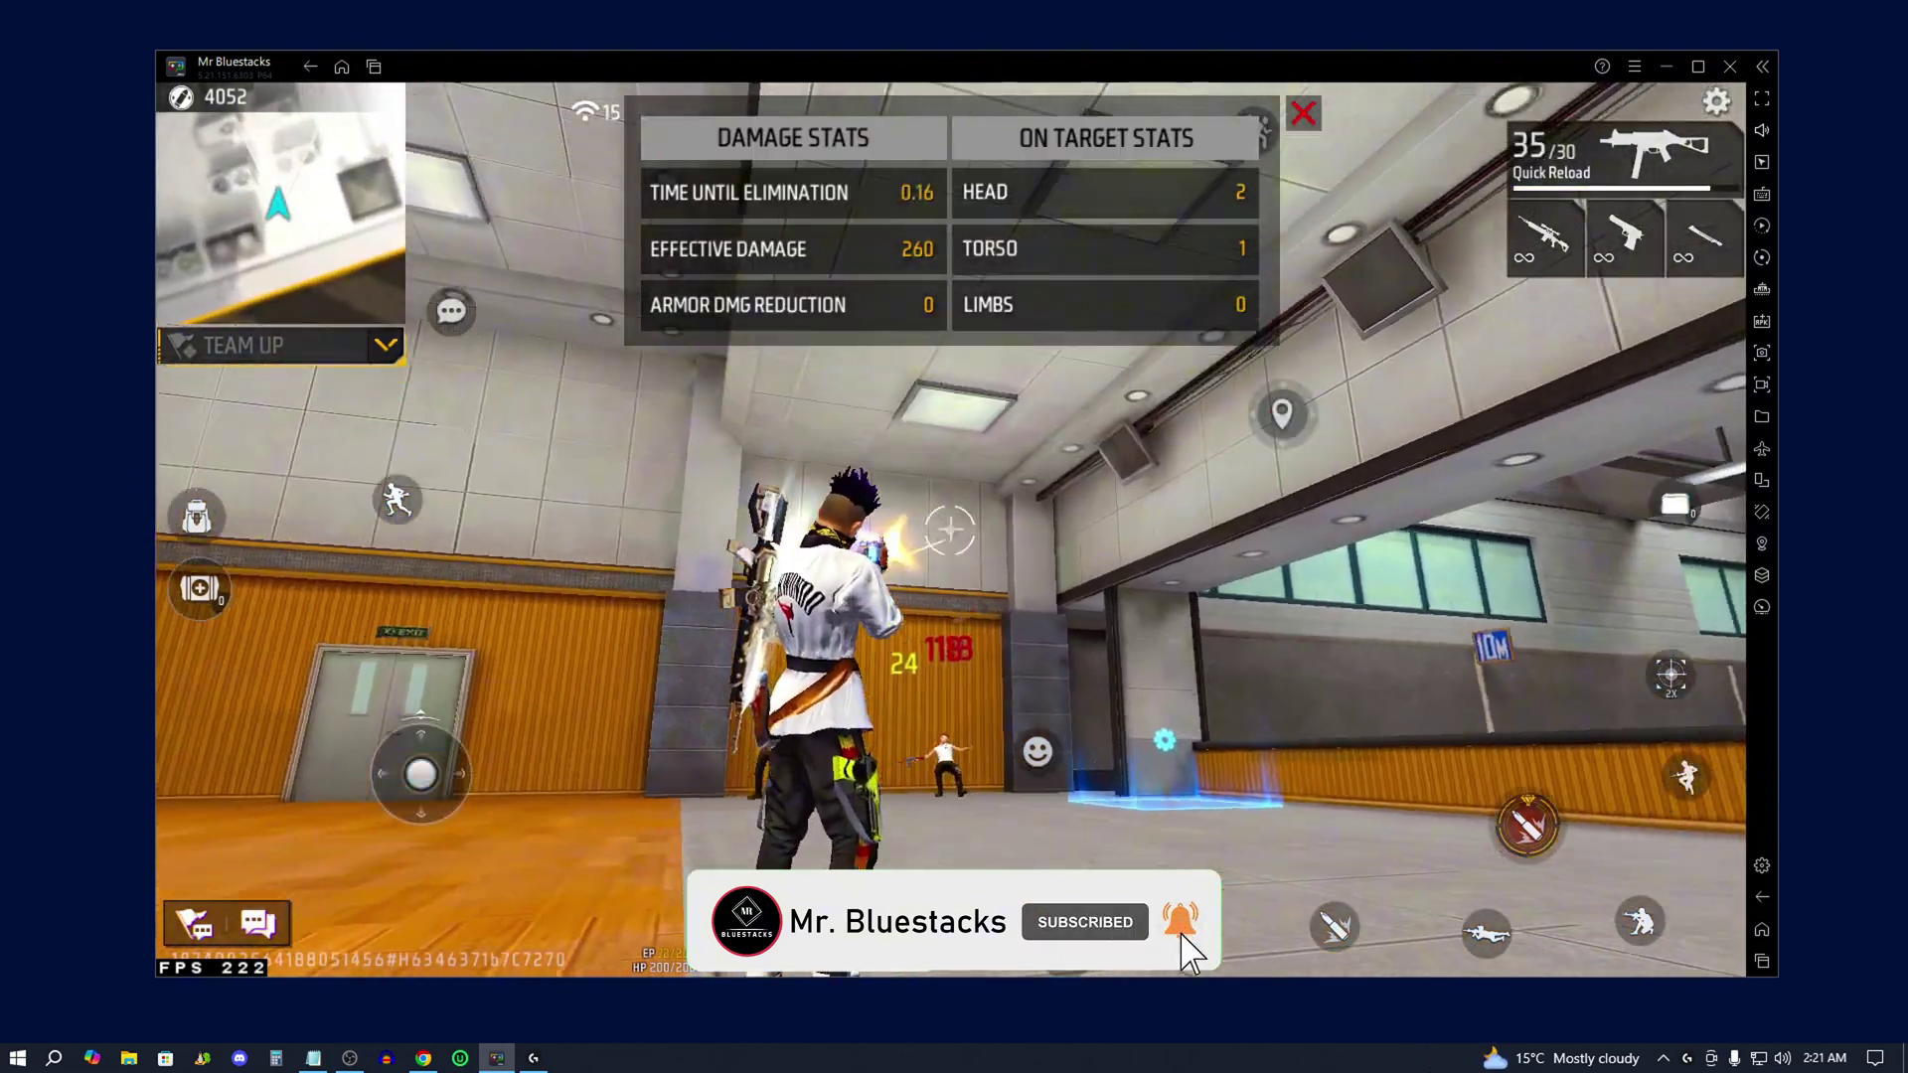
pyautogui.click(951, 532)
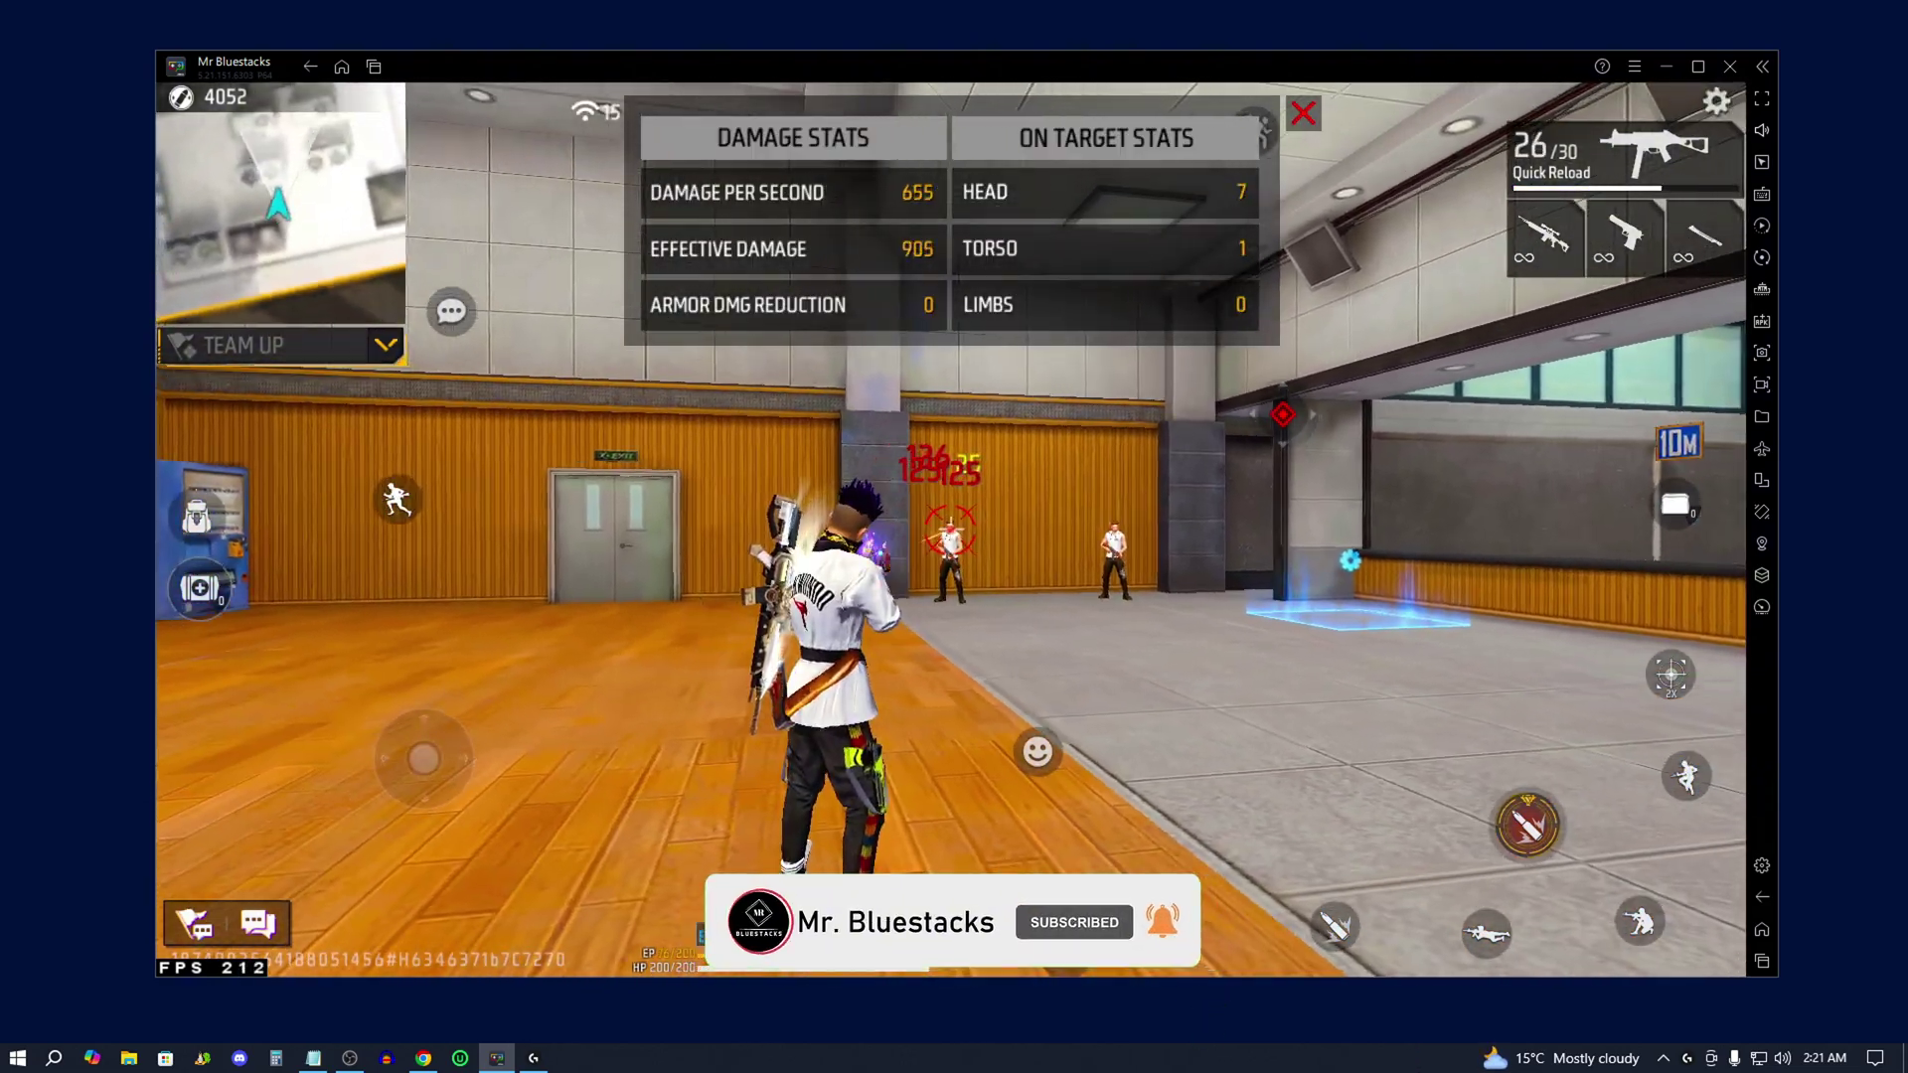
pyautogui.click(951, 531)
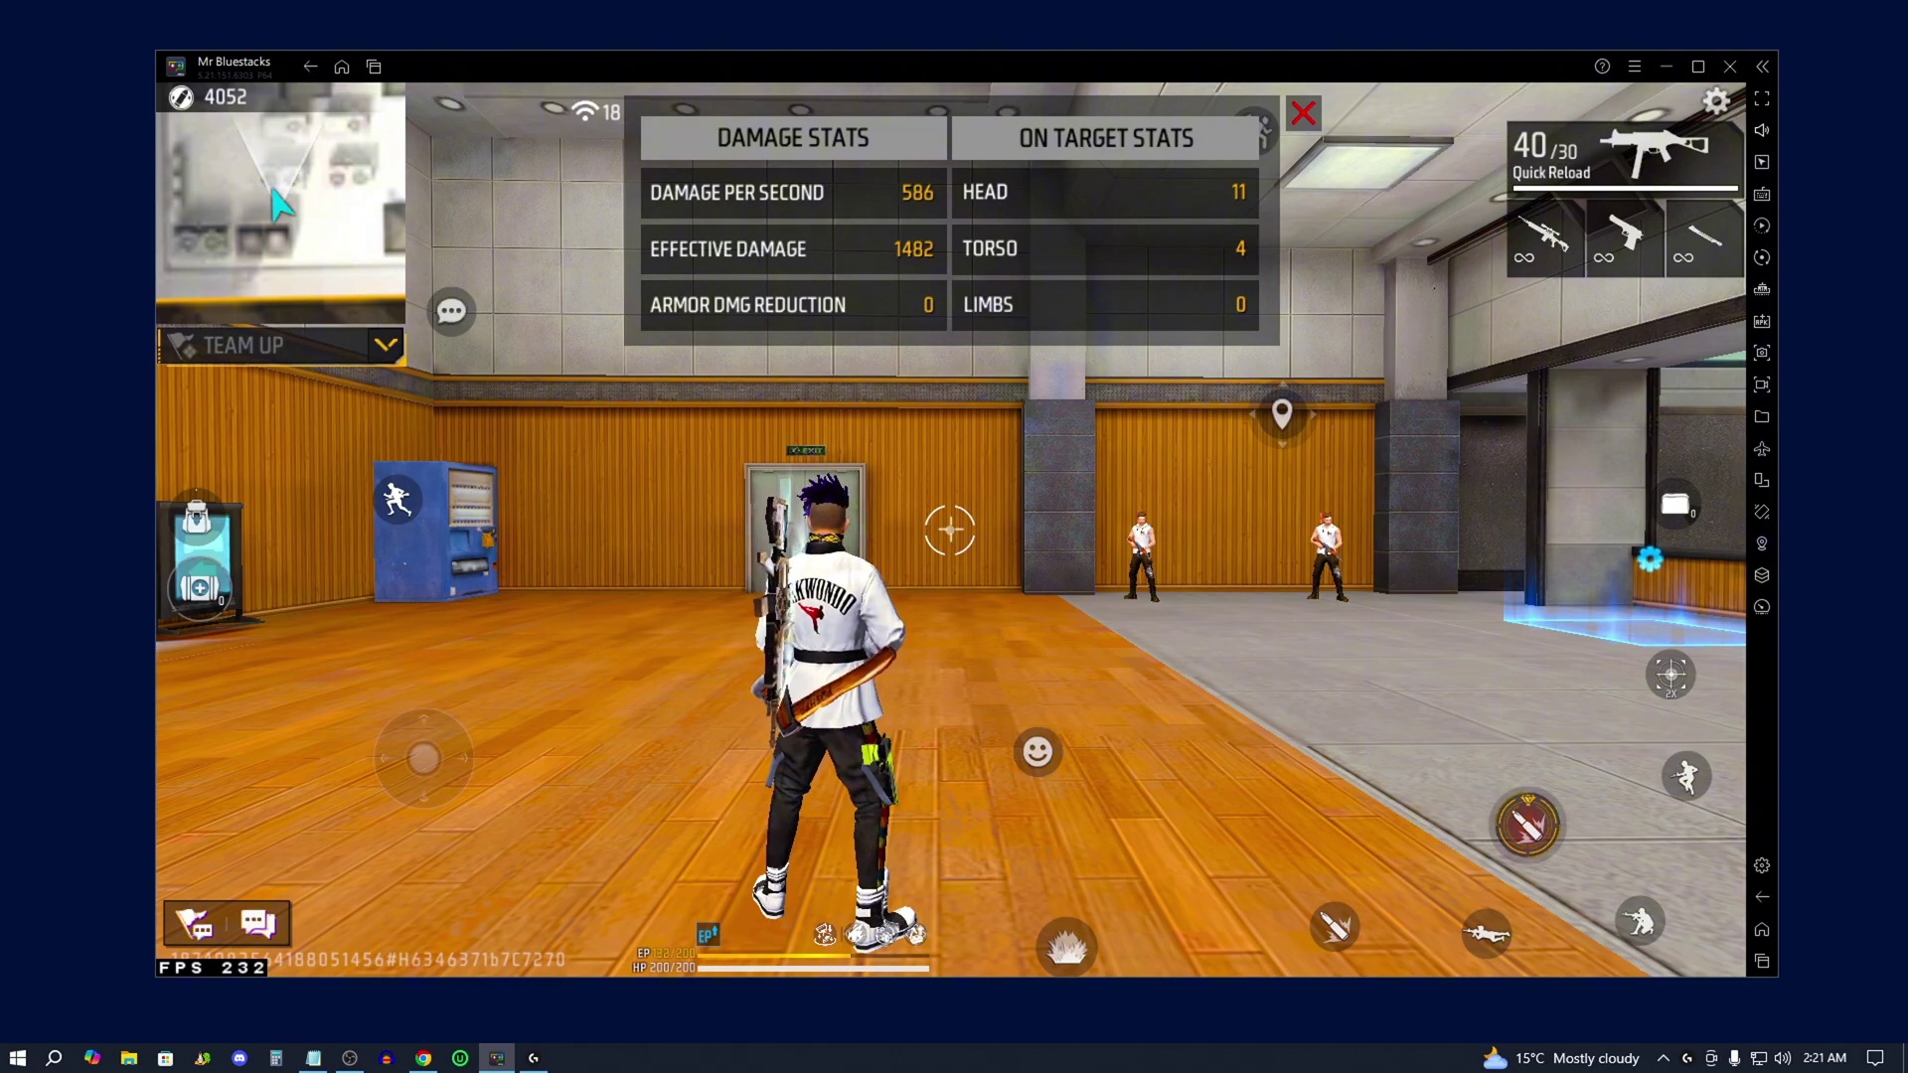
# Move through the training hall, equip the pistol and change the character's stance between crouching and standing.
pyautogui.press('w')
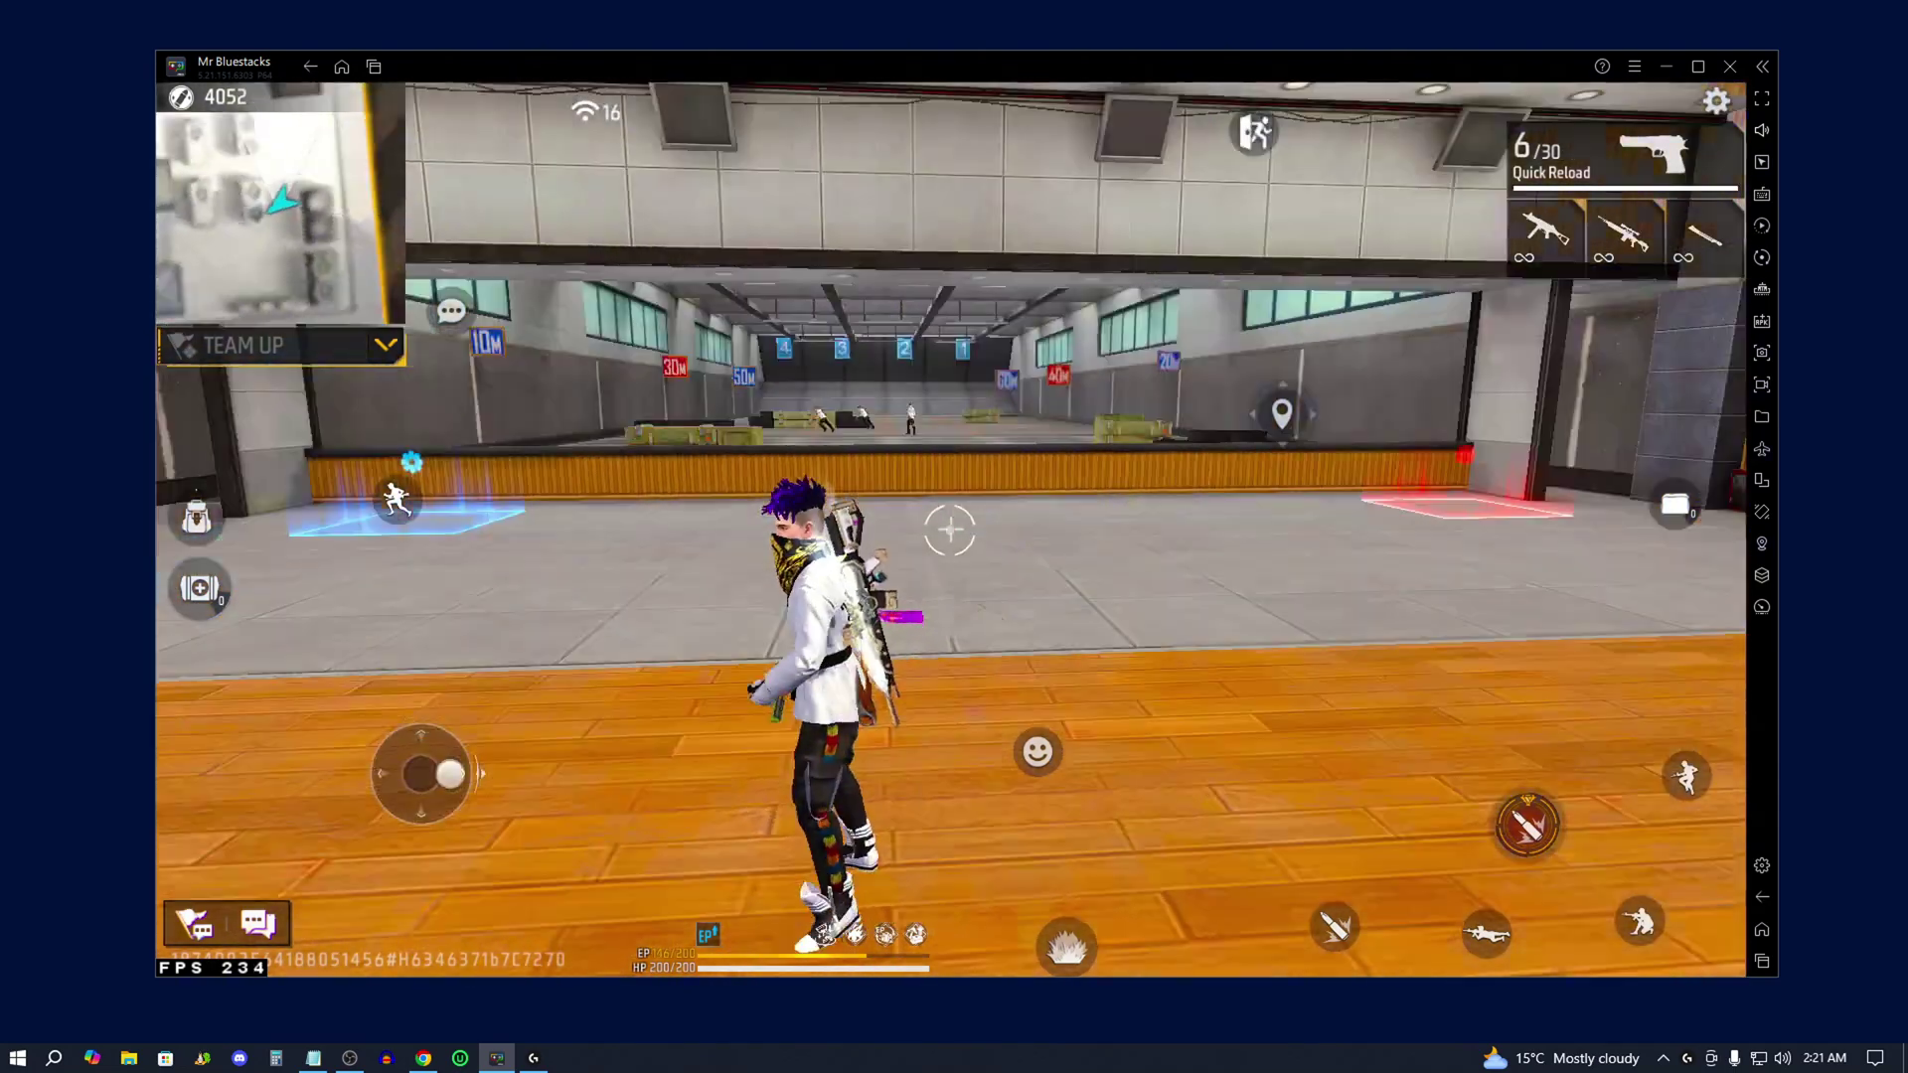
pyautogui.press('2')
pyautogui.press('c')
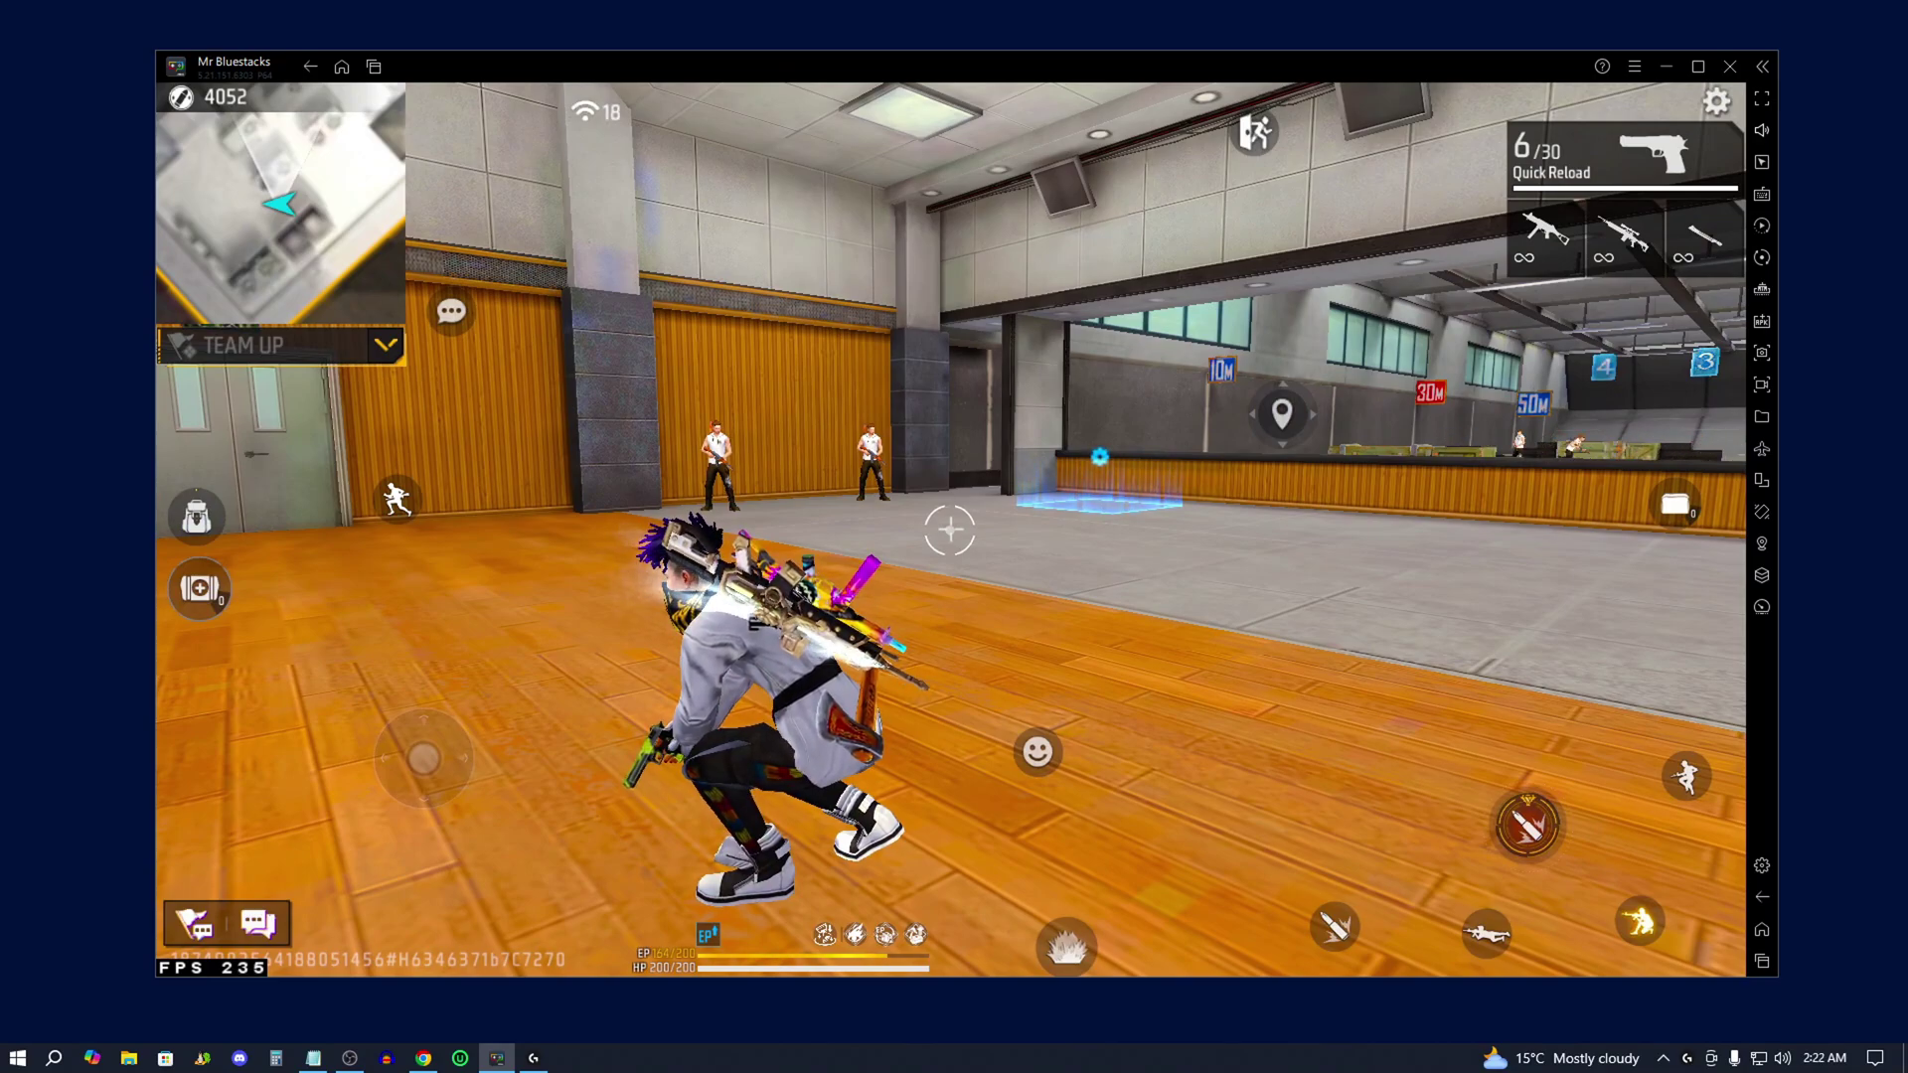
pyautogui.moveTo(950, 530)
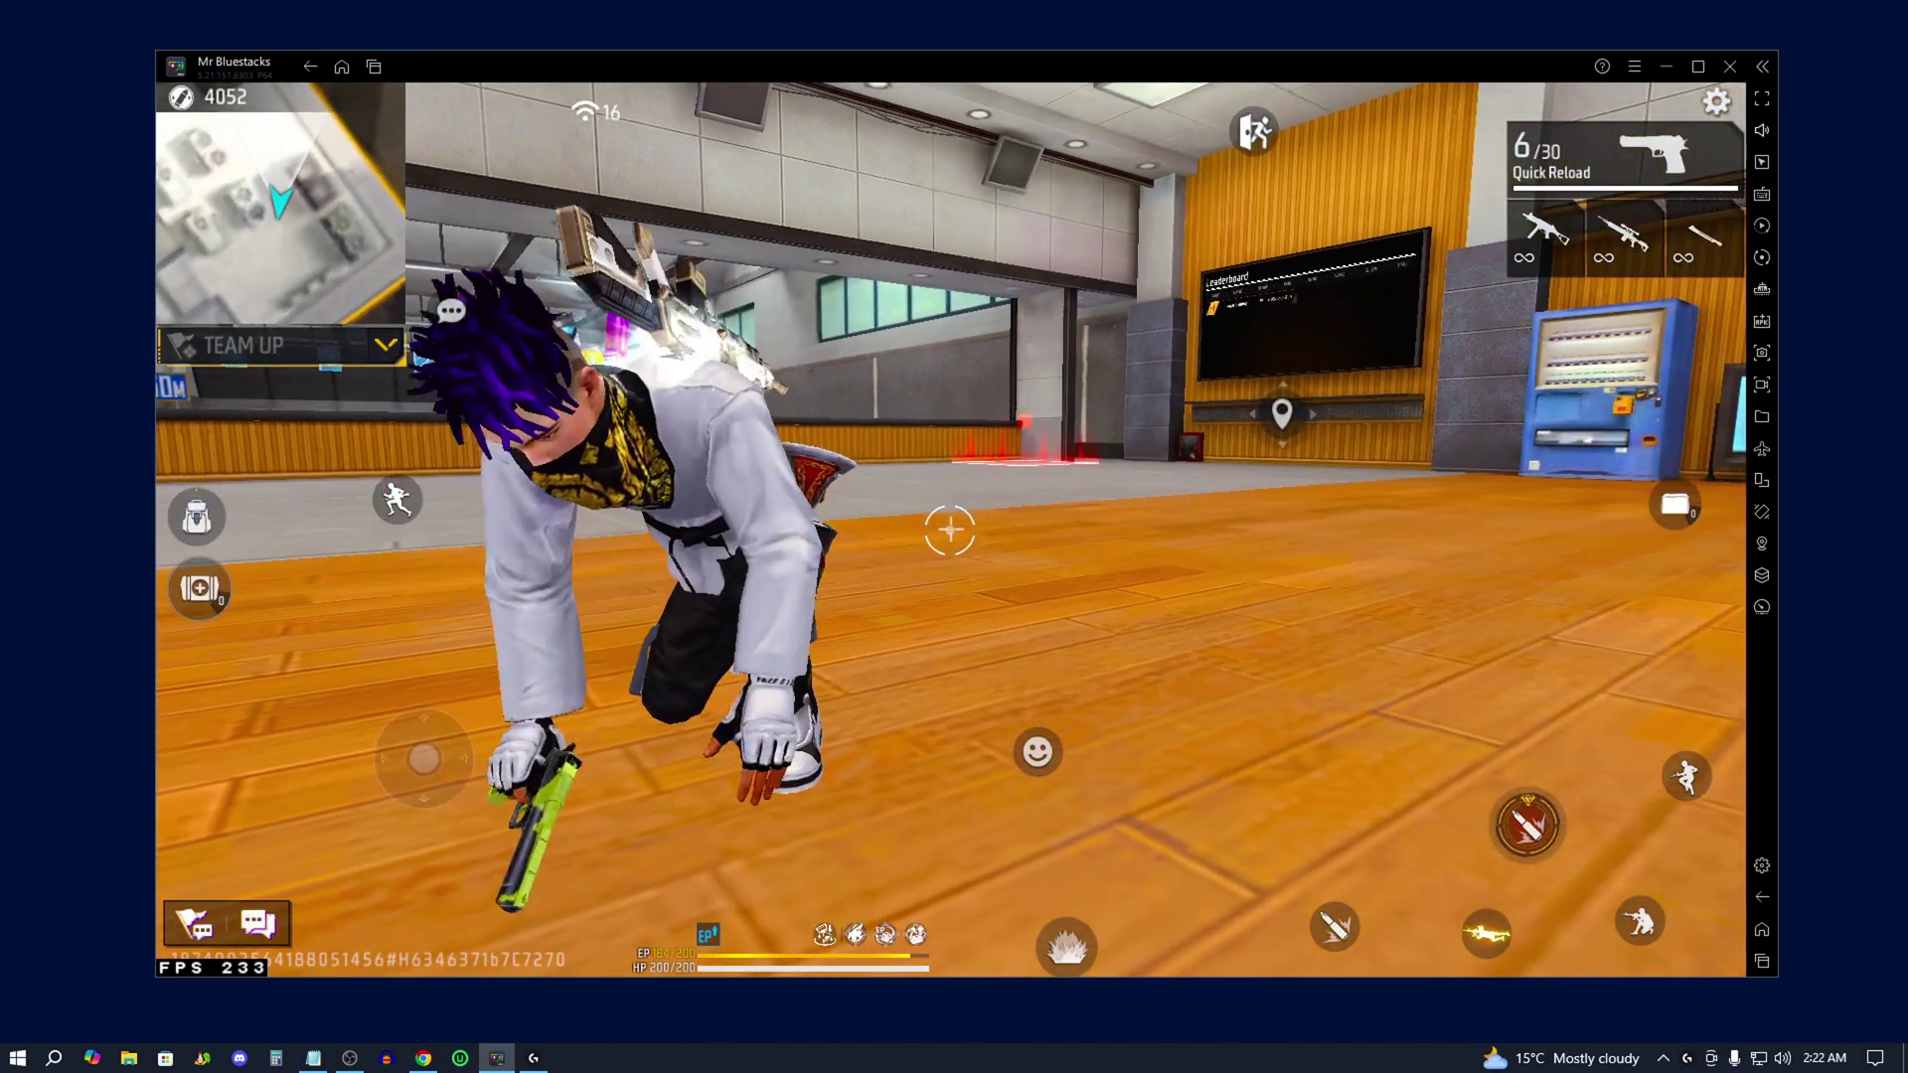
pyautogui.press('c')
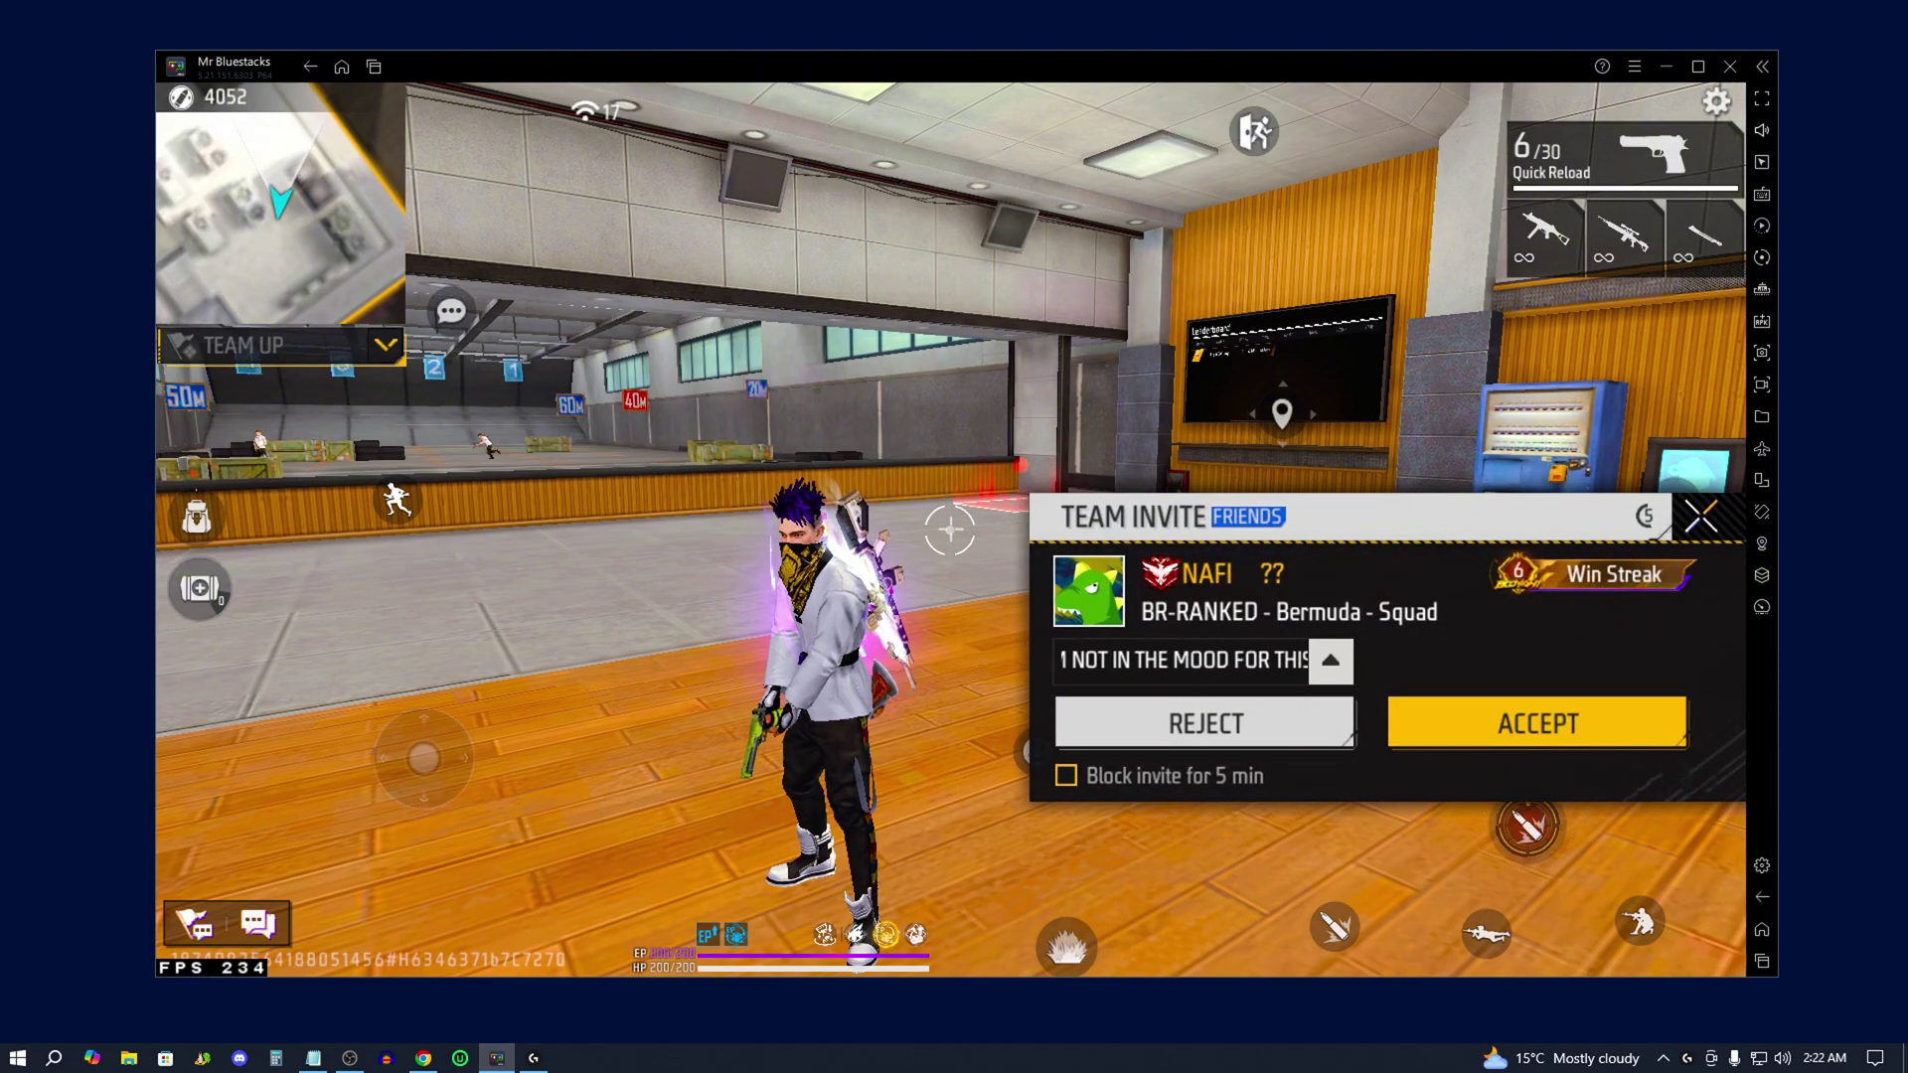
# Dismiss the team invite without accepting it and equip the melee weapon.
pyautogui.click(1707, 519)
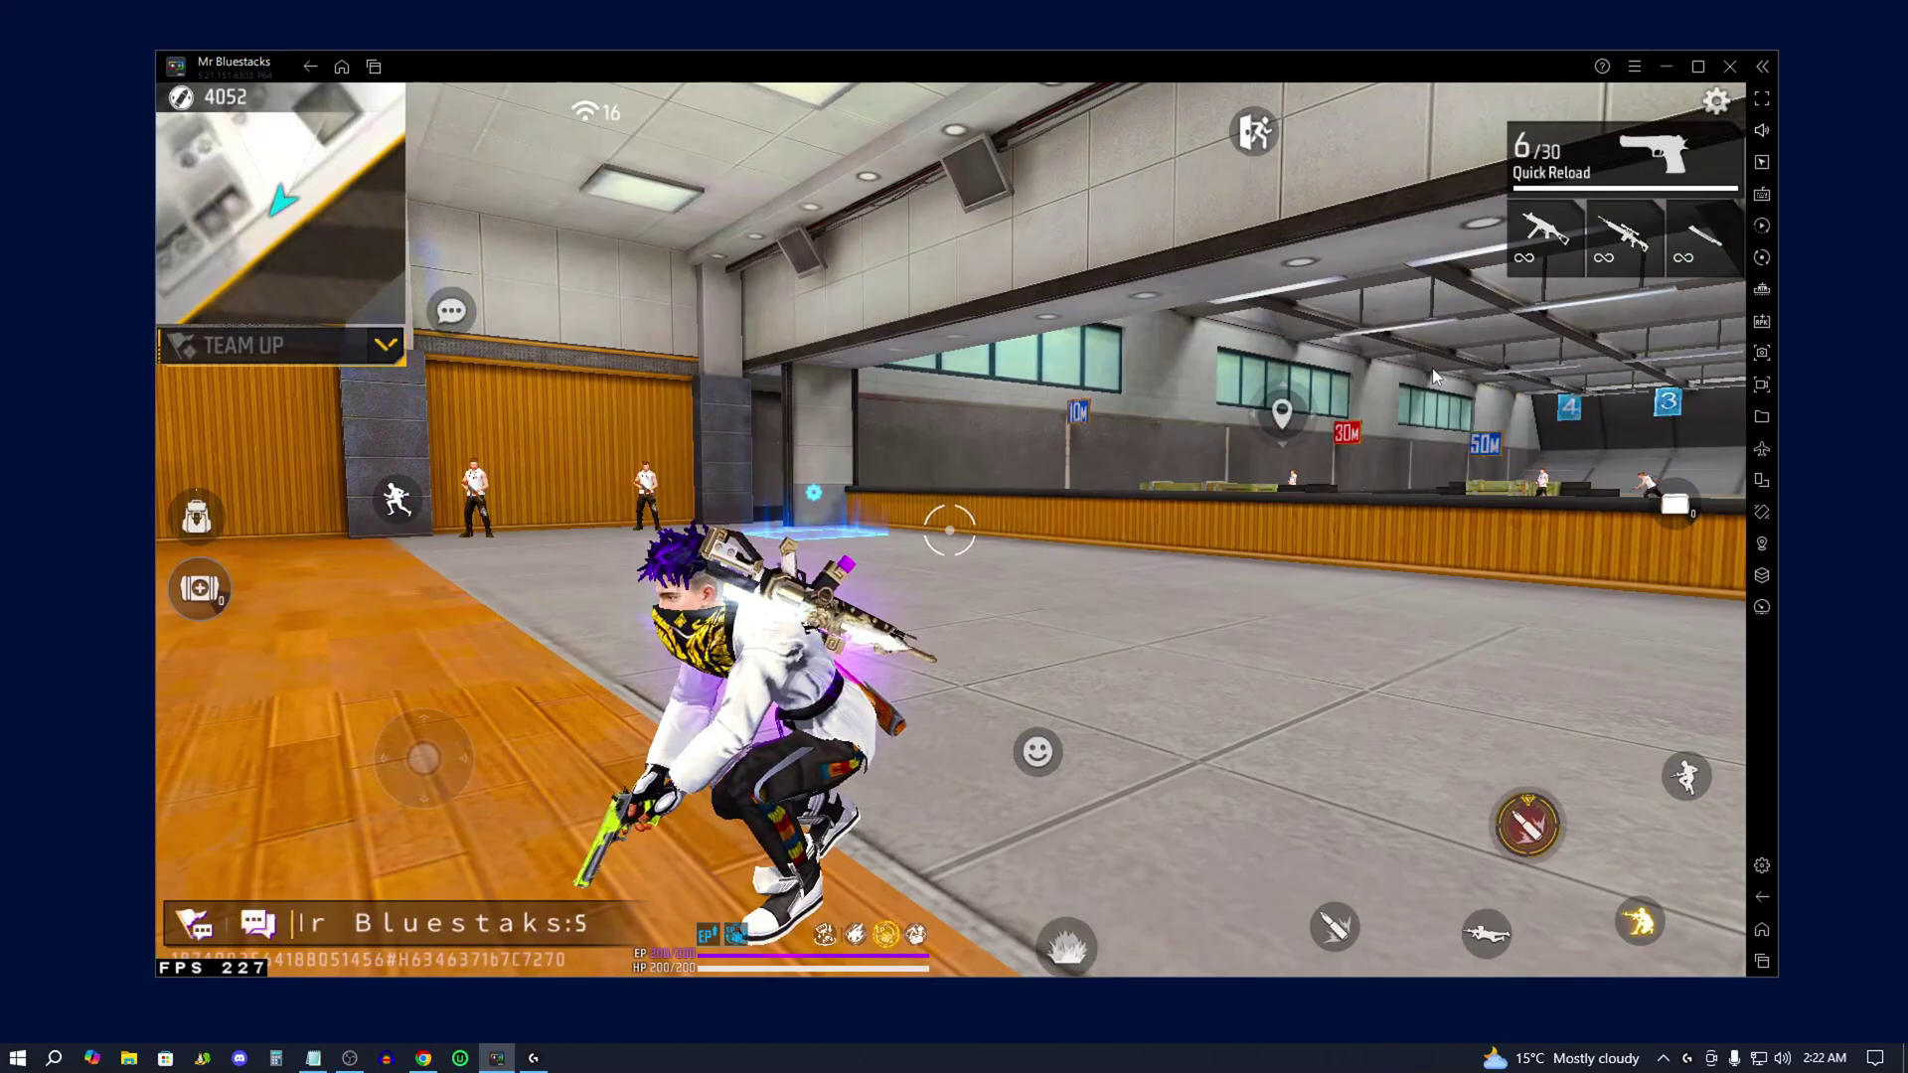
pyautogui.press('3')
pyautogui.moveTo(1221, 406); pyautogui.dragTo(1787, 268)
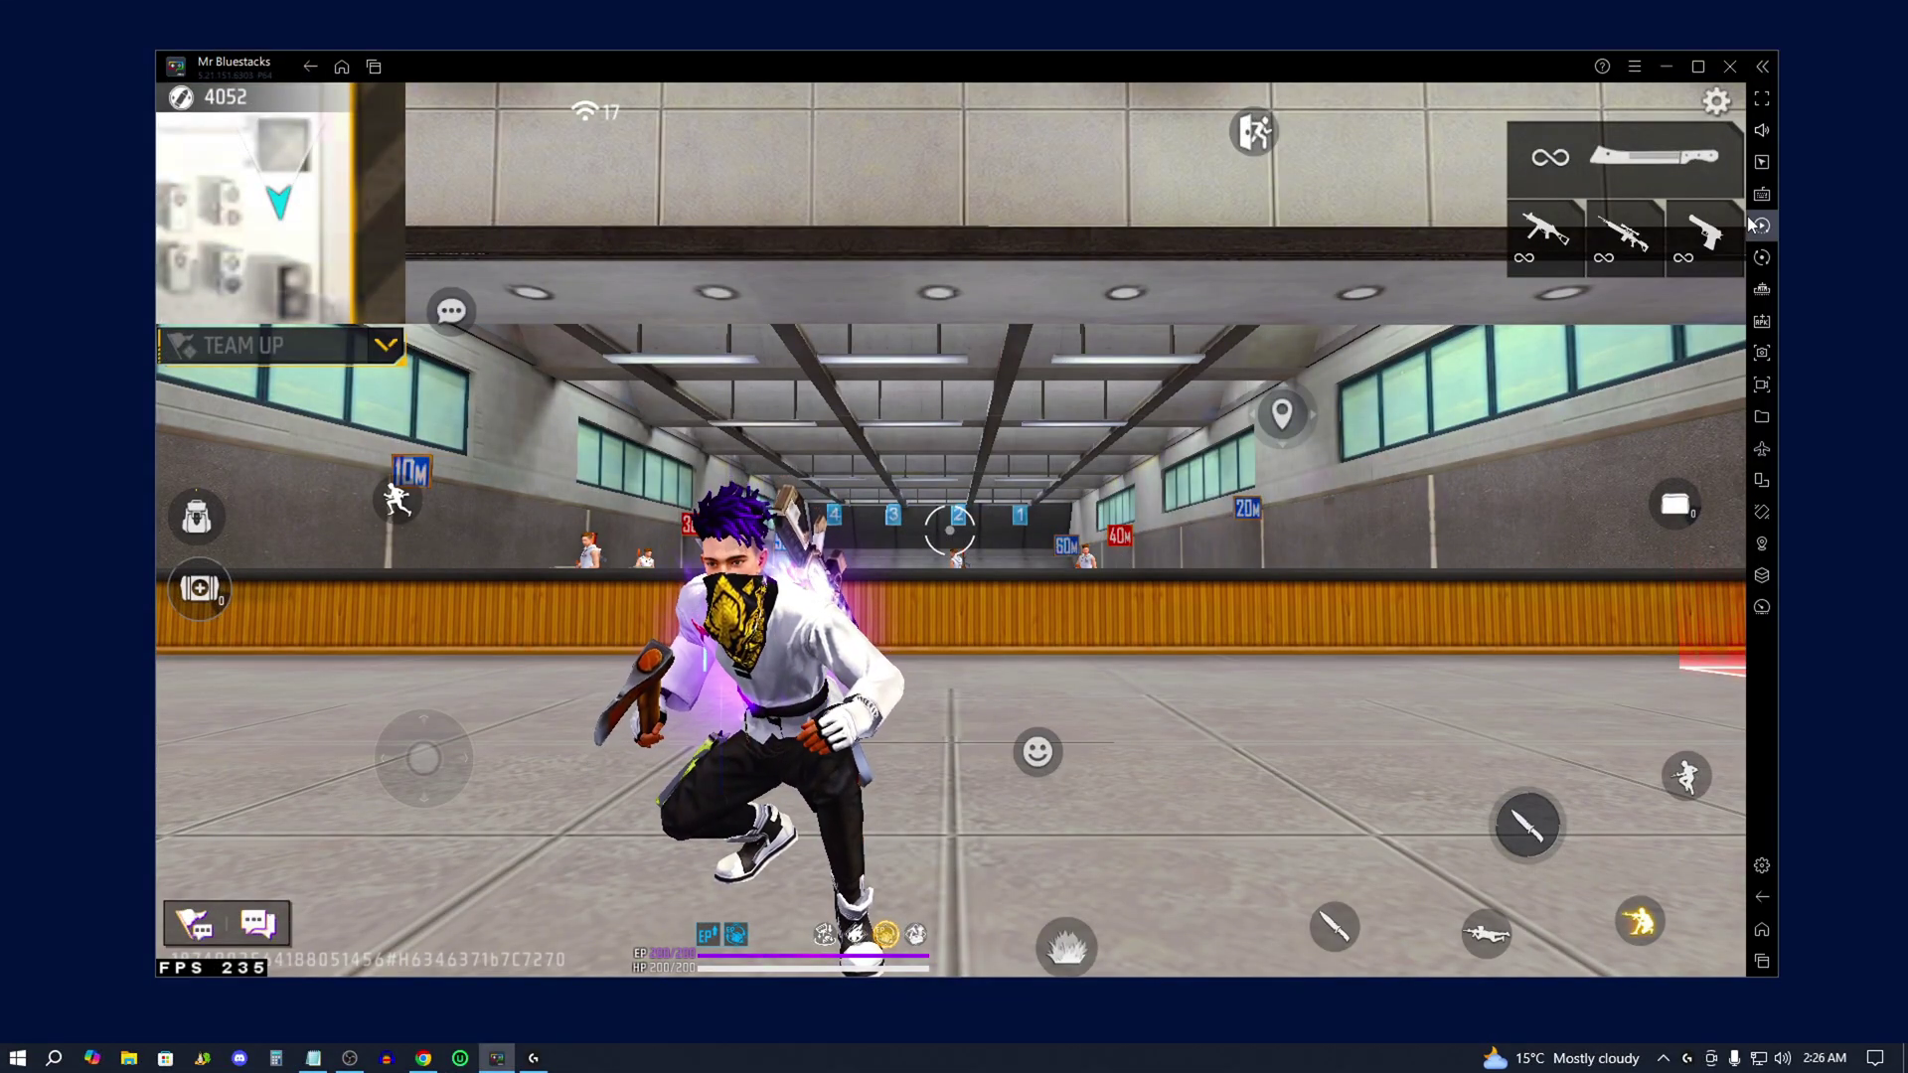
# Open the F1 aim, pan and shoot settings in the controls editor and check the tweaks, position and mouse sensitivity values.
pyautogui.click(1762, 194)
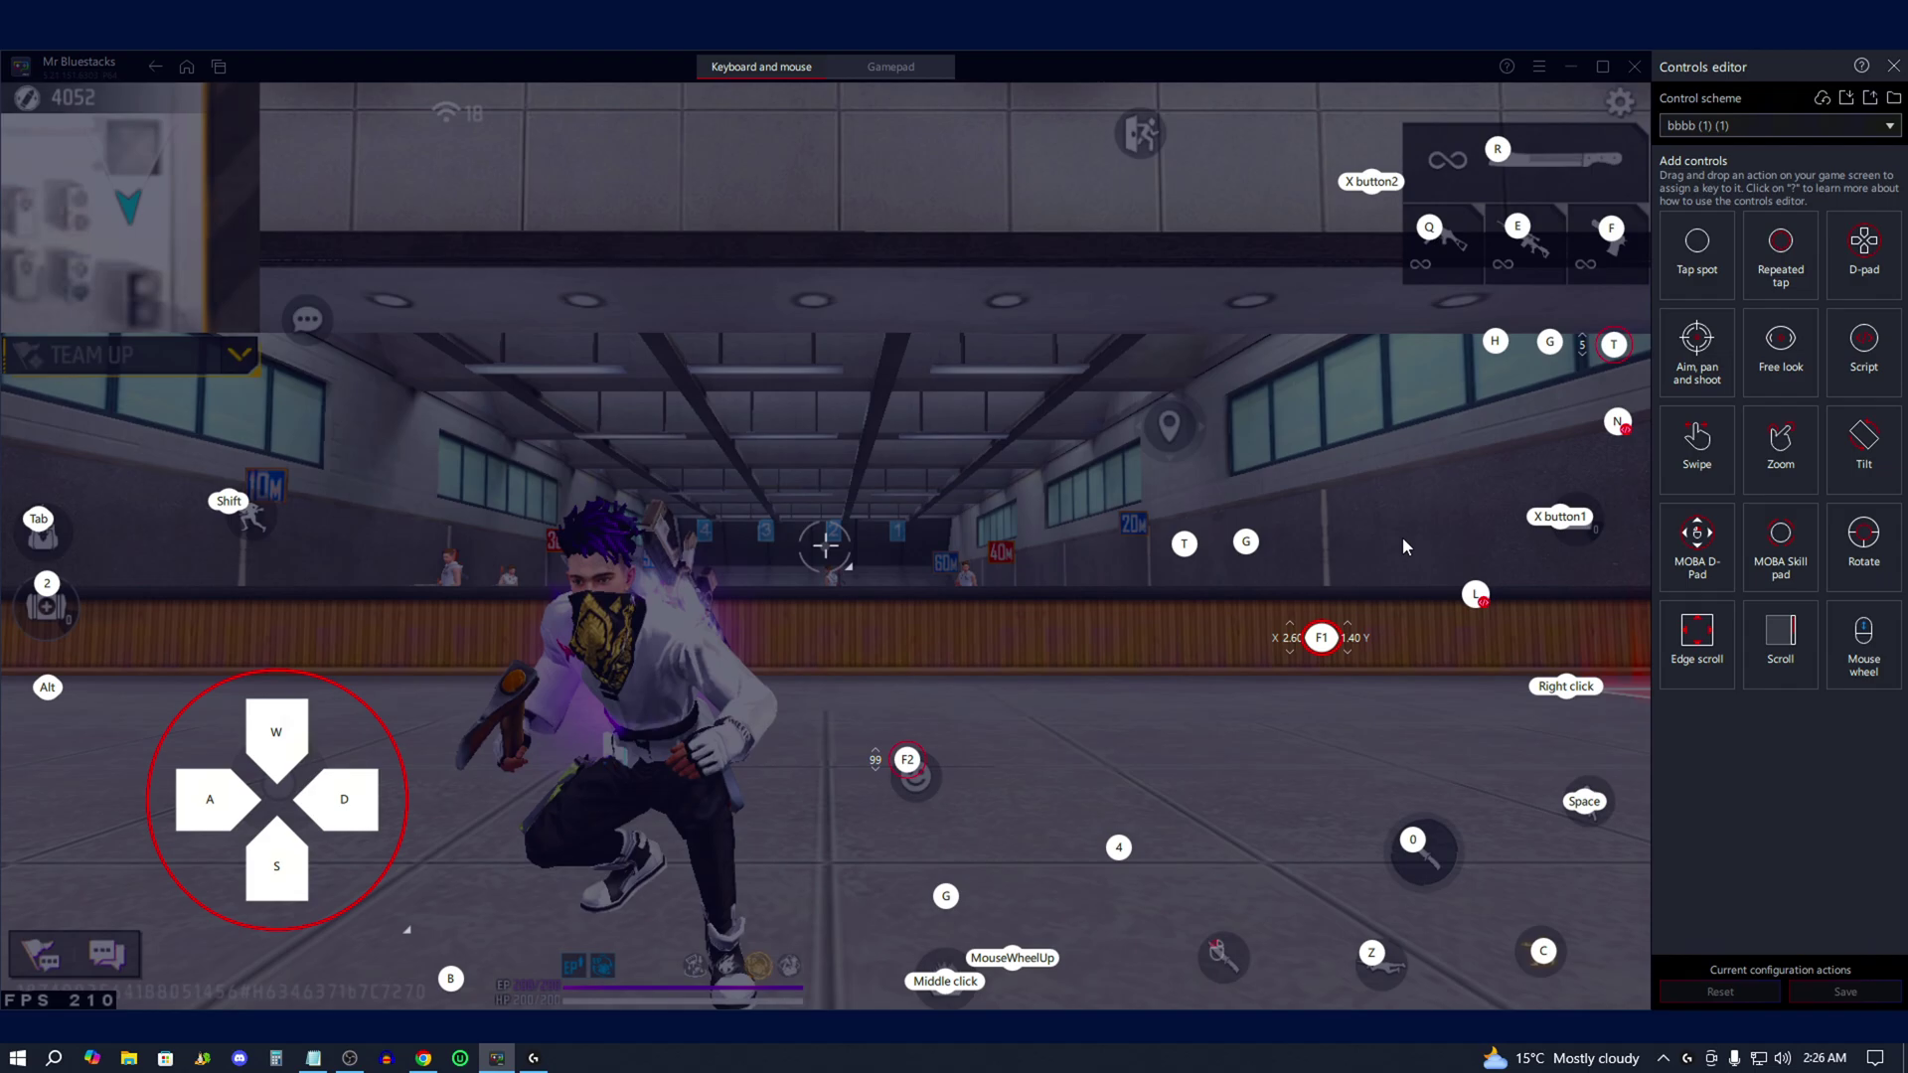
pyautogui.click(1321, 637)
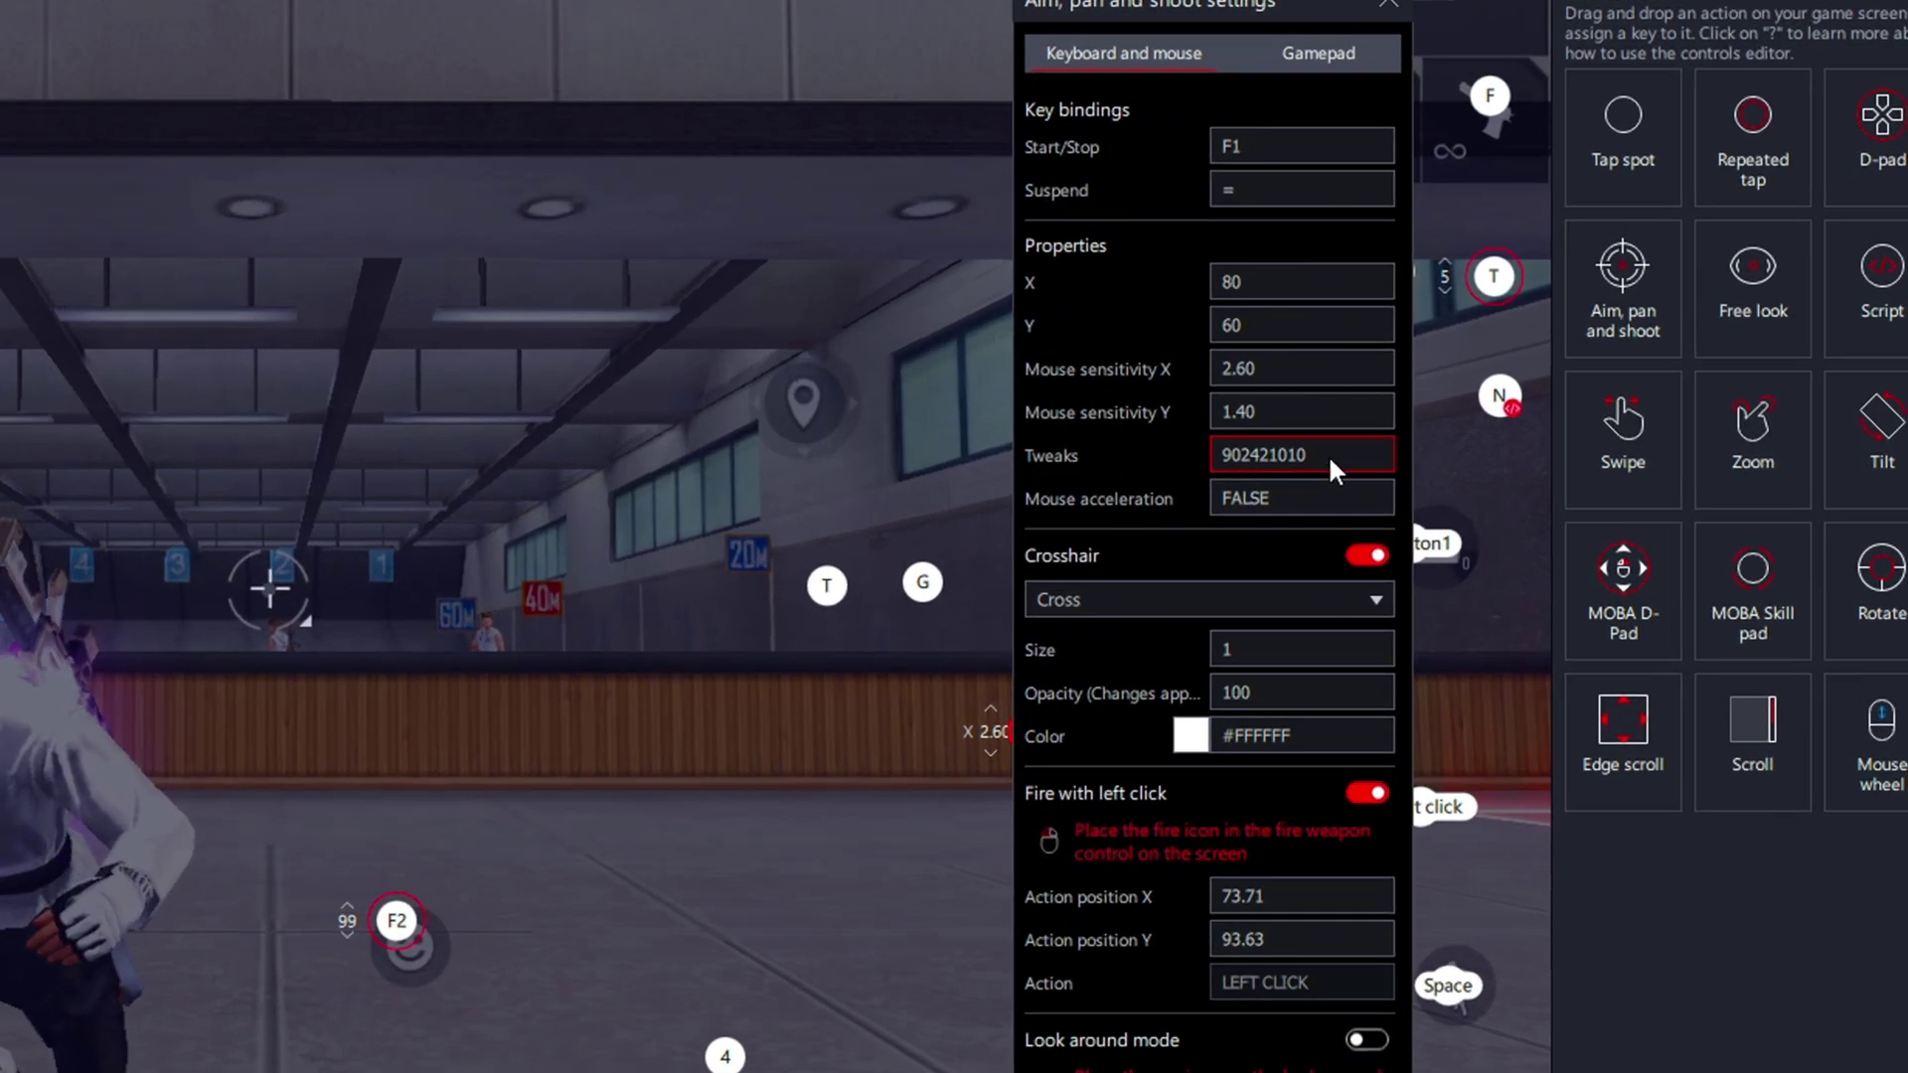
pyautogui.moveTo(1324, 455); pyautogui.dragTo(1234, 473)
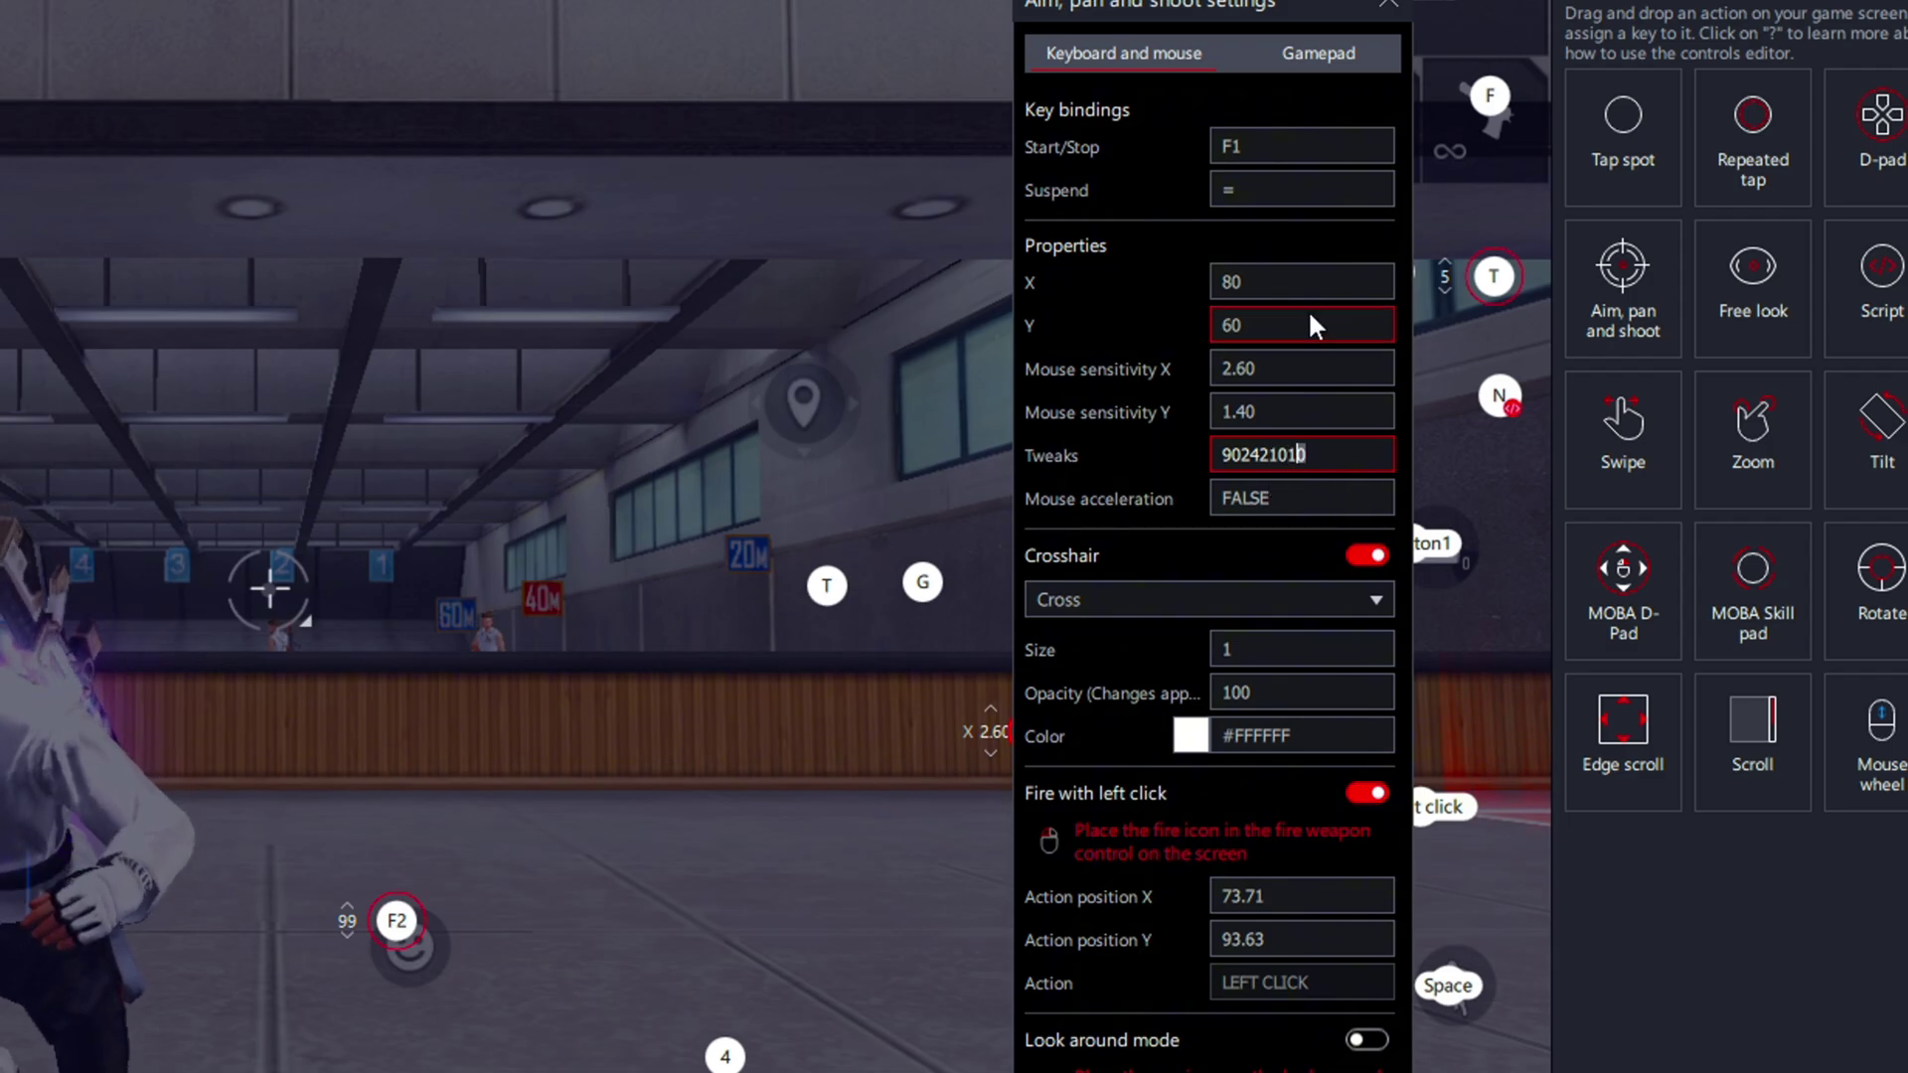
pyautogui.moveTo(1286, 282); pyautogui.dragTo(1203, 326)
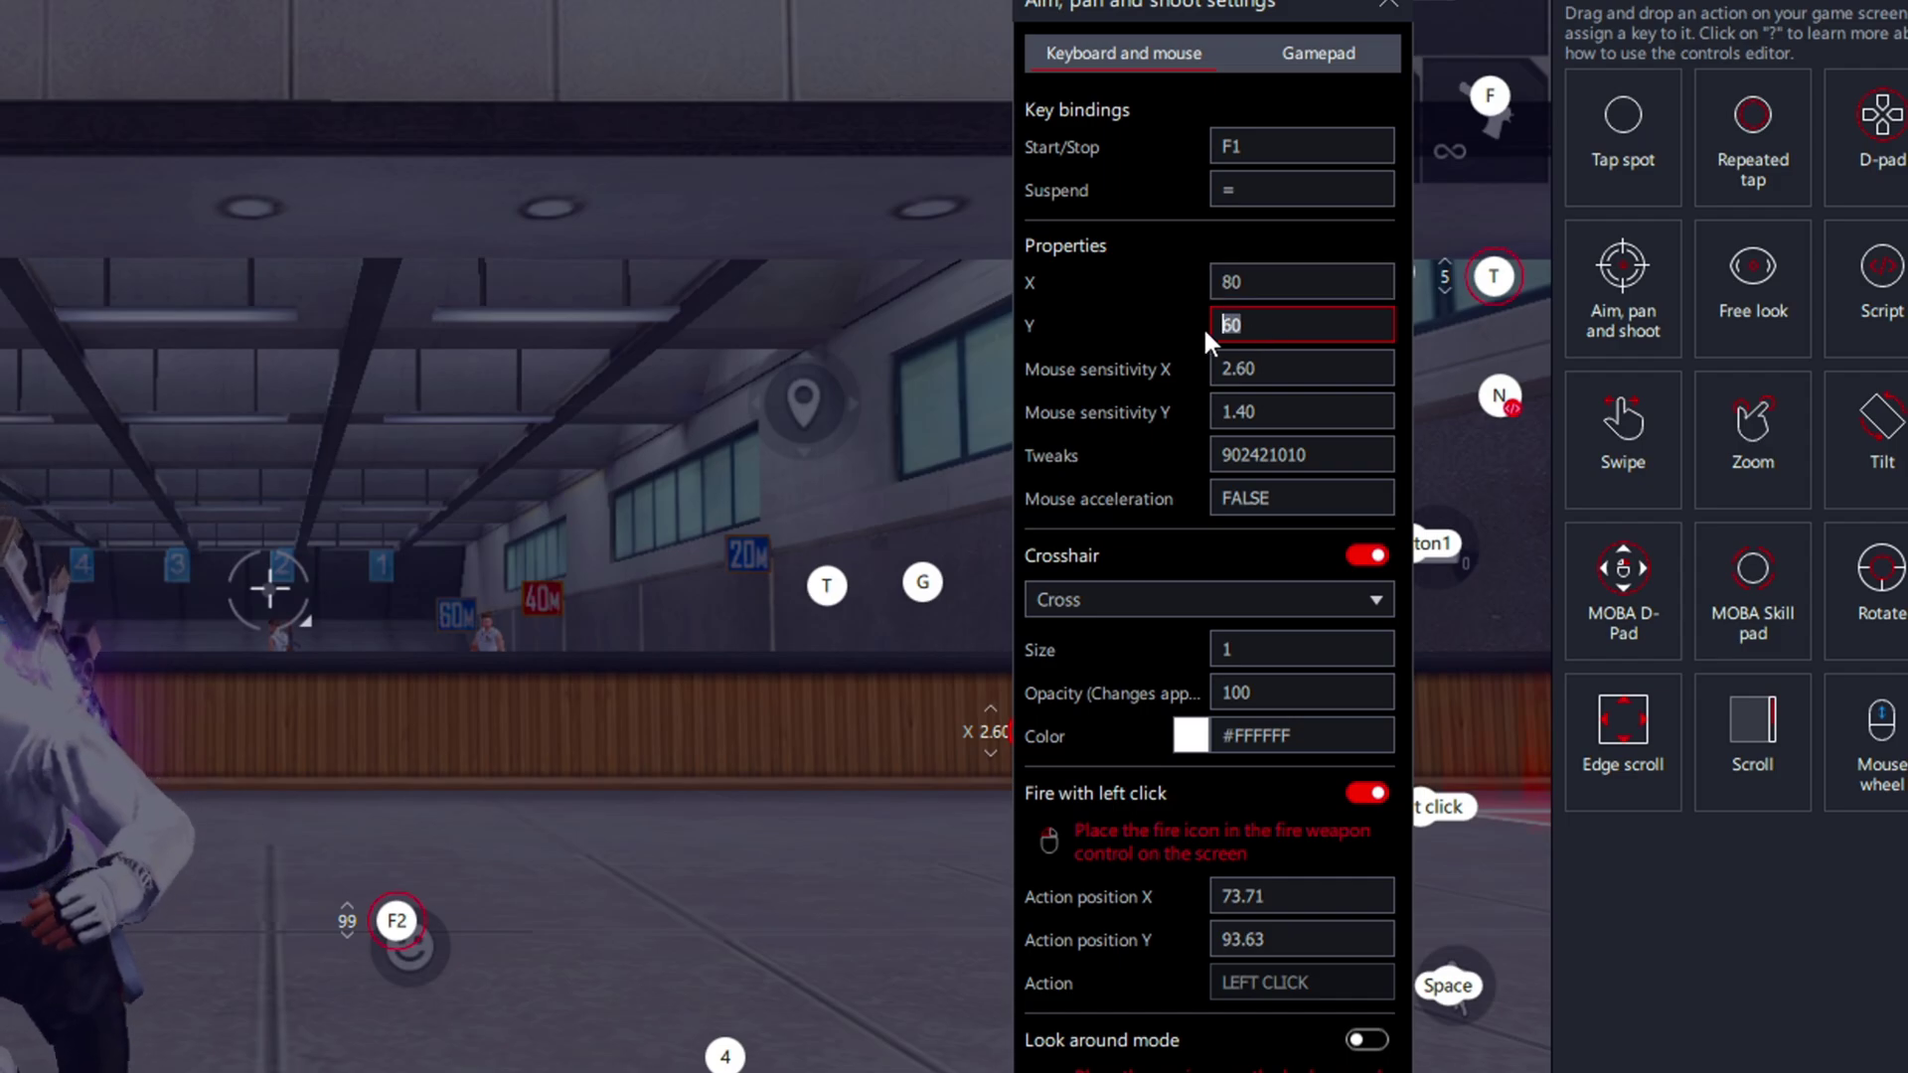
pyautogui.click(1268, 367)
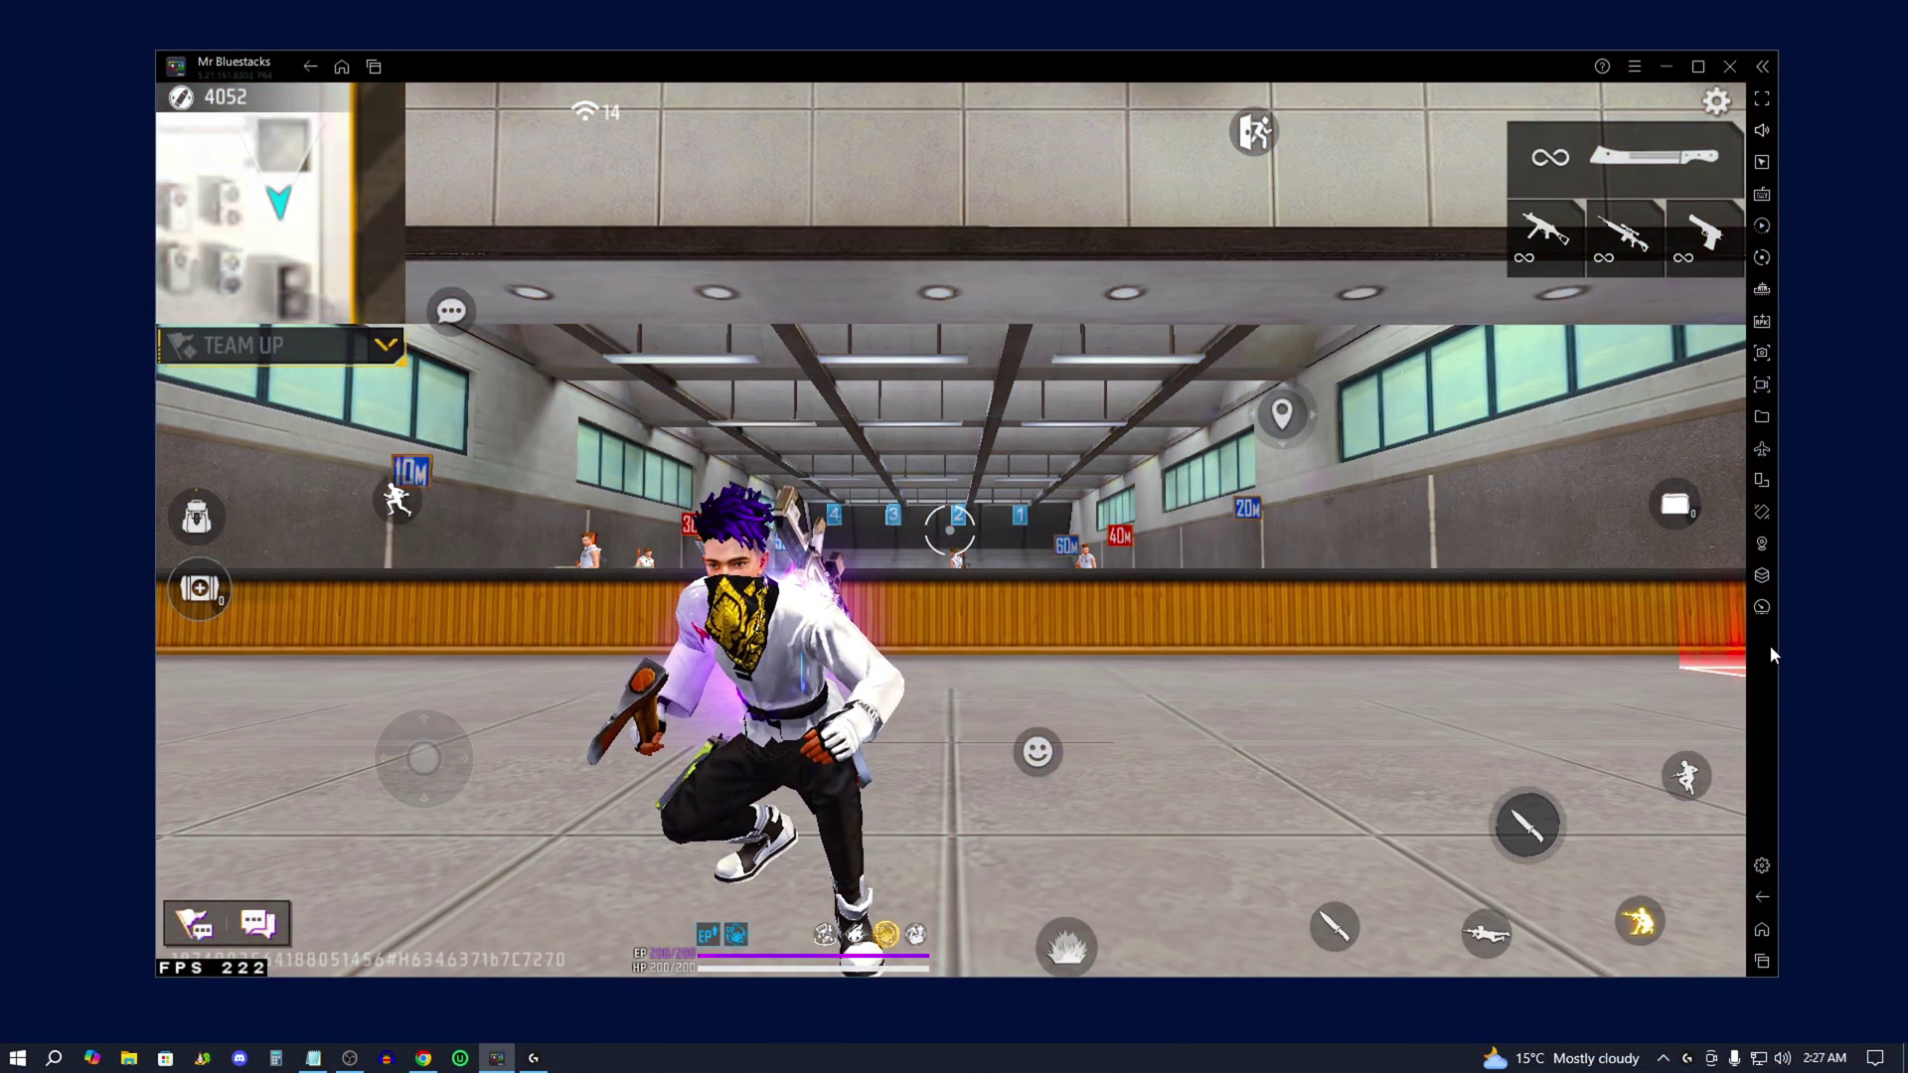
# Review the emulator's performance, display resolution and custom pixel density settings, closing them without changes.
pyautogui.click(1762, 866)
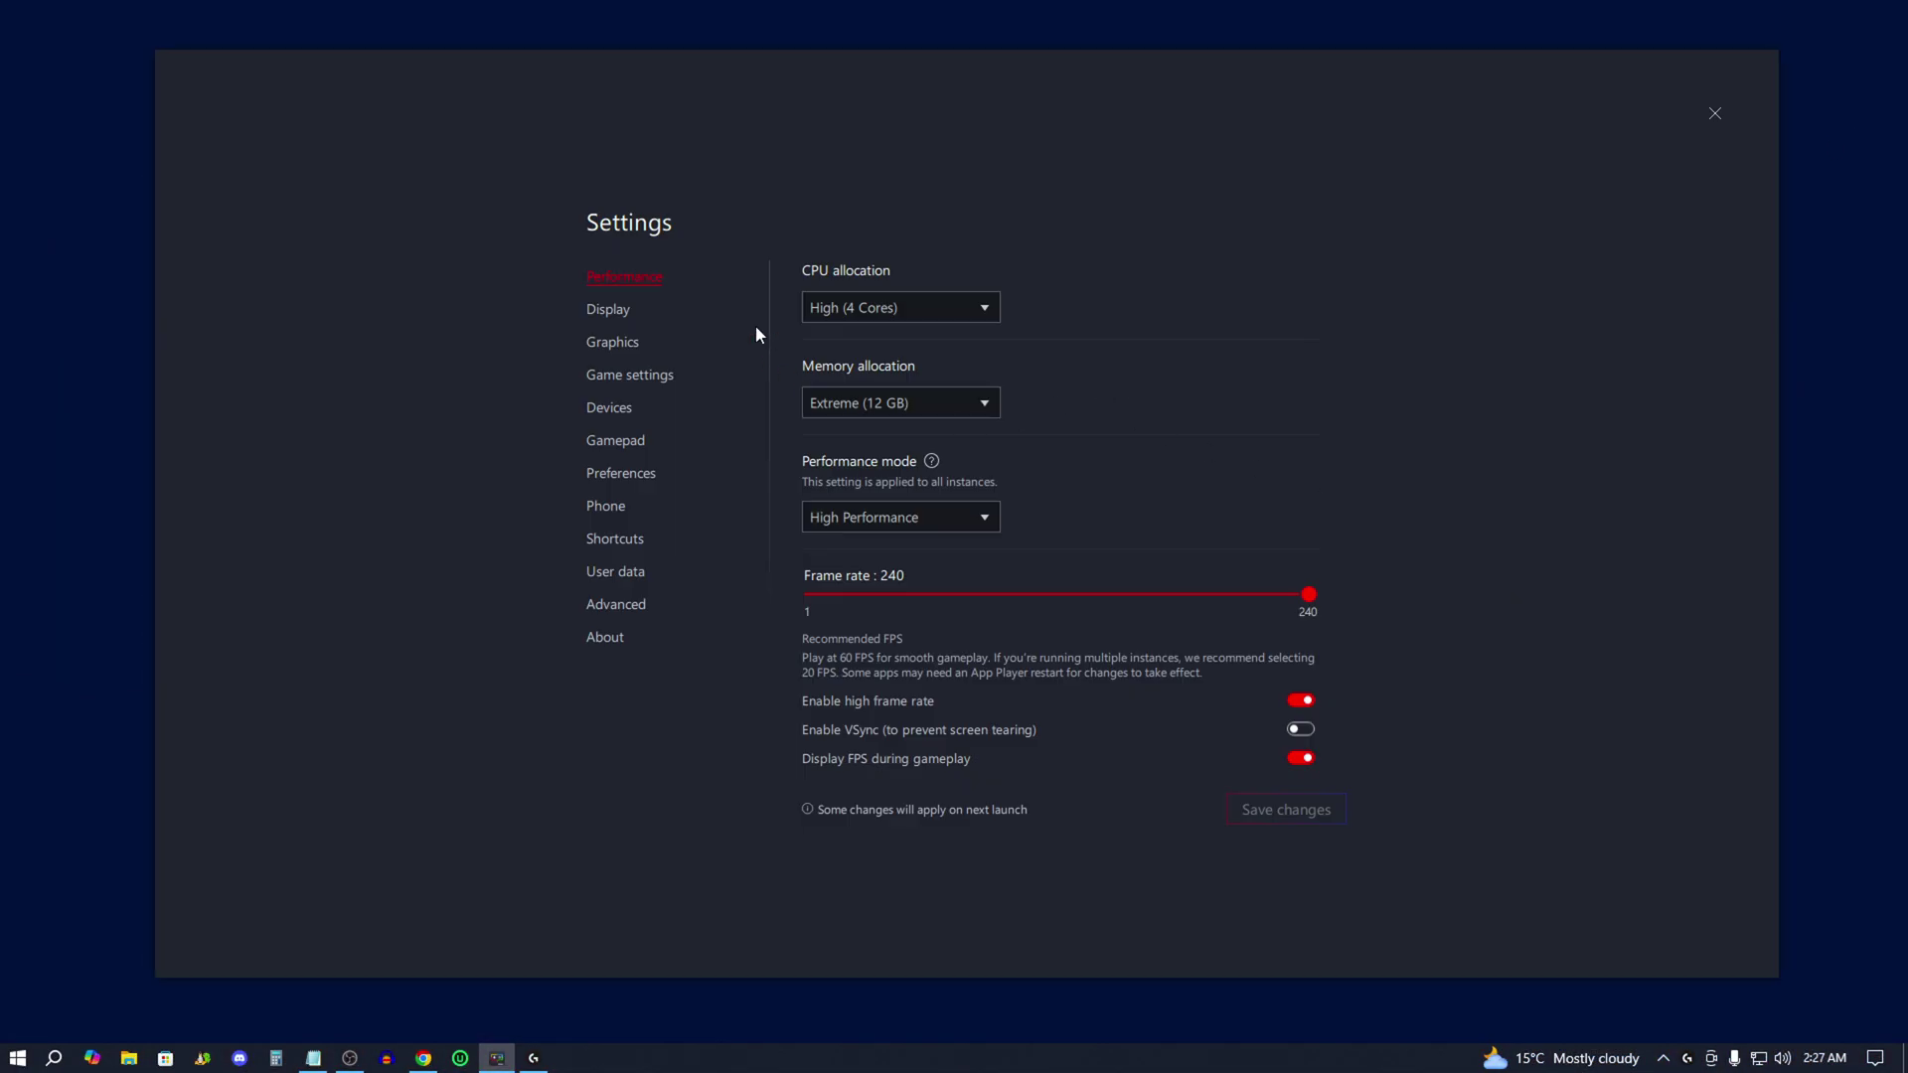
pyautogui.click(608, 310)
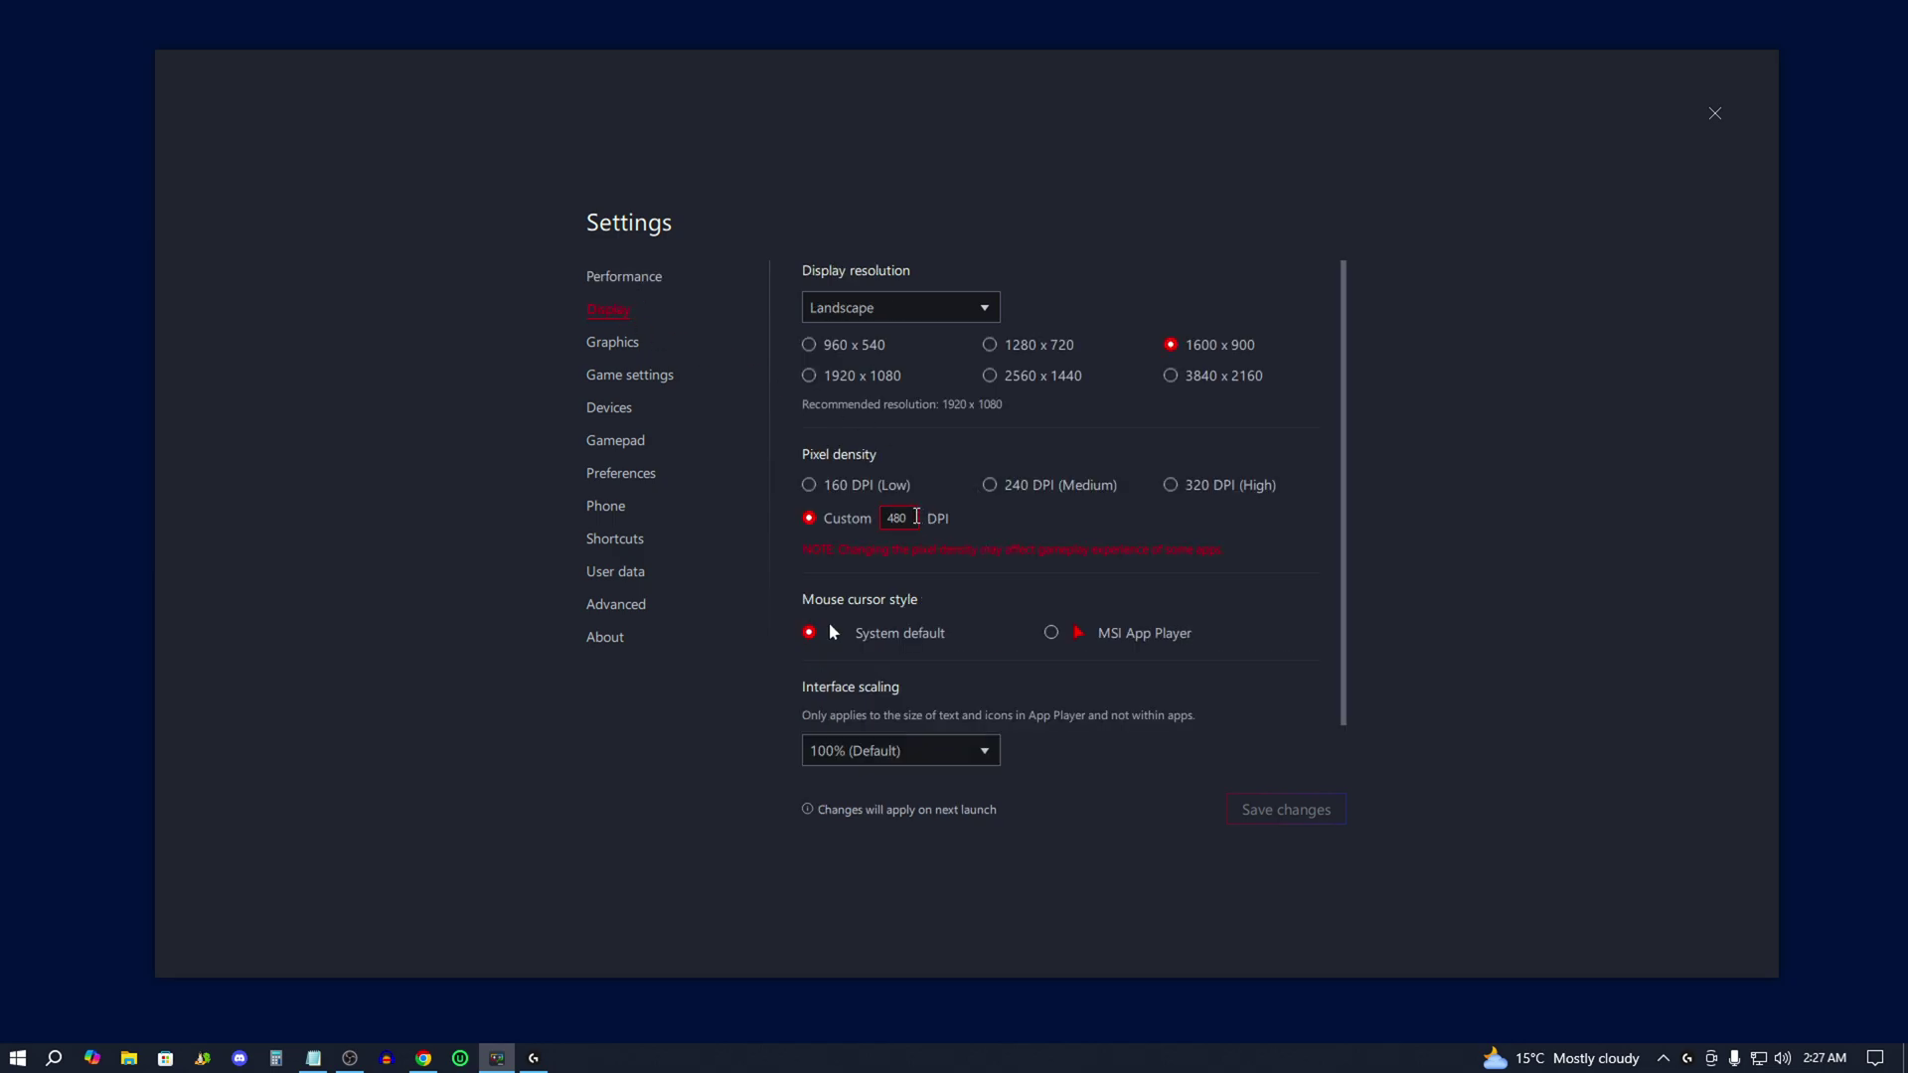
pyautogui.moveTo(916, 516); pyautogui.dragTo(884, 515)
pyautogui.click(1709, 119)
# Launch Logitech G HUB to check the G502 HERO mouse's sensitivity.
pyautogui.rightClick(1687, 1058)
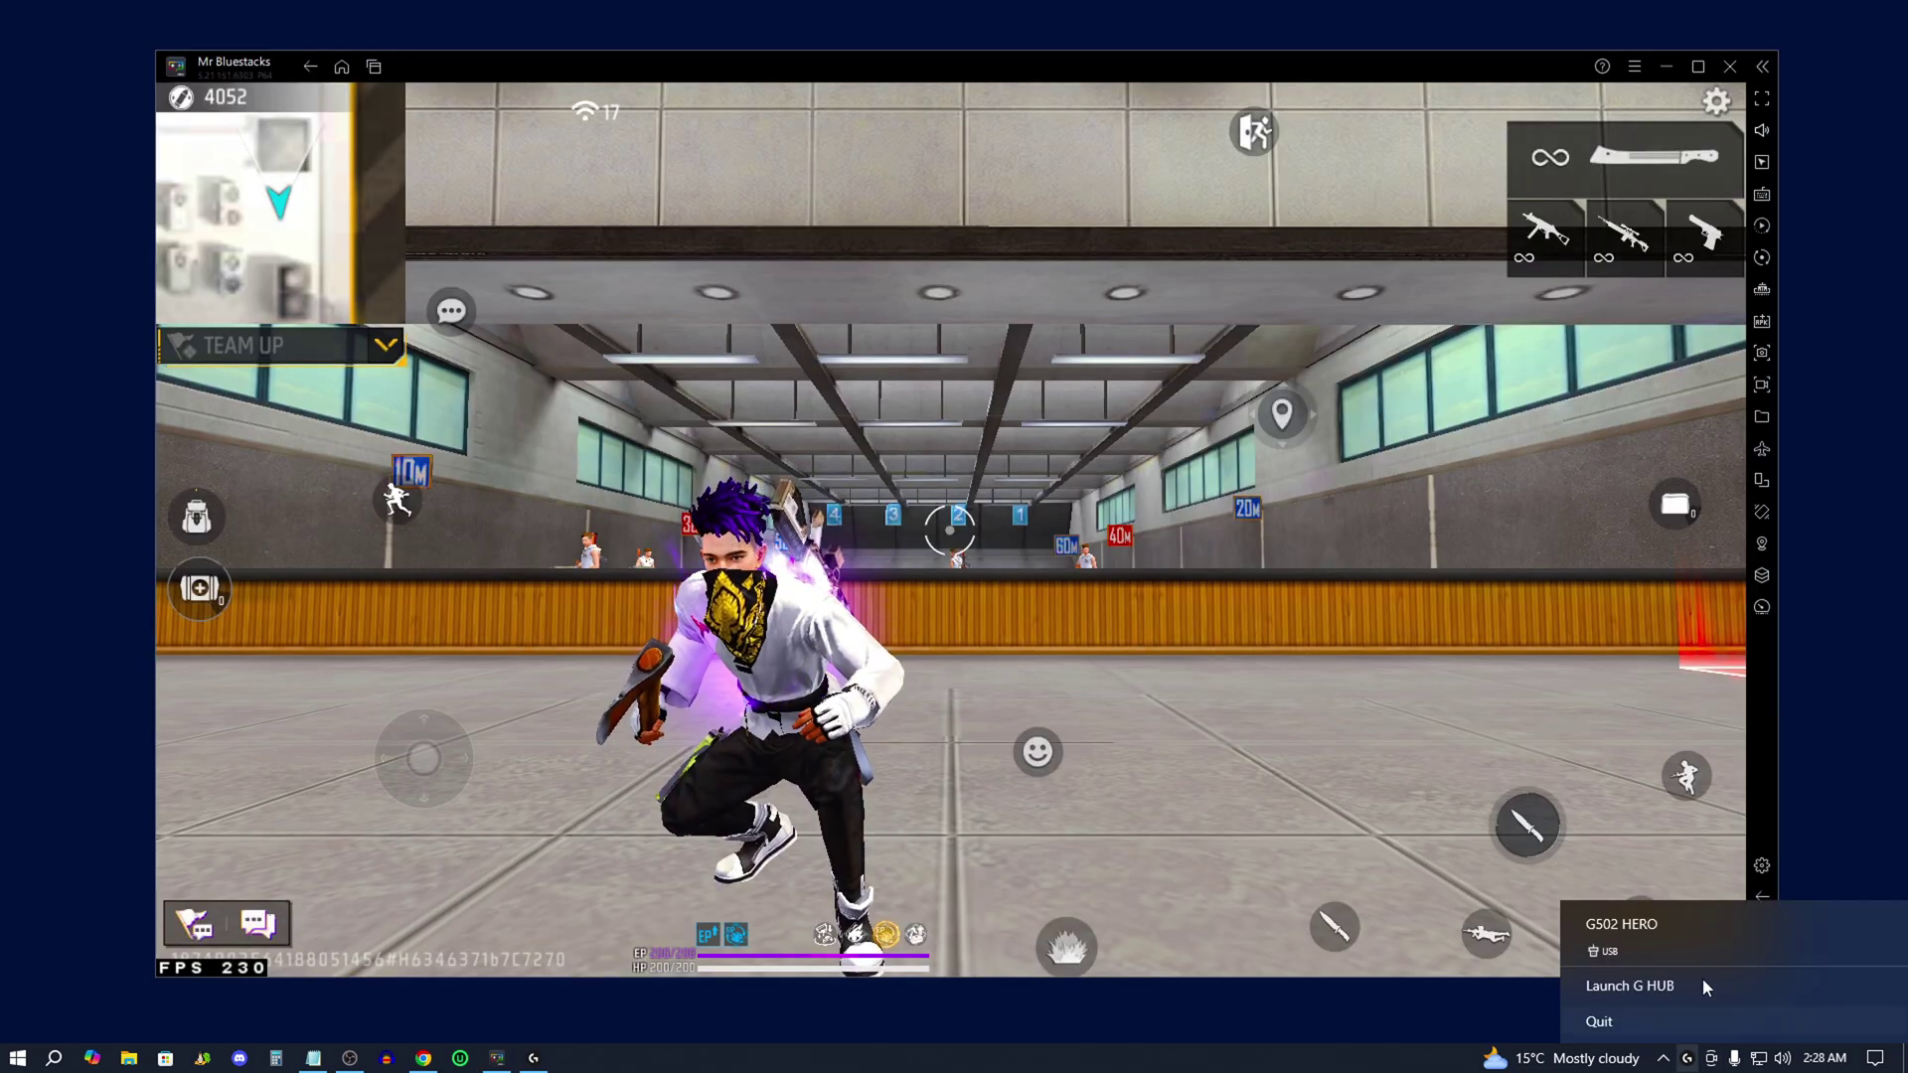
pyautogui.click(1690, 990)
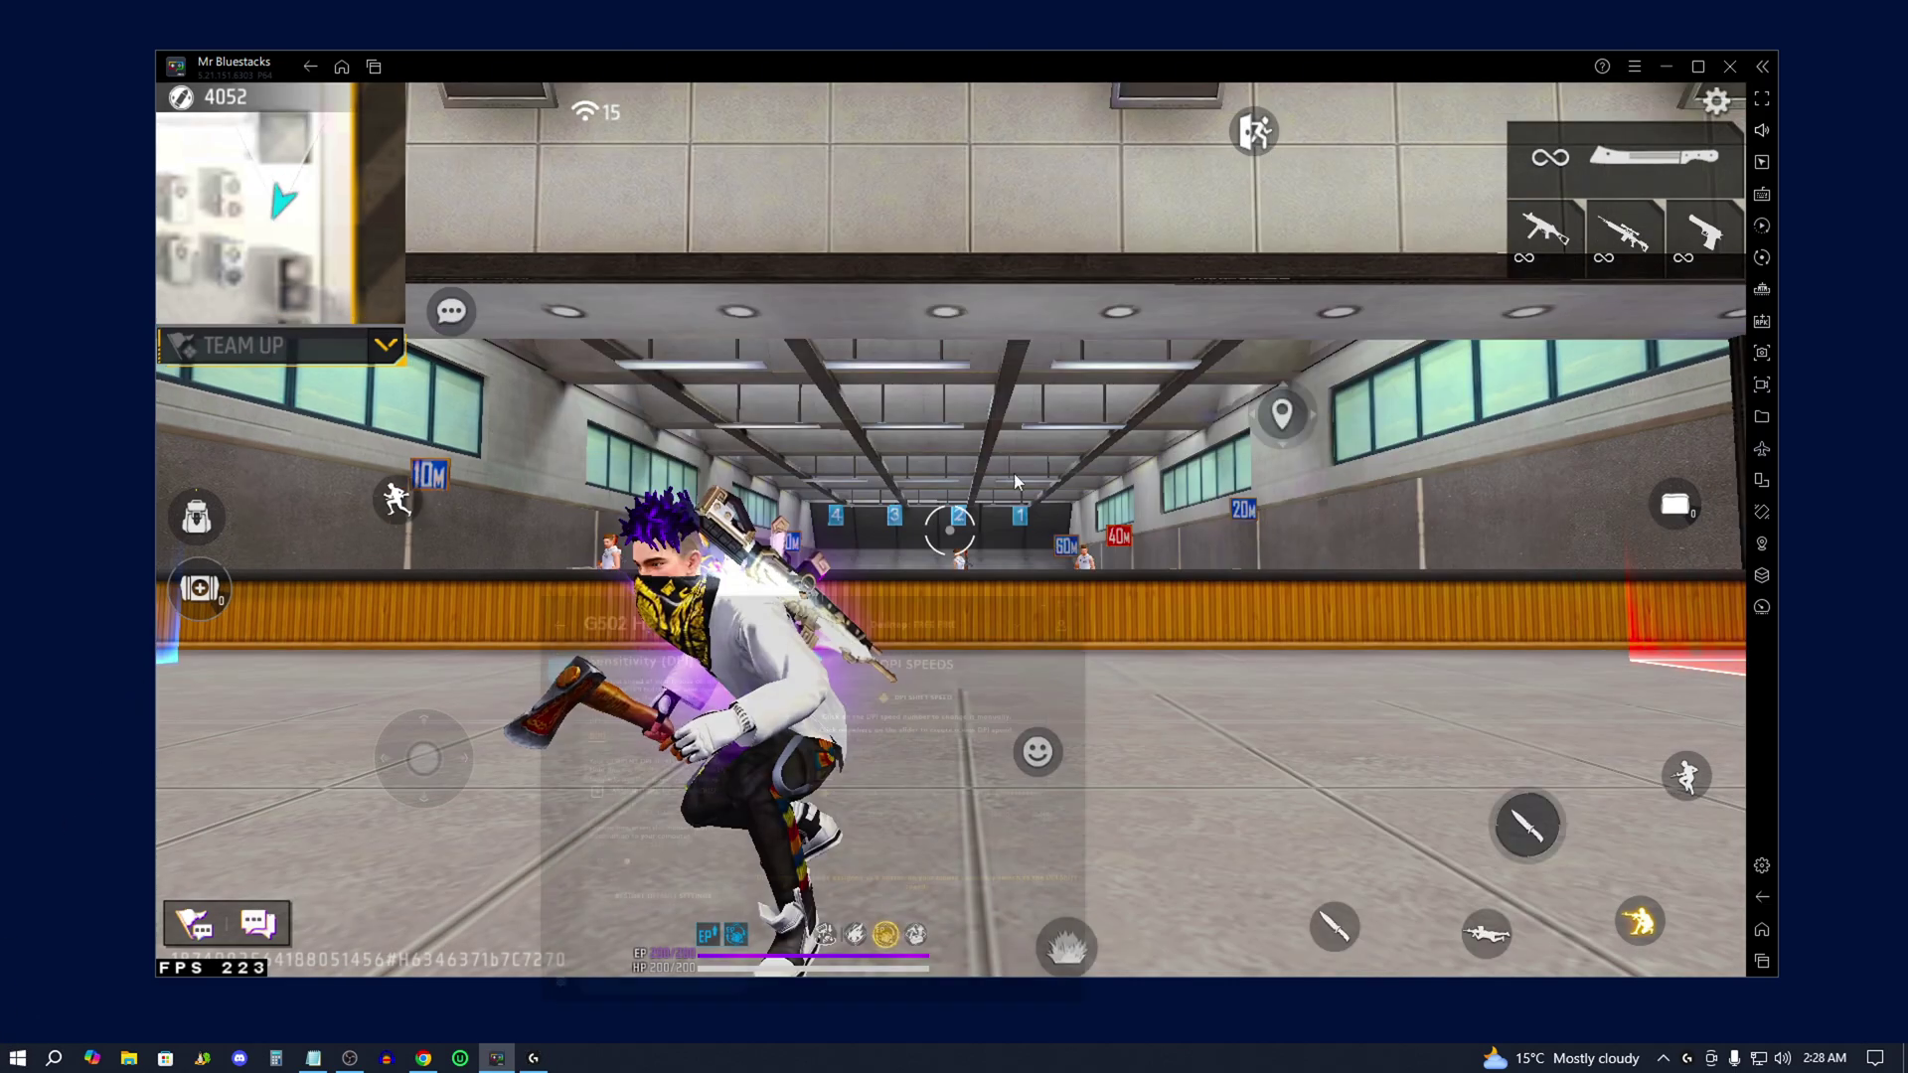
# Open Registry Editor and examine the mouse values under HKEY_CURRENT_USER\Control Panel\Mouse, leaving the window minimized.
pyautogui.click(18, 1058)
pyautogui.write('RE')
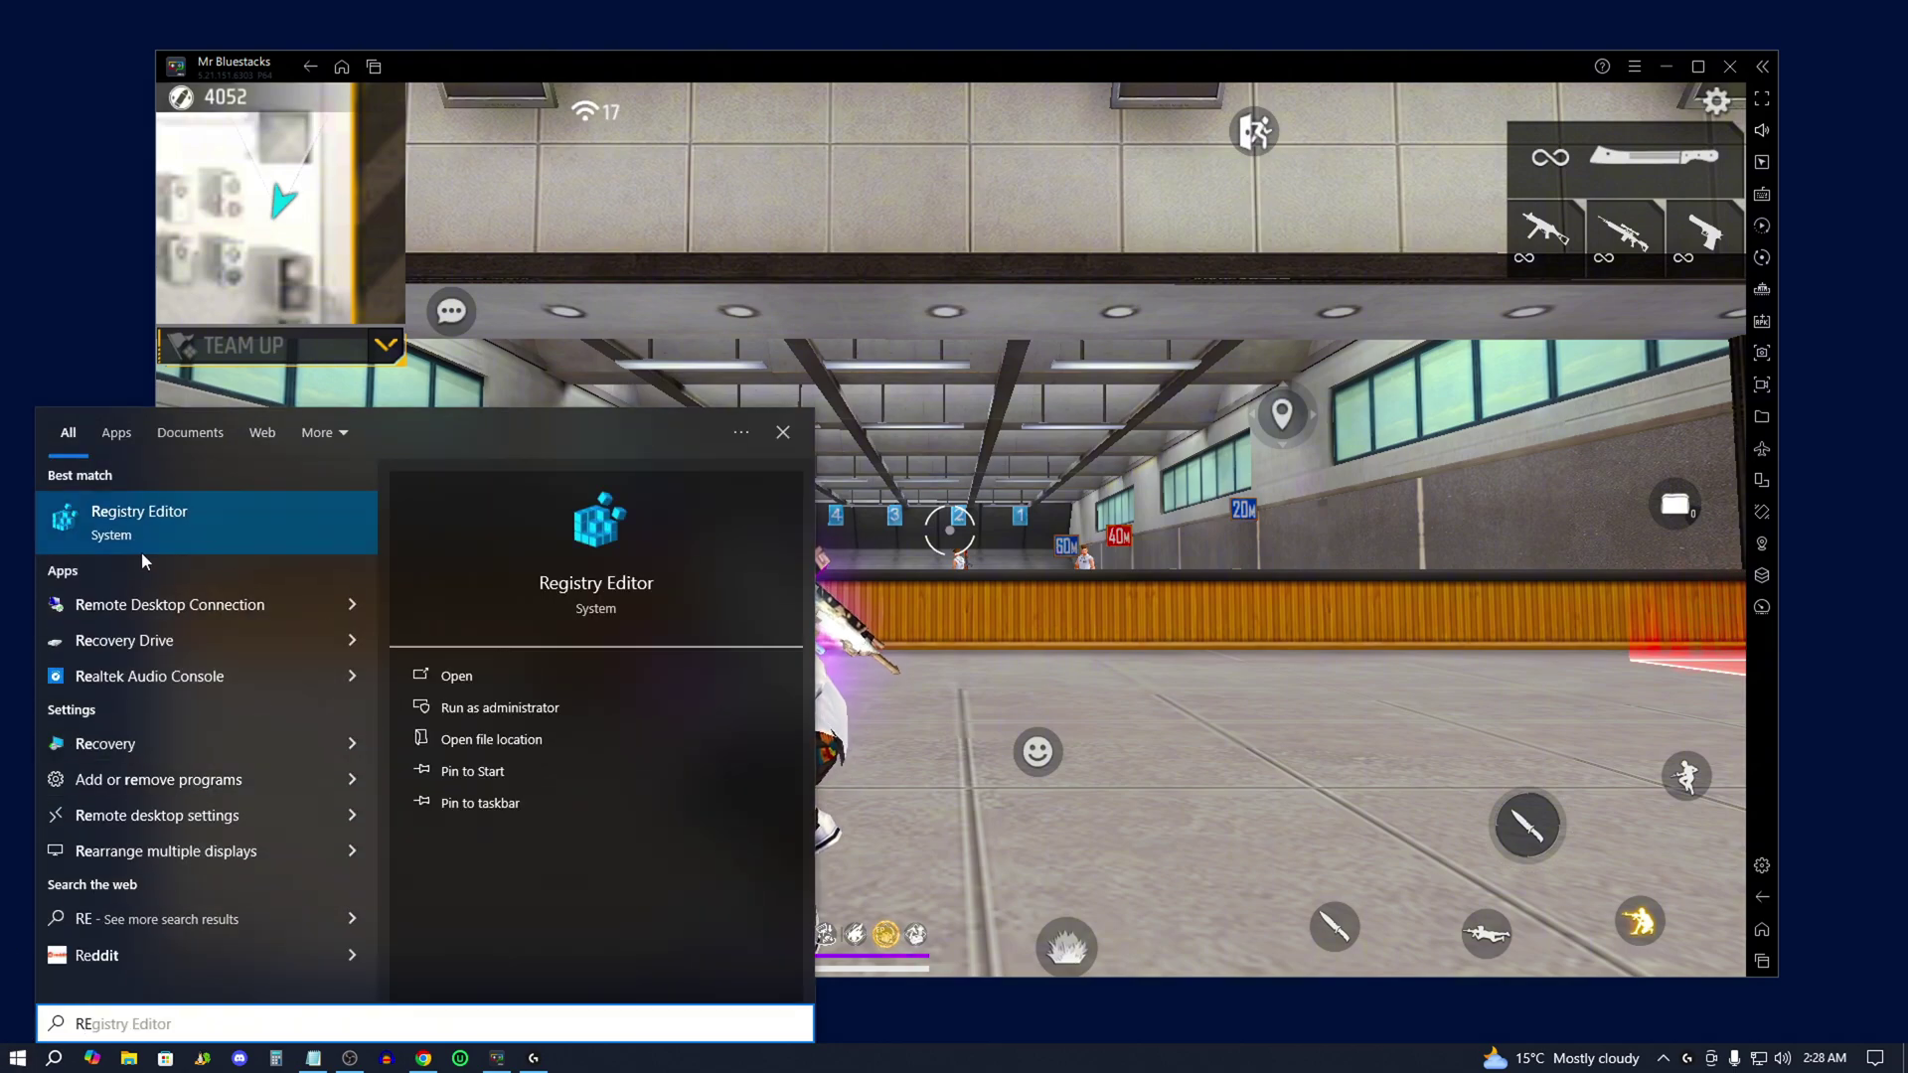
pyautogui.click(189, 527)
pyautogui.moveTo(984, 828); pyautogui.dragTo(658, 171)
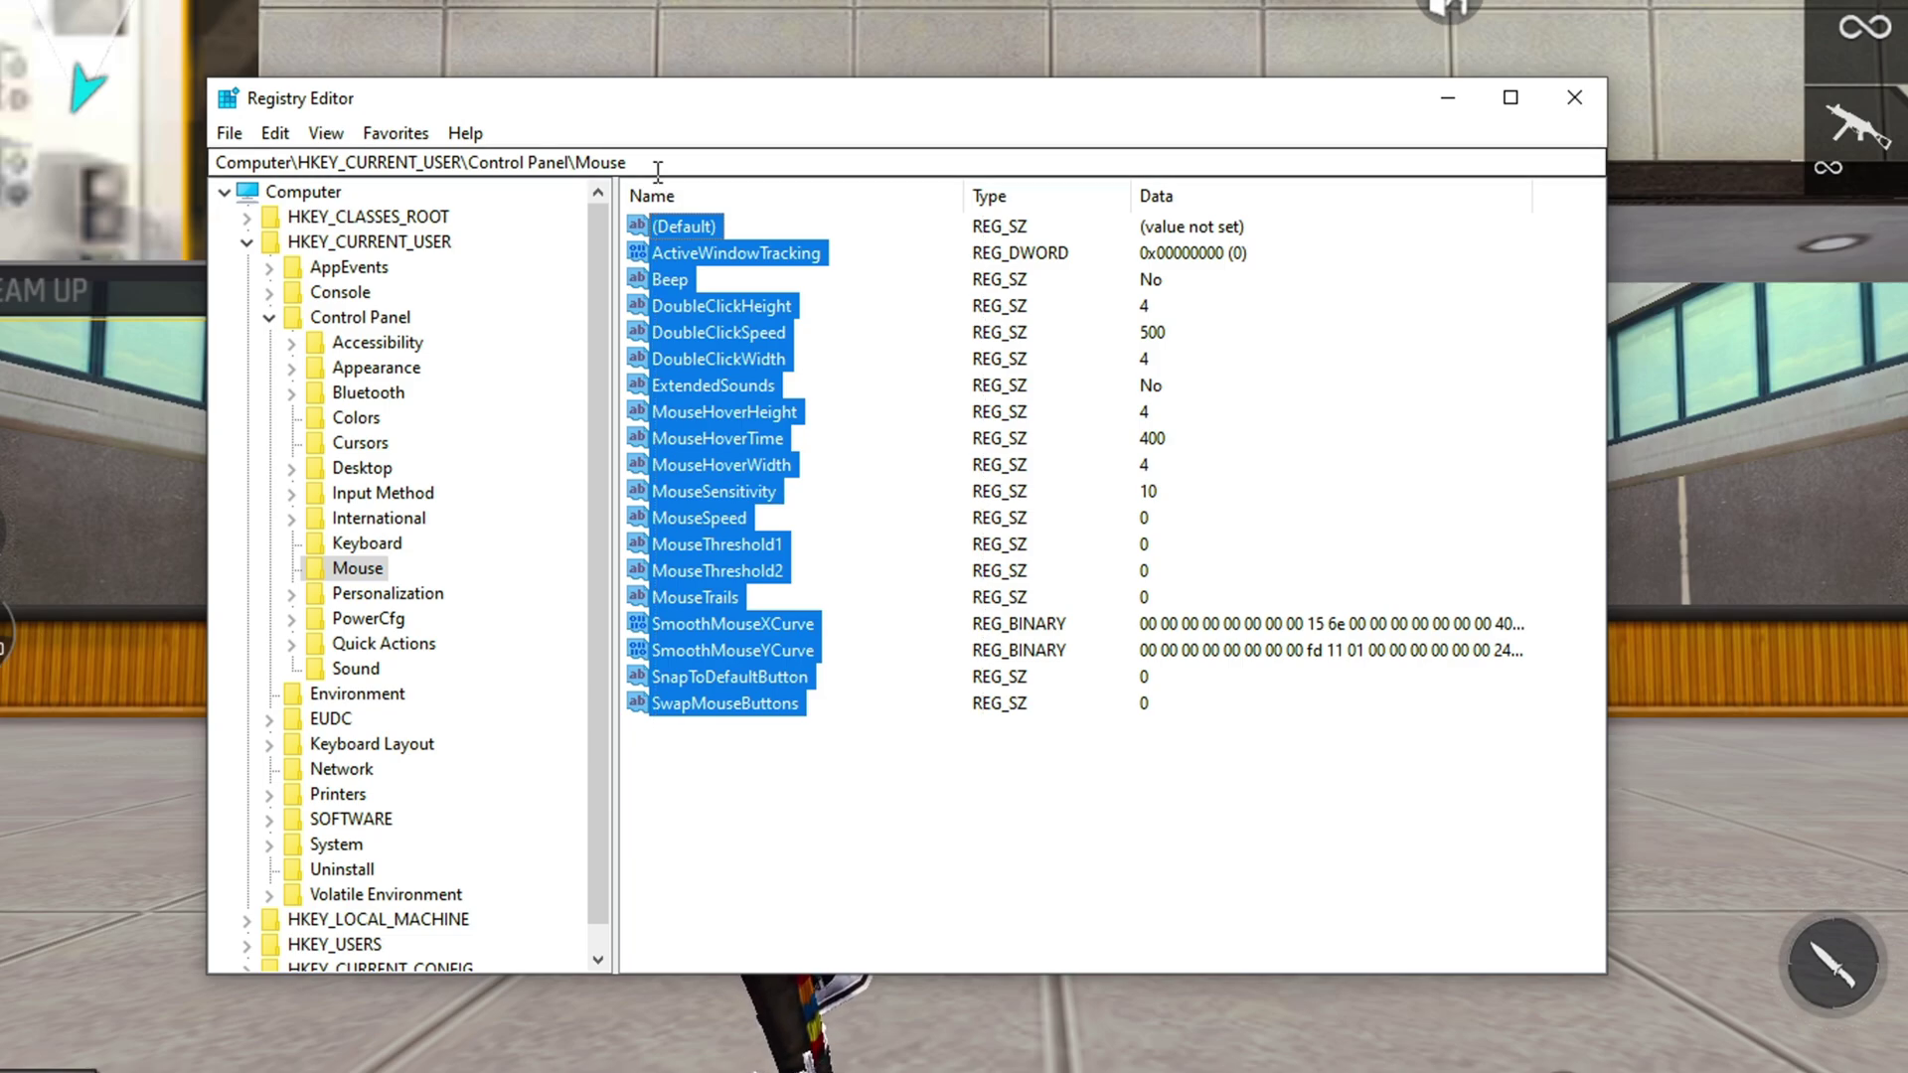
pyautogui.click(1448, 97)
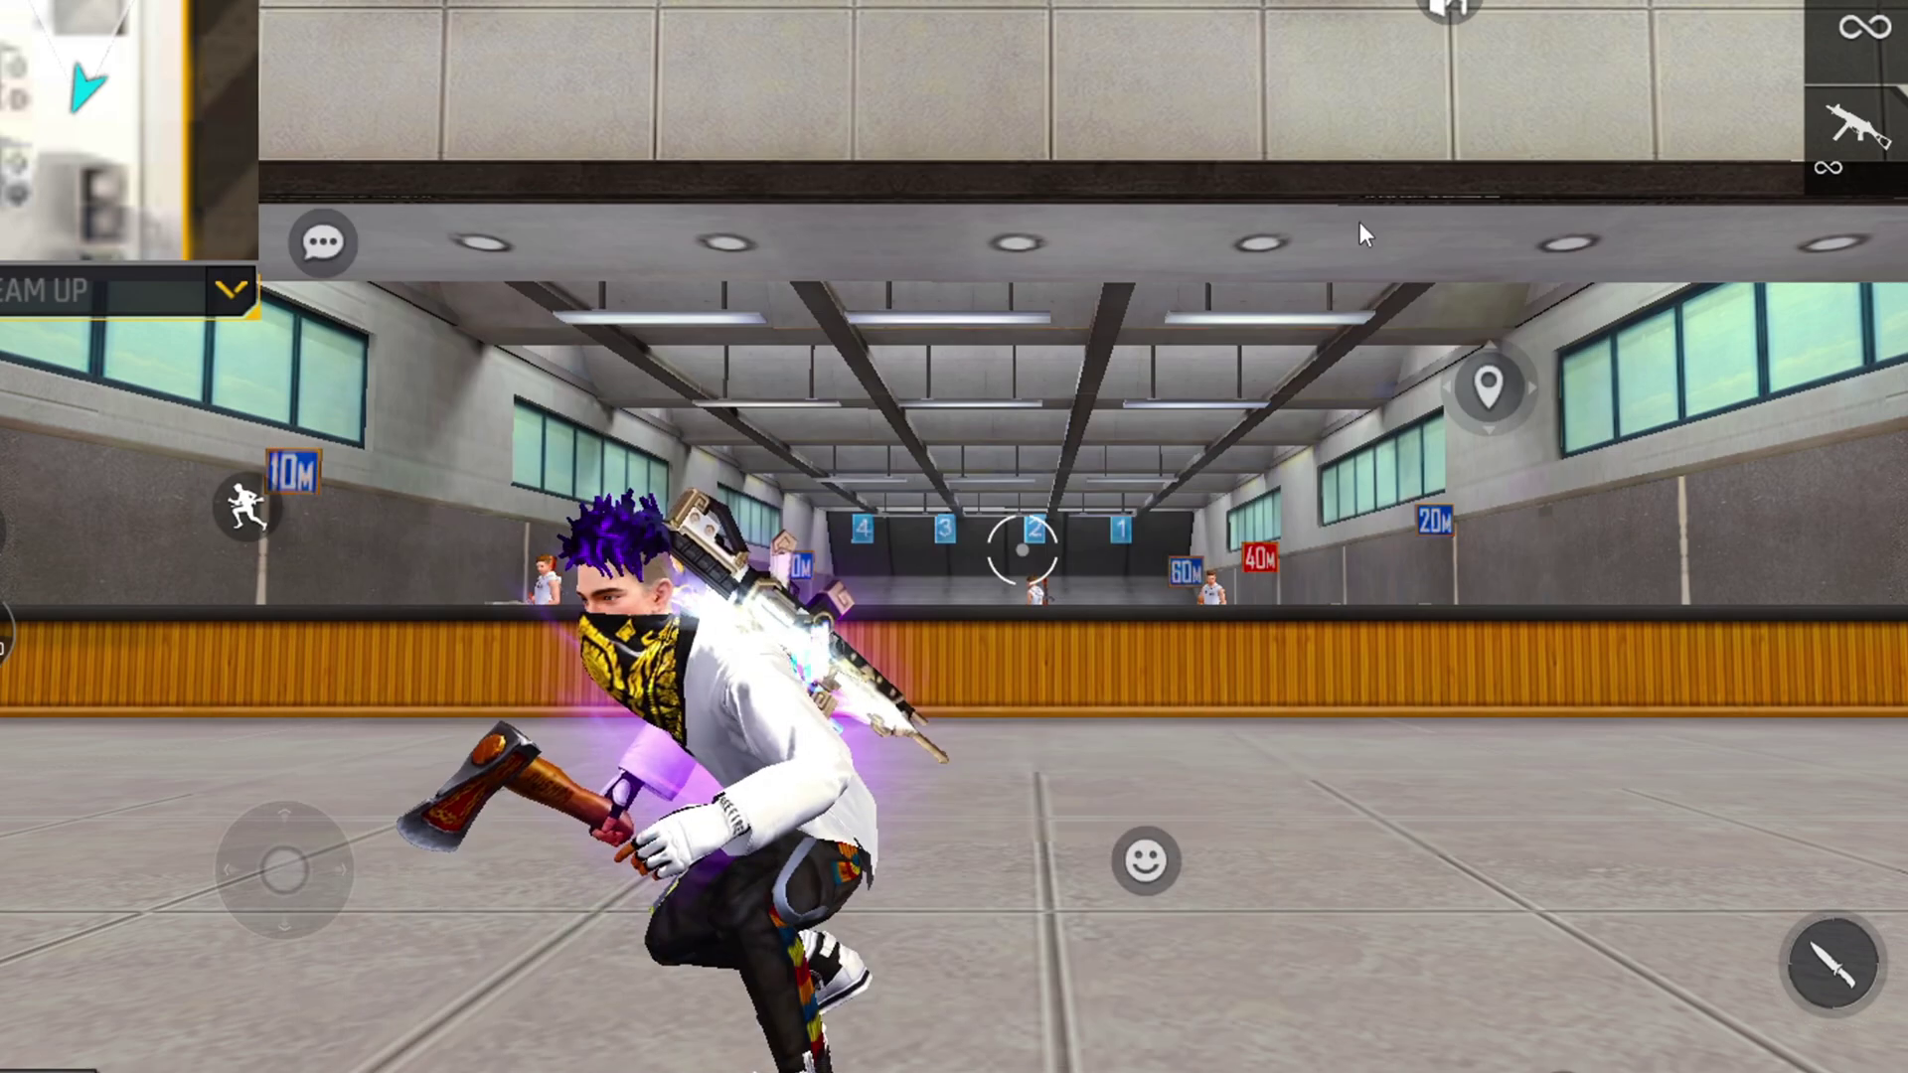
# Switch to Chrome and open the post "The Truth Behind Apelapato: MSI 5.9 Secrets Exposed" on mrbluestacks.xyz.
pyautogui.click(418, 1059)
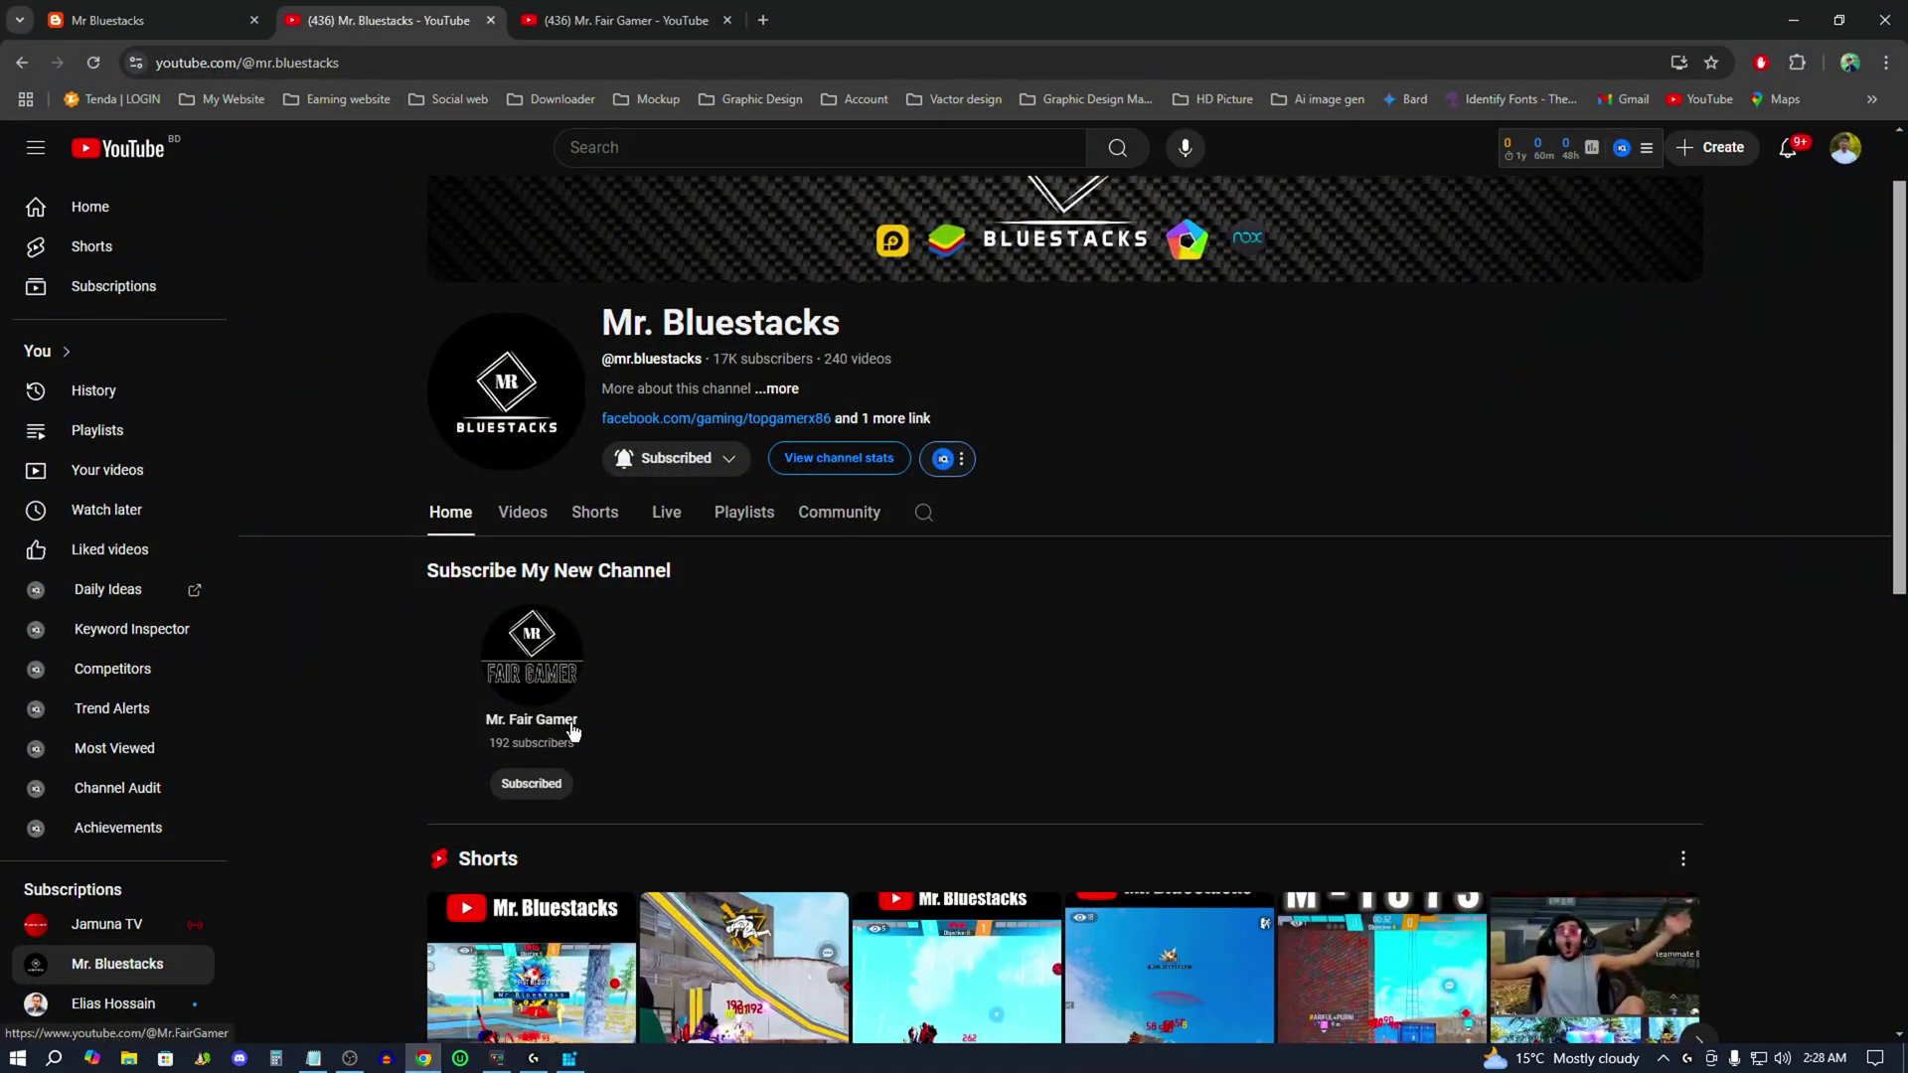
pyautogui.click(118, 10)
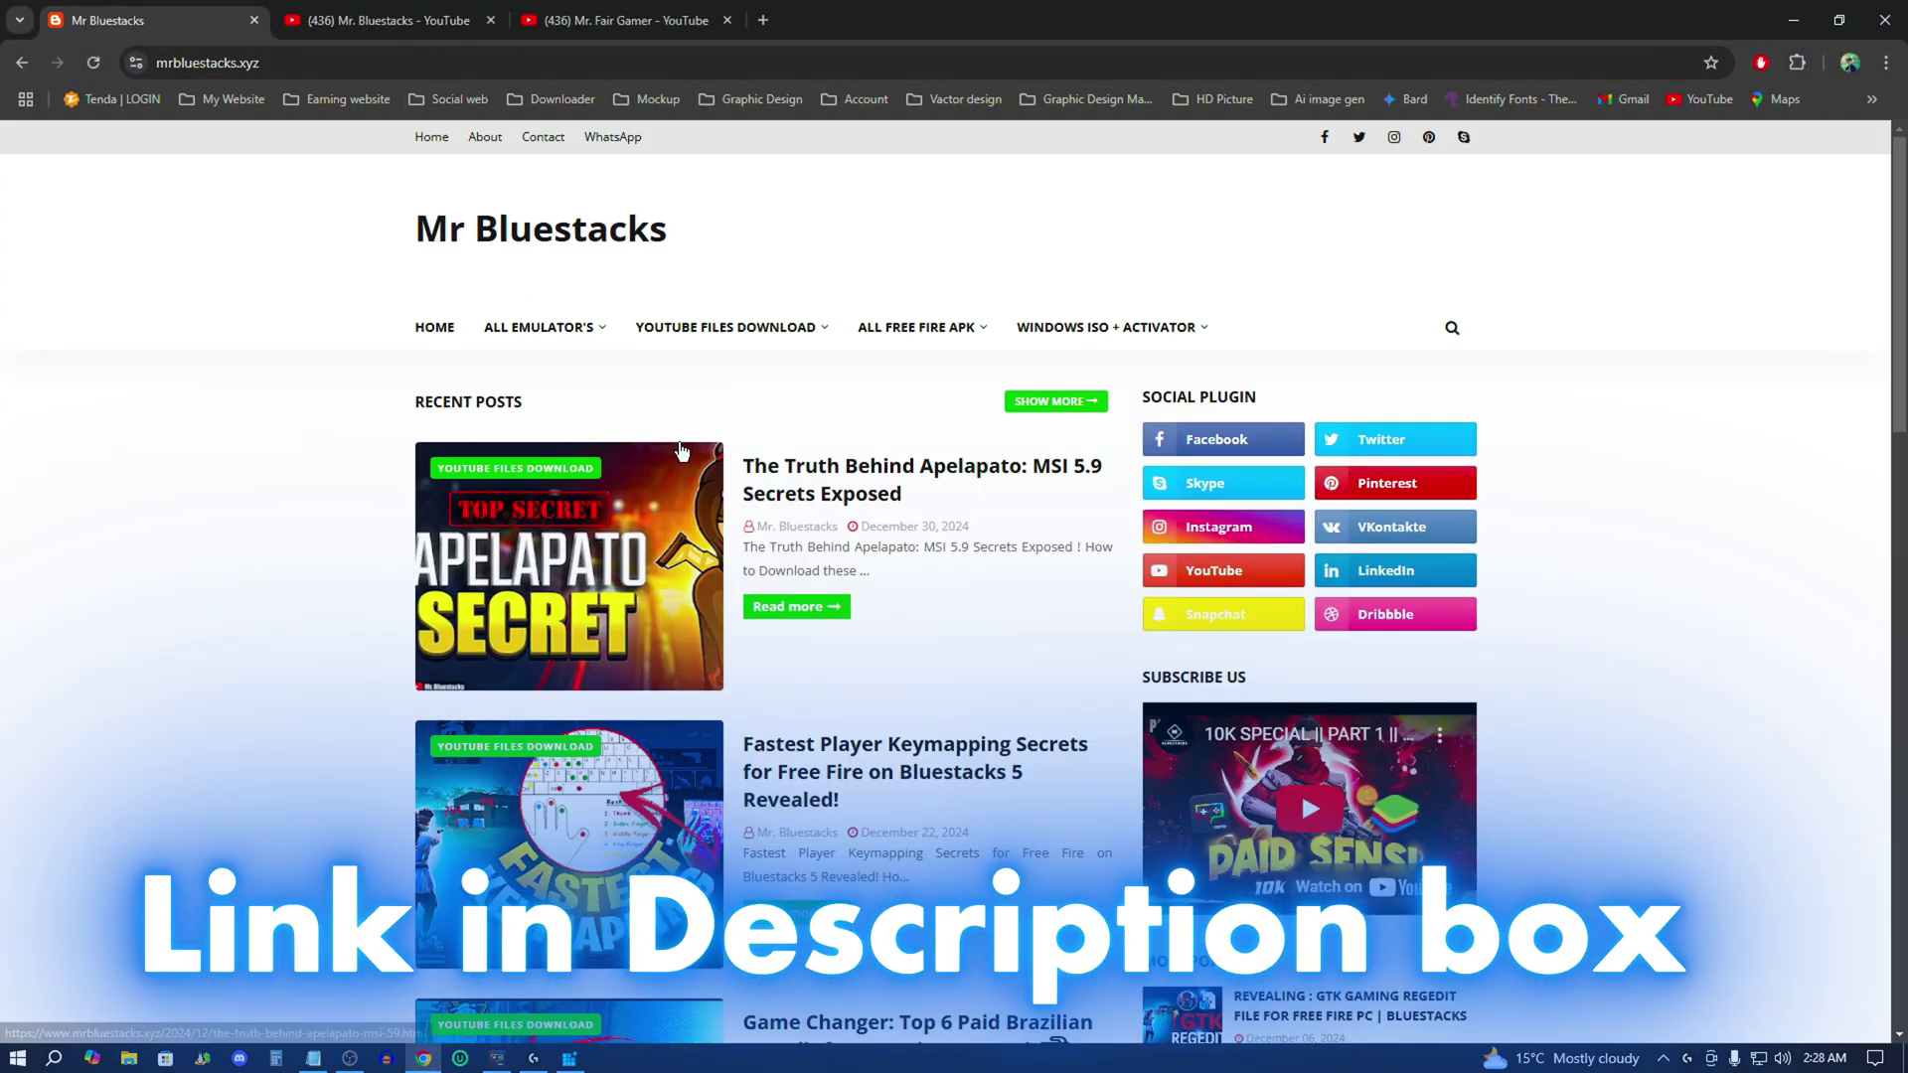
pyautogui.scroll(-2, 316, 487)
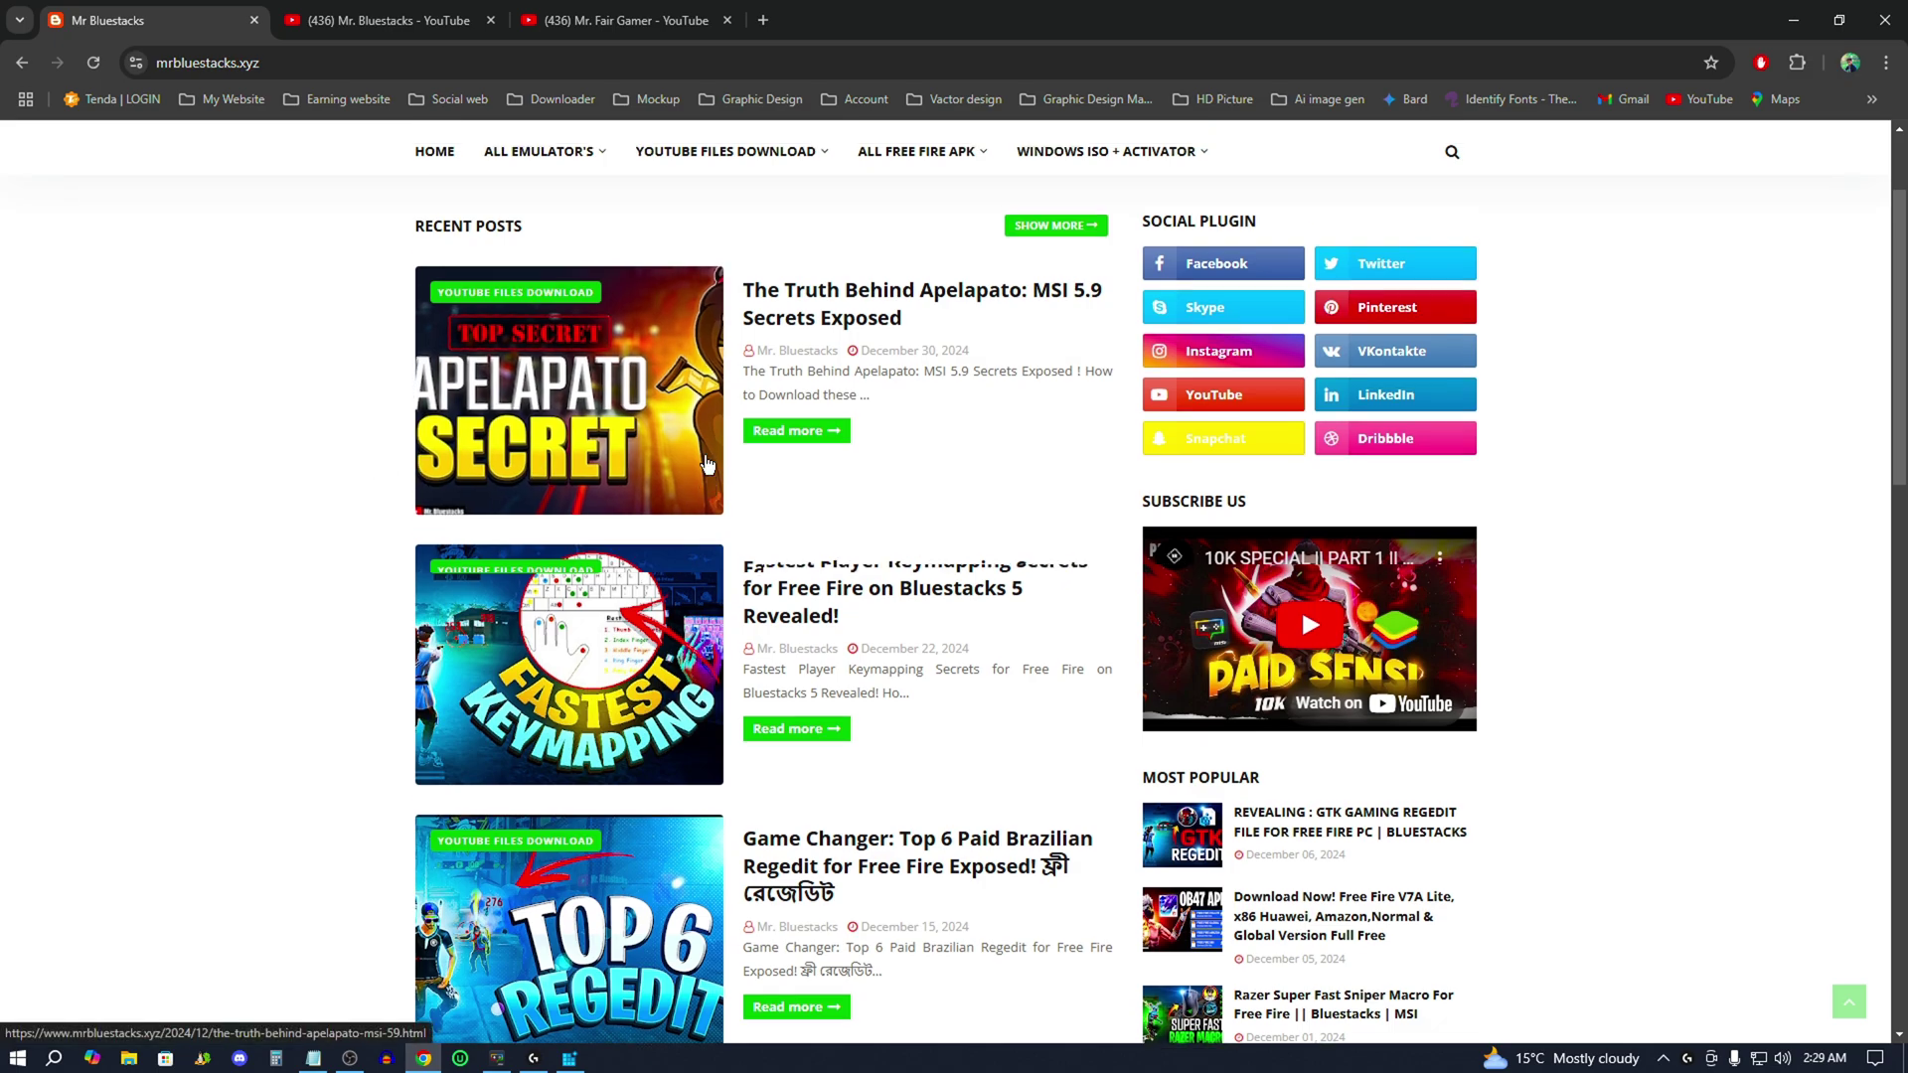
pyautogui.scroll(1, 735, 438)
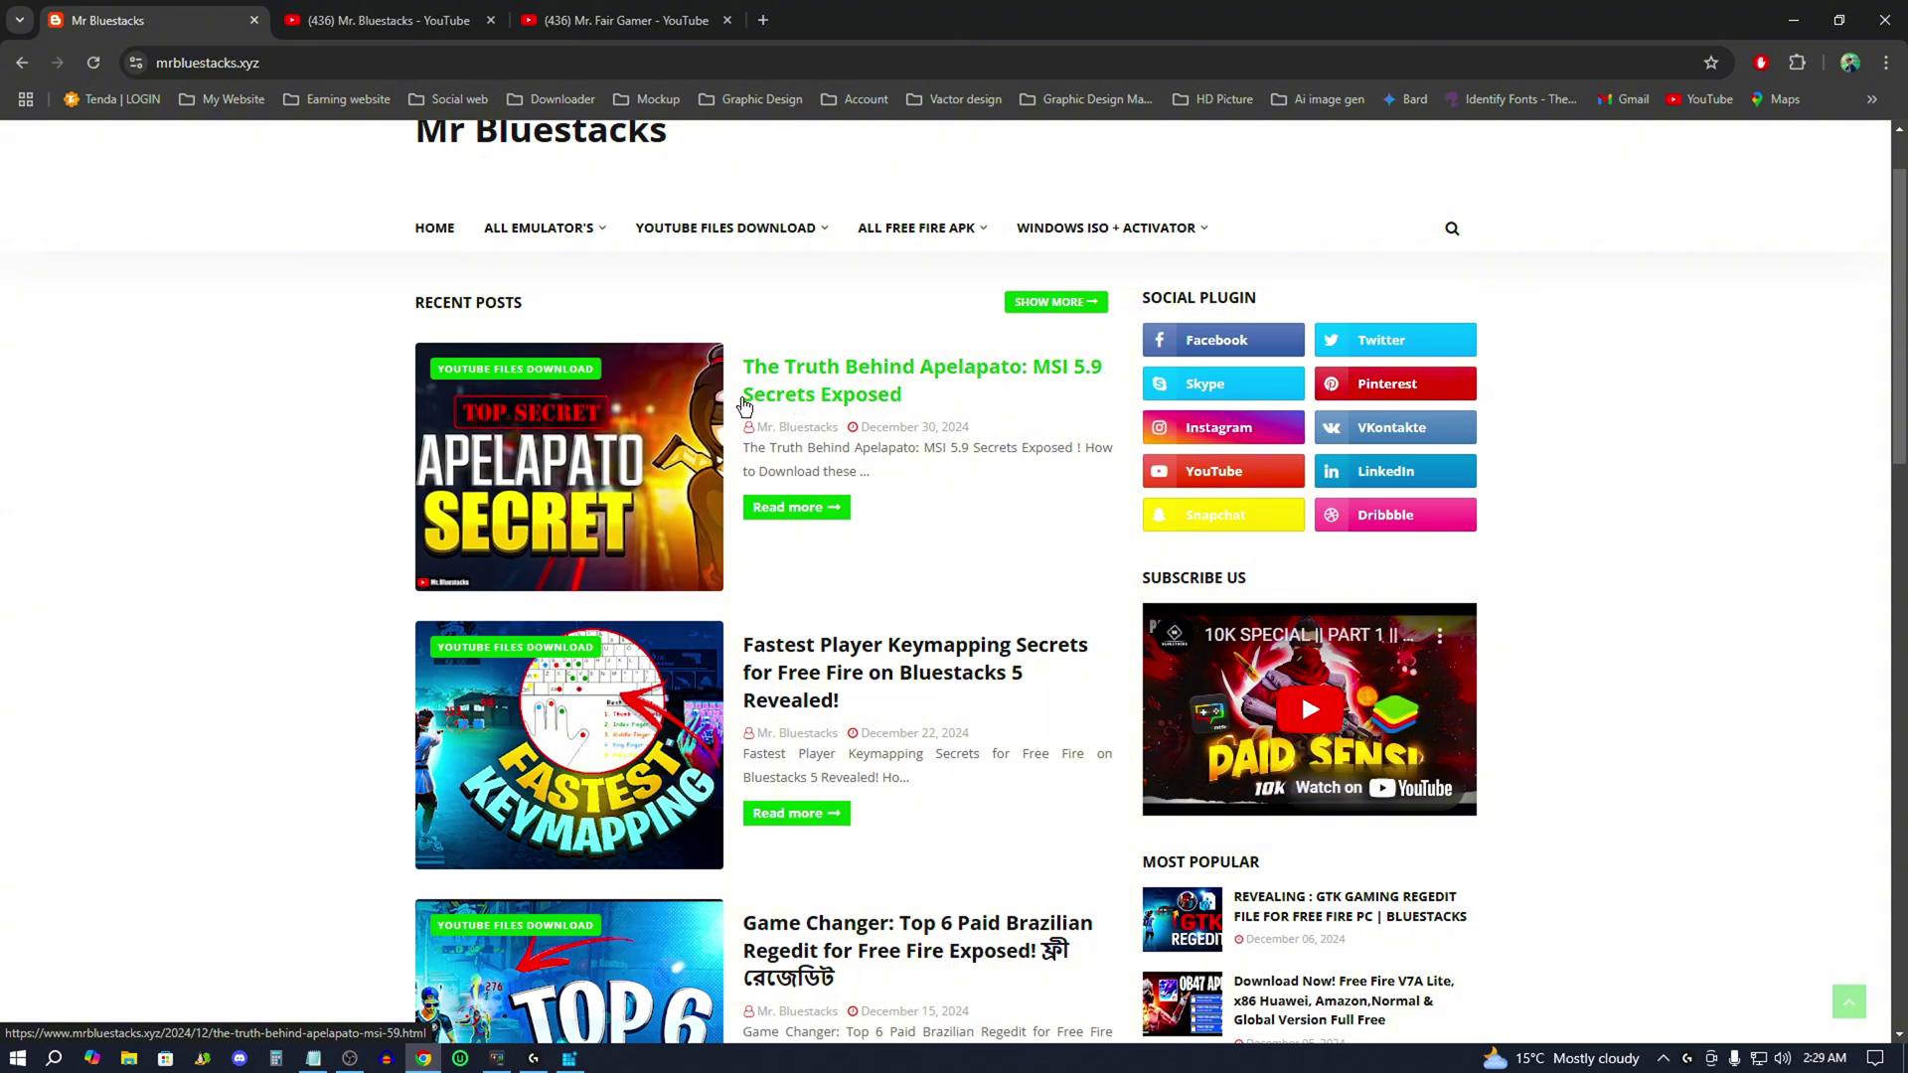
pyautogui.scroll(1, 813, 505)
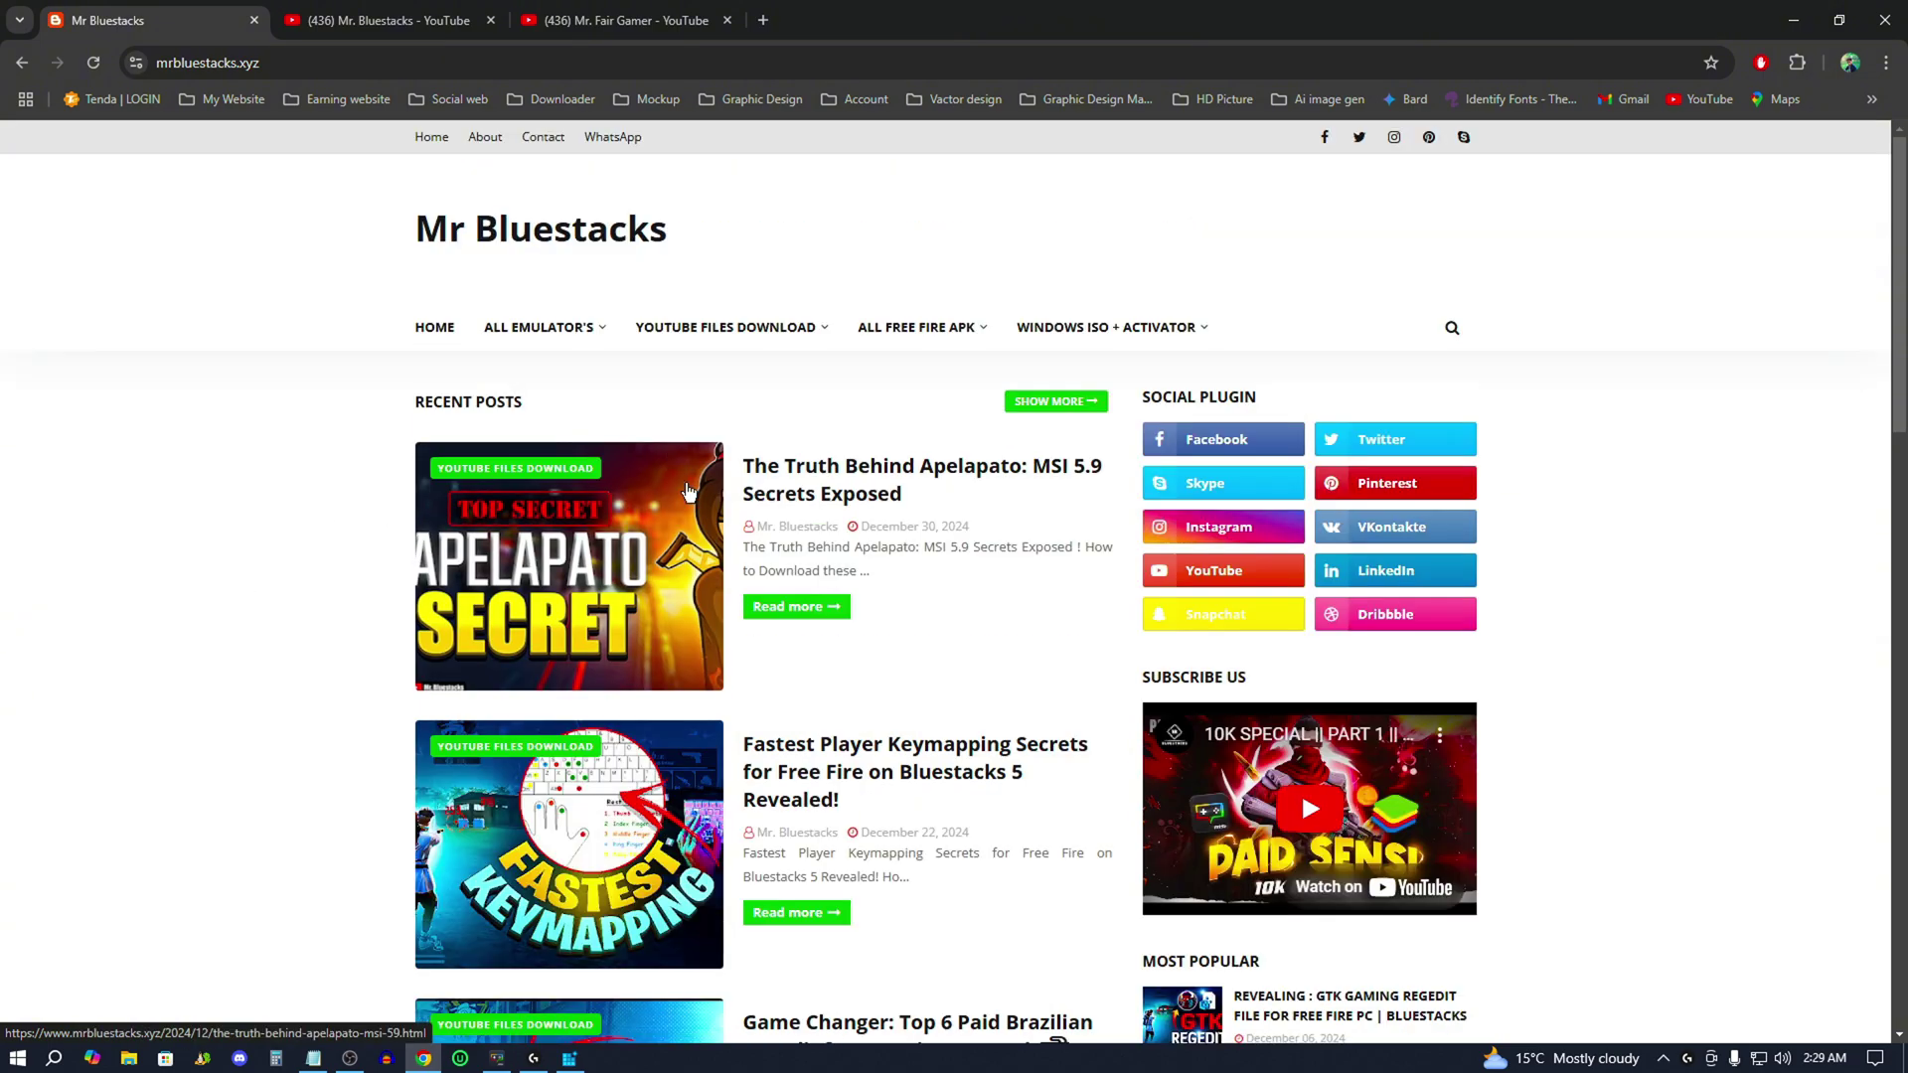
pyautogui.click(813, 505)
# Examine the post's download entries for Apelapato Pack, My Regedit, GTK Gaming Regedit and Brazil Regedit.
pyautogui.scroll(-7, 732, 490)
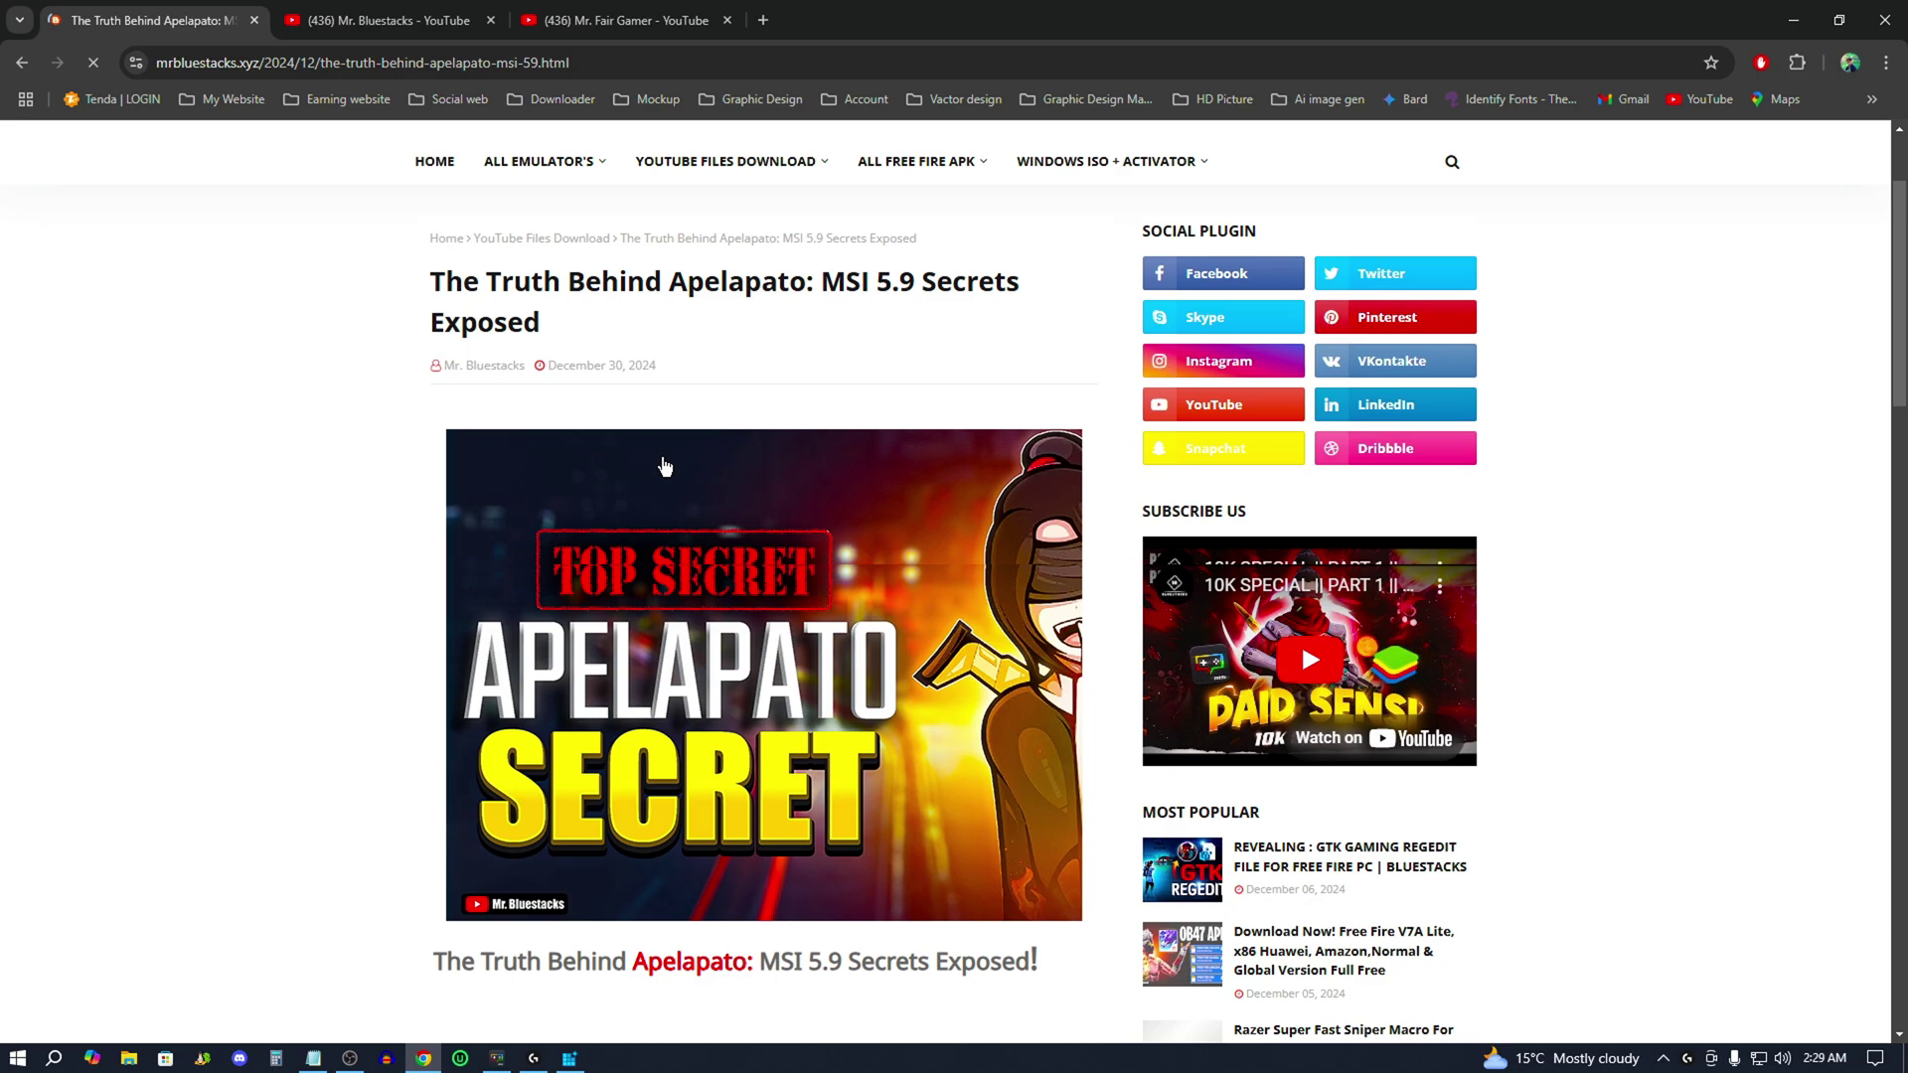
pyautogui.scroll(-2, 681, 477)
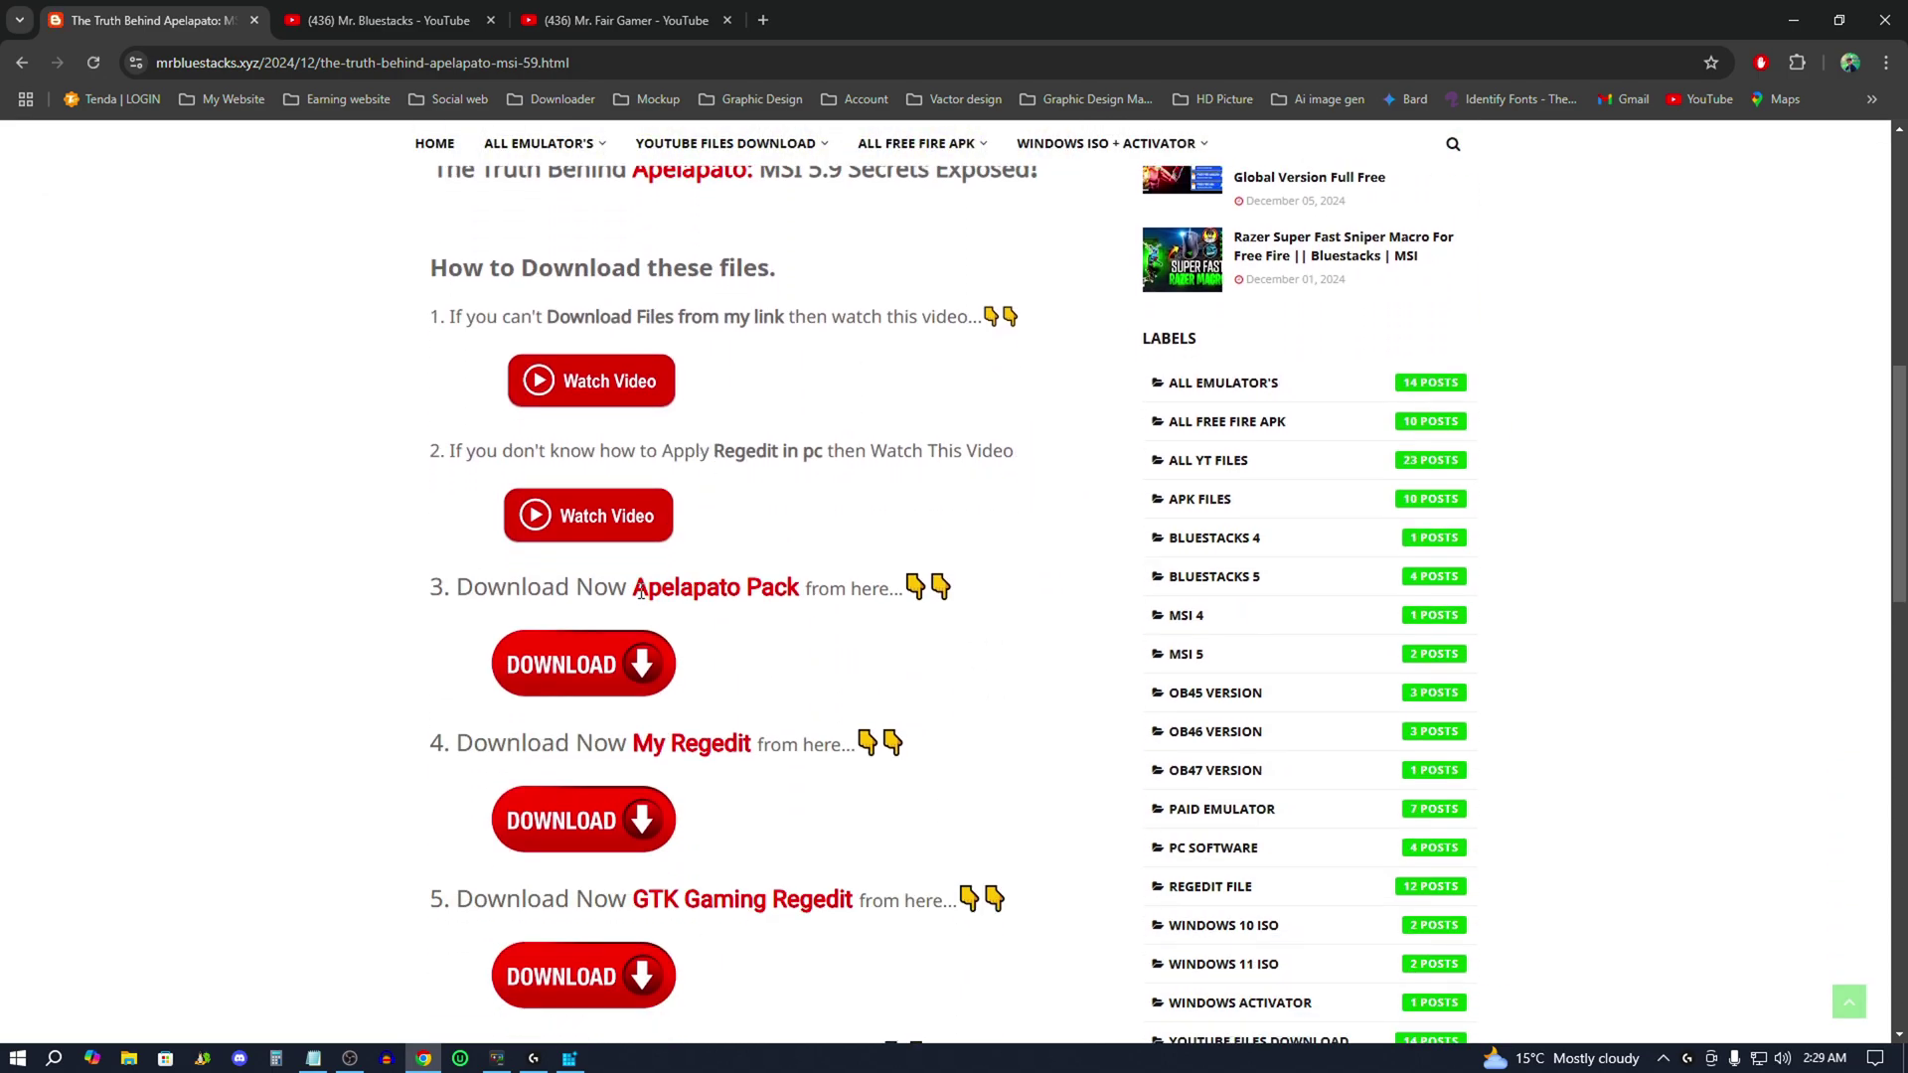
pyautogui.moveTo(641, 592); pyautogui.dragTo(781, 588)
pyautogui.scroll(-1, 745, 602)
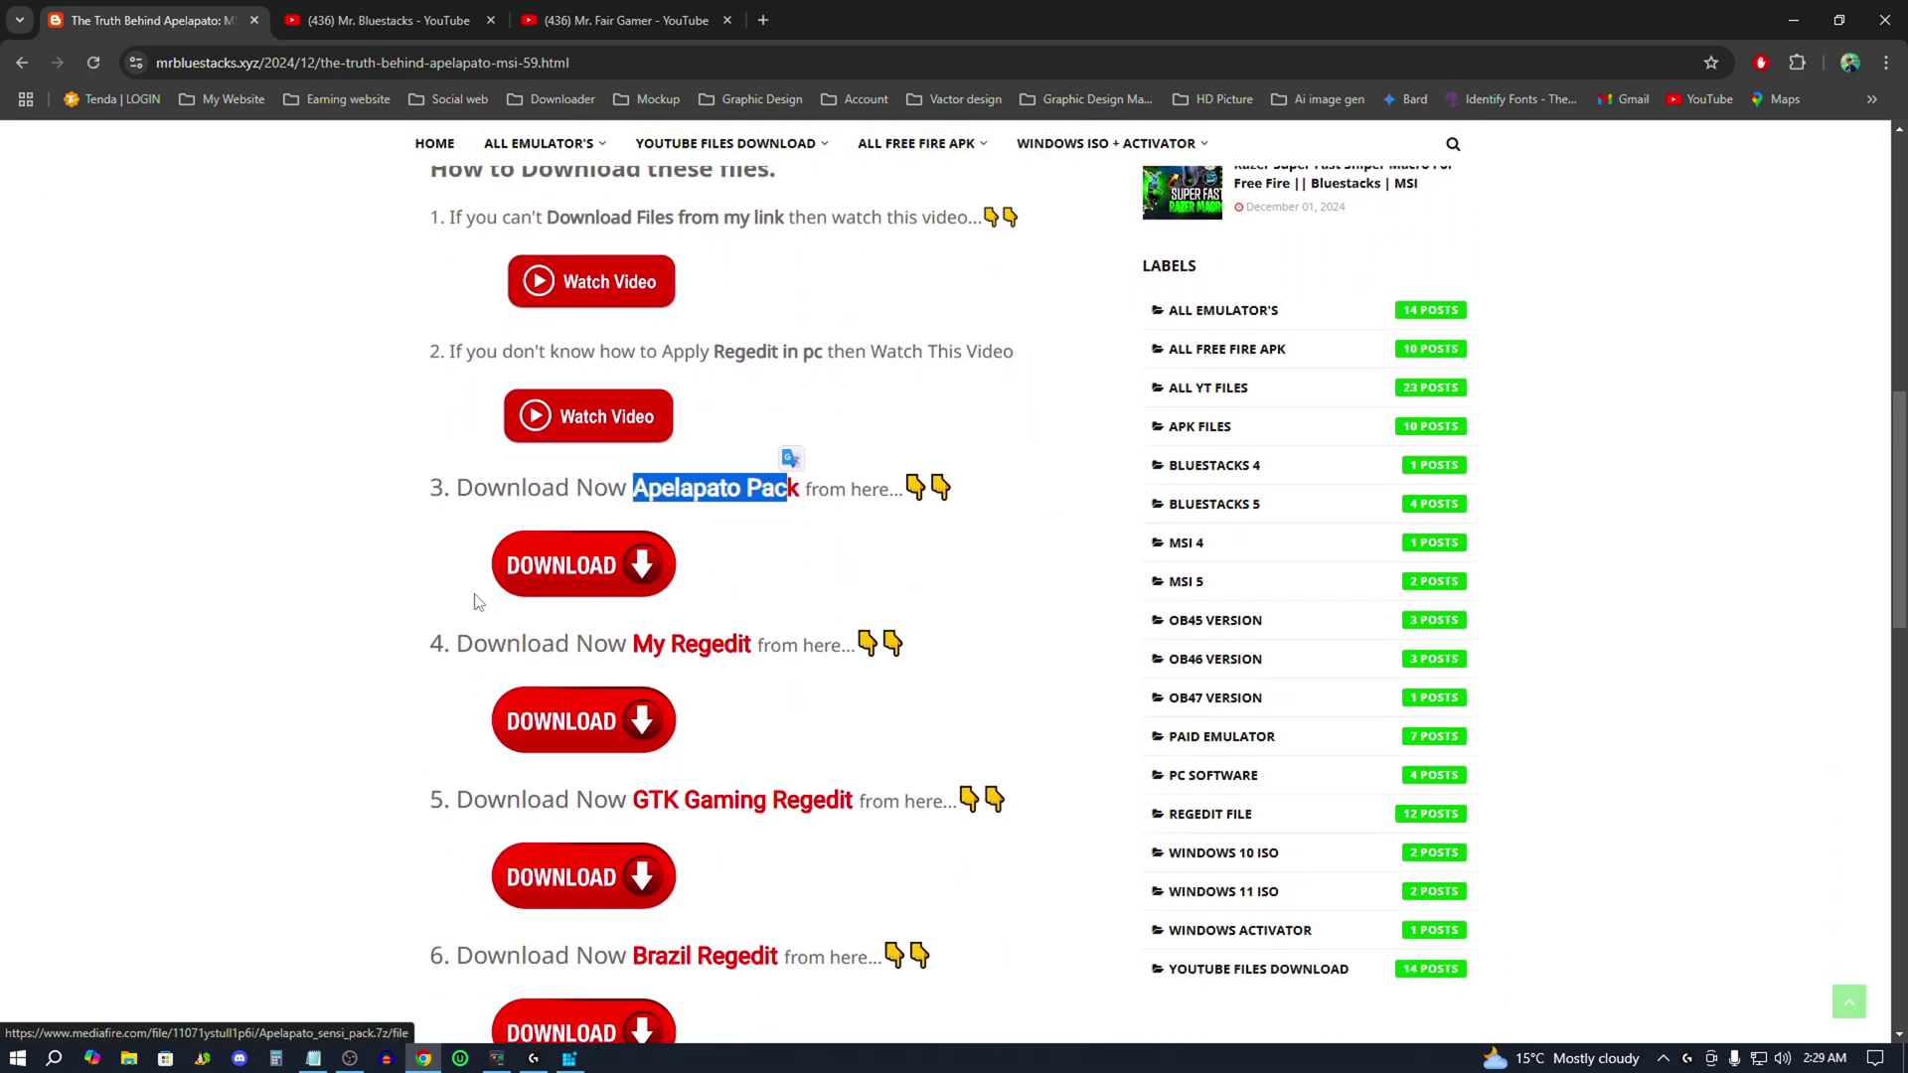
pyautogui.doubleClick(762, 580)
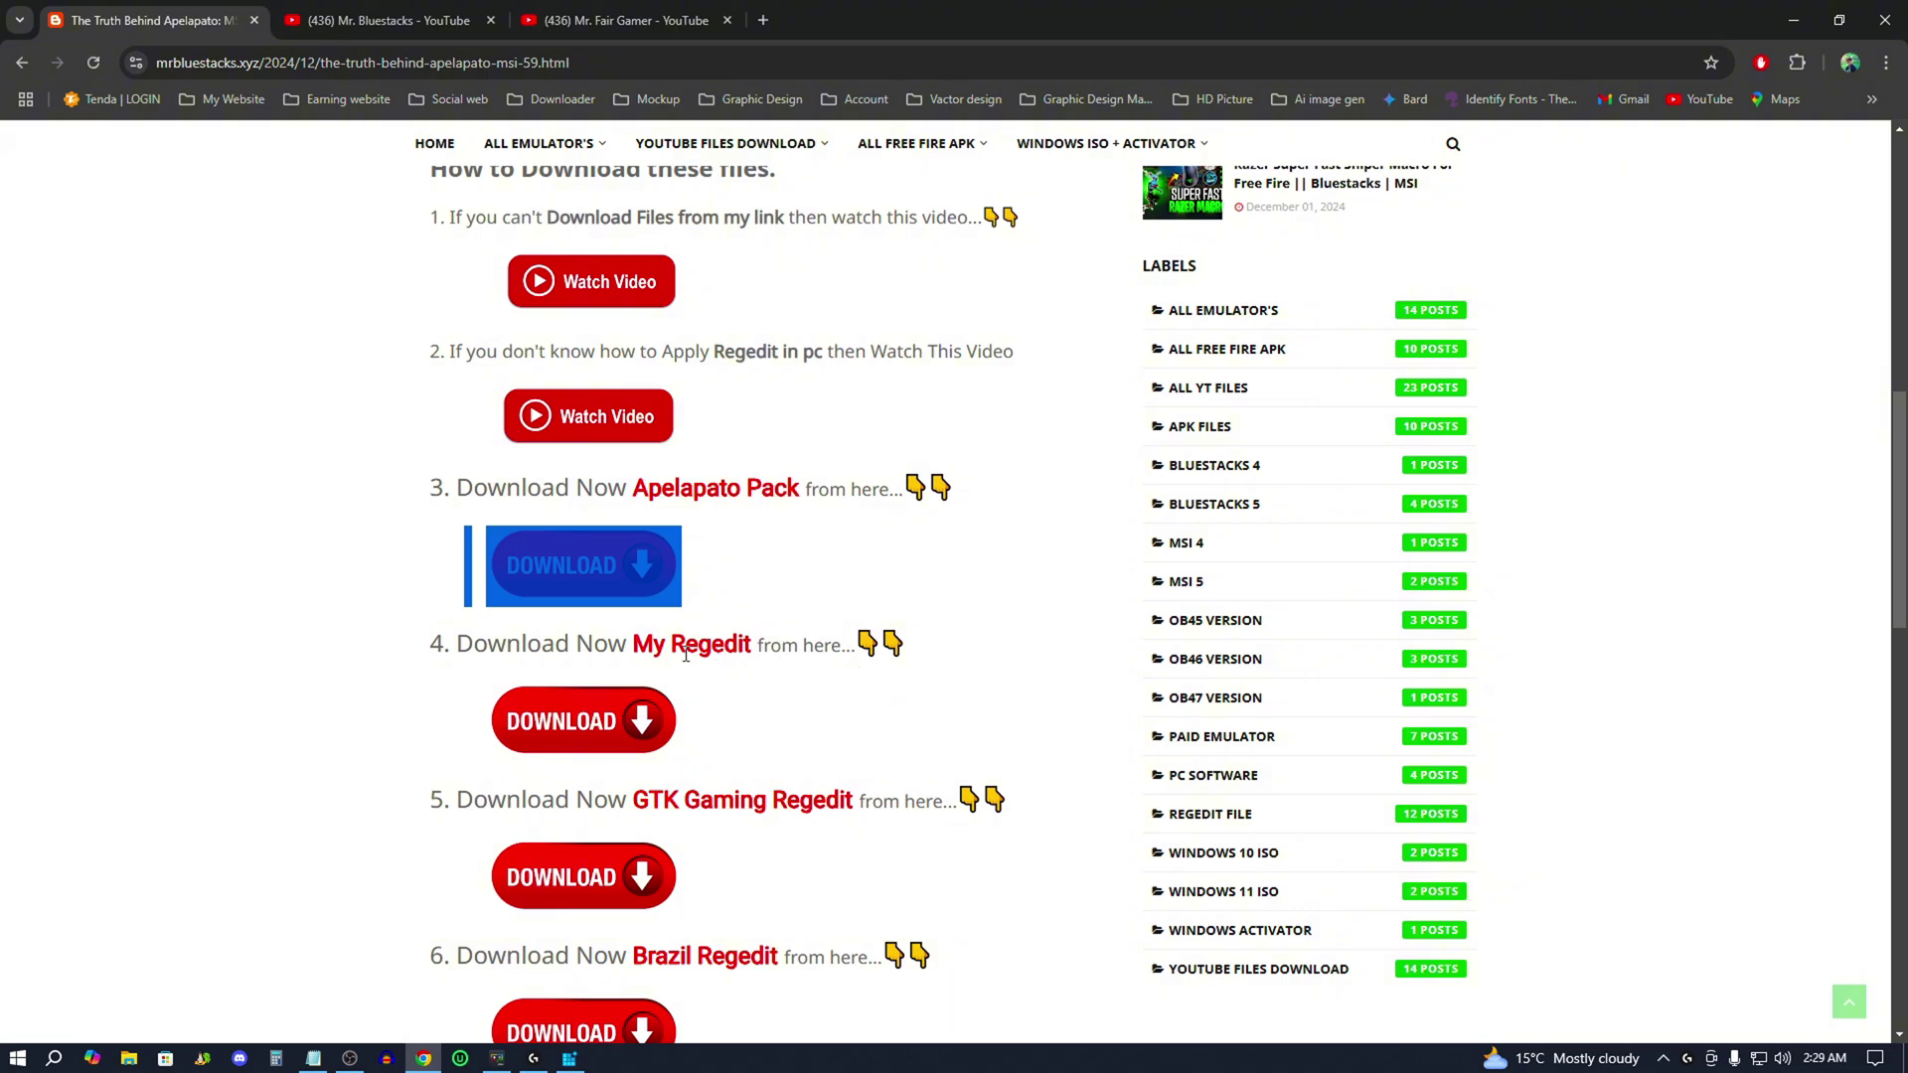
pyautogui.moveTo(640, 656); pyautogui.dragTo(802, 650)
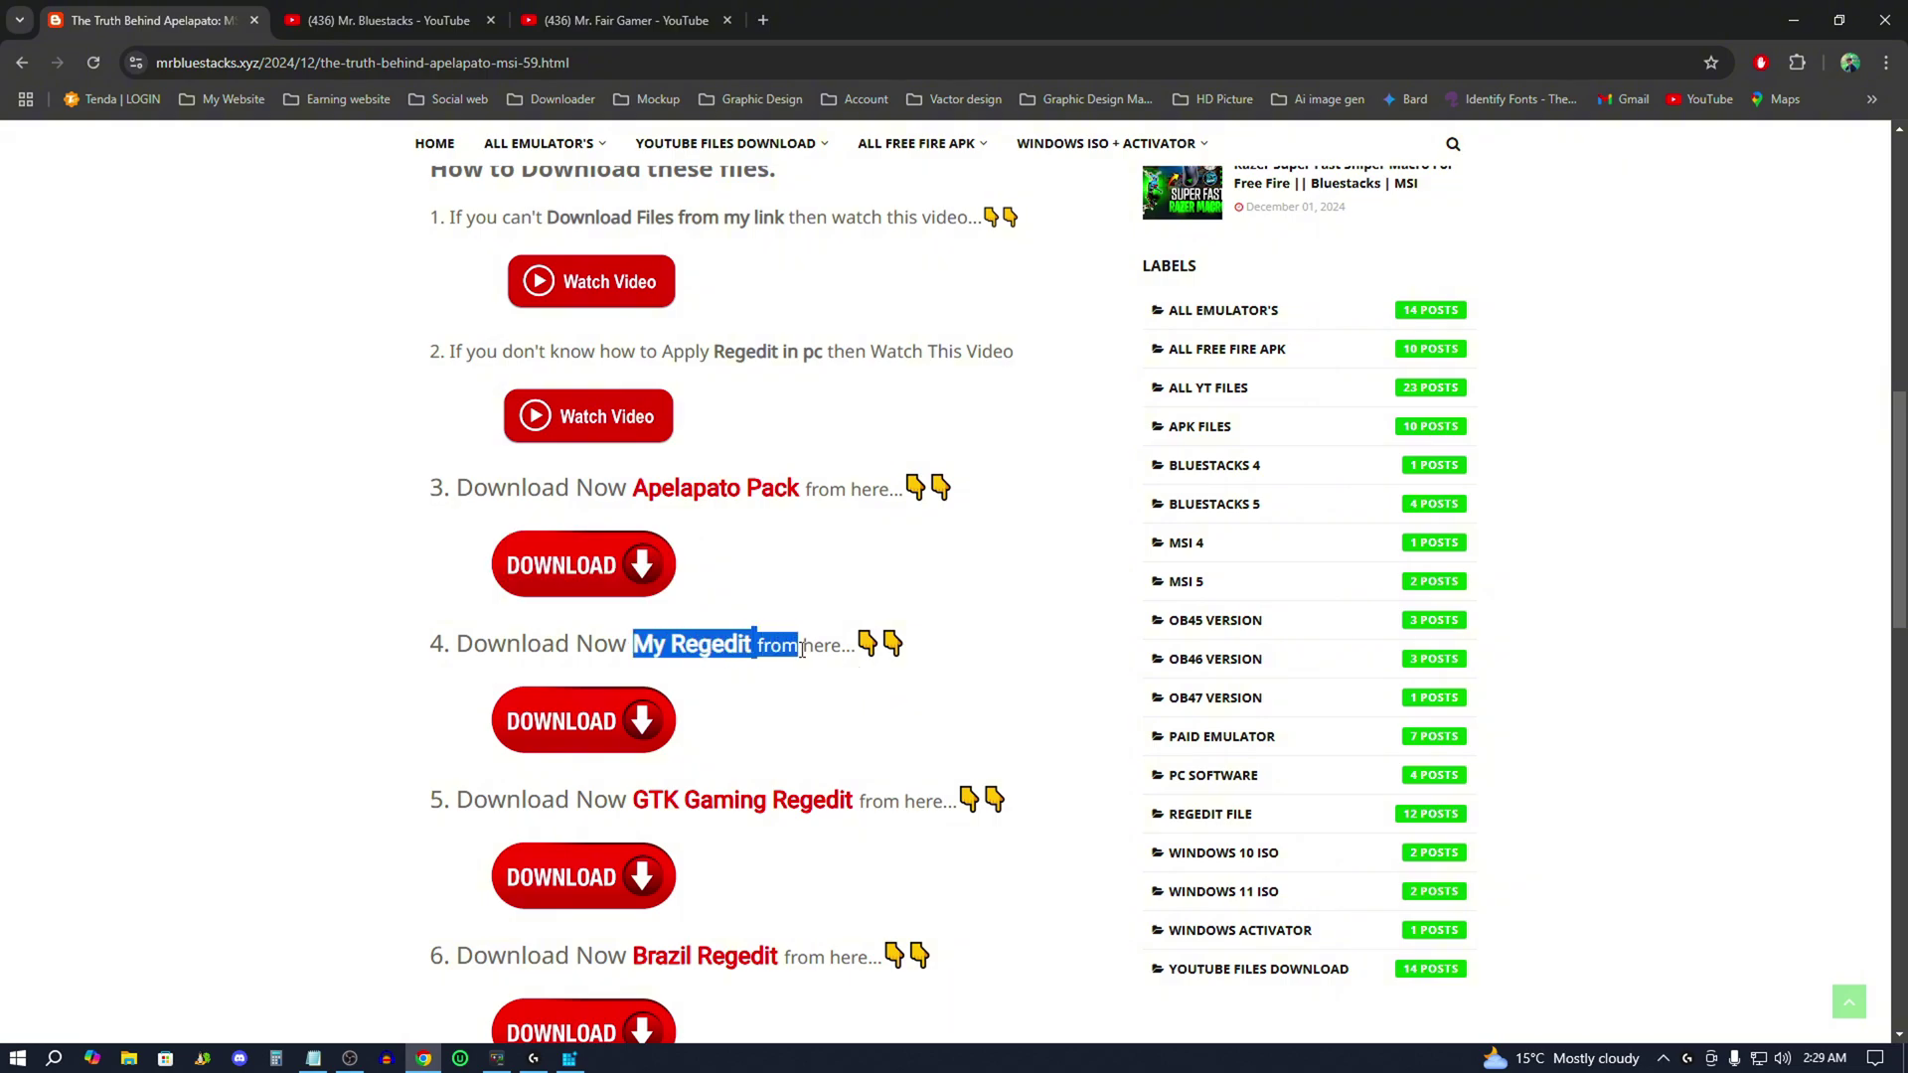
pyautogui.scroll(-2, 640, 730)
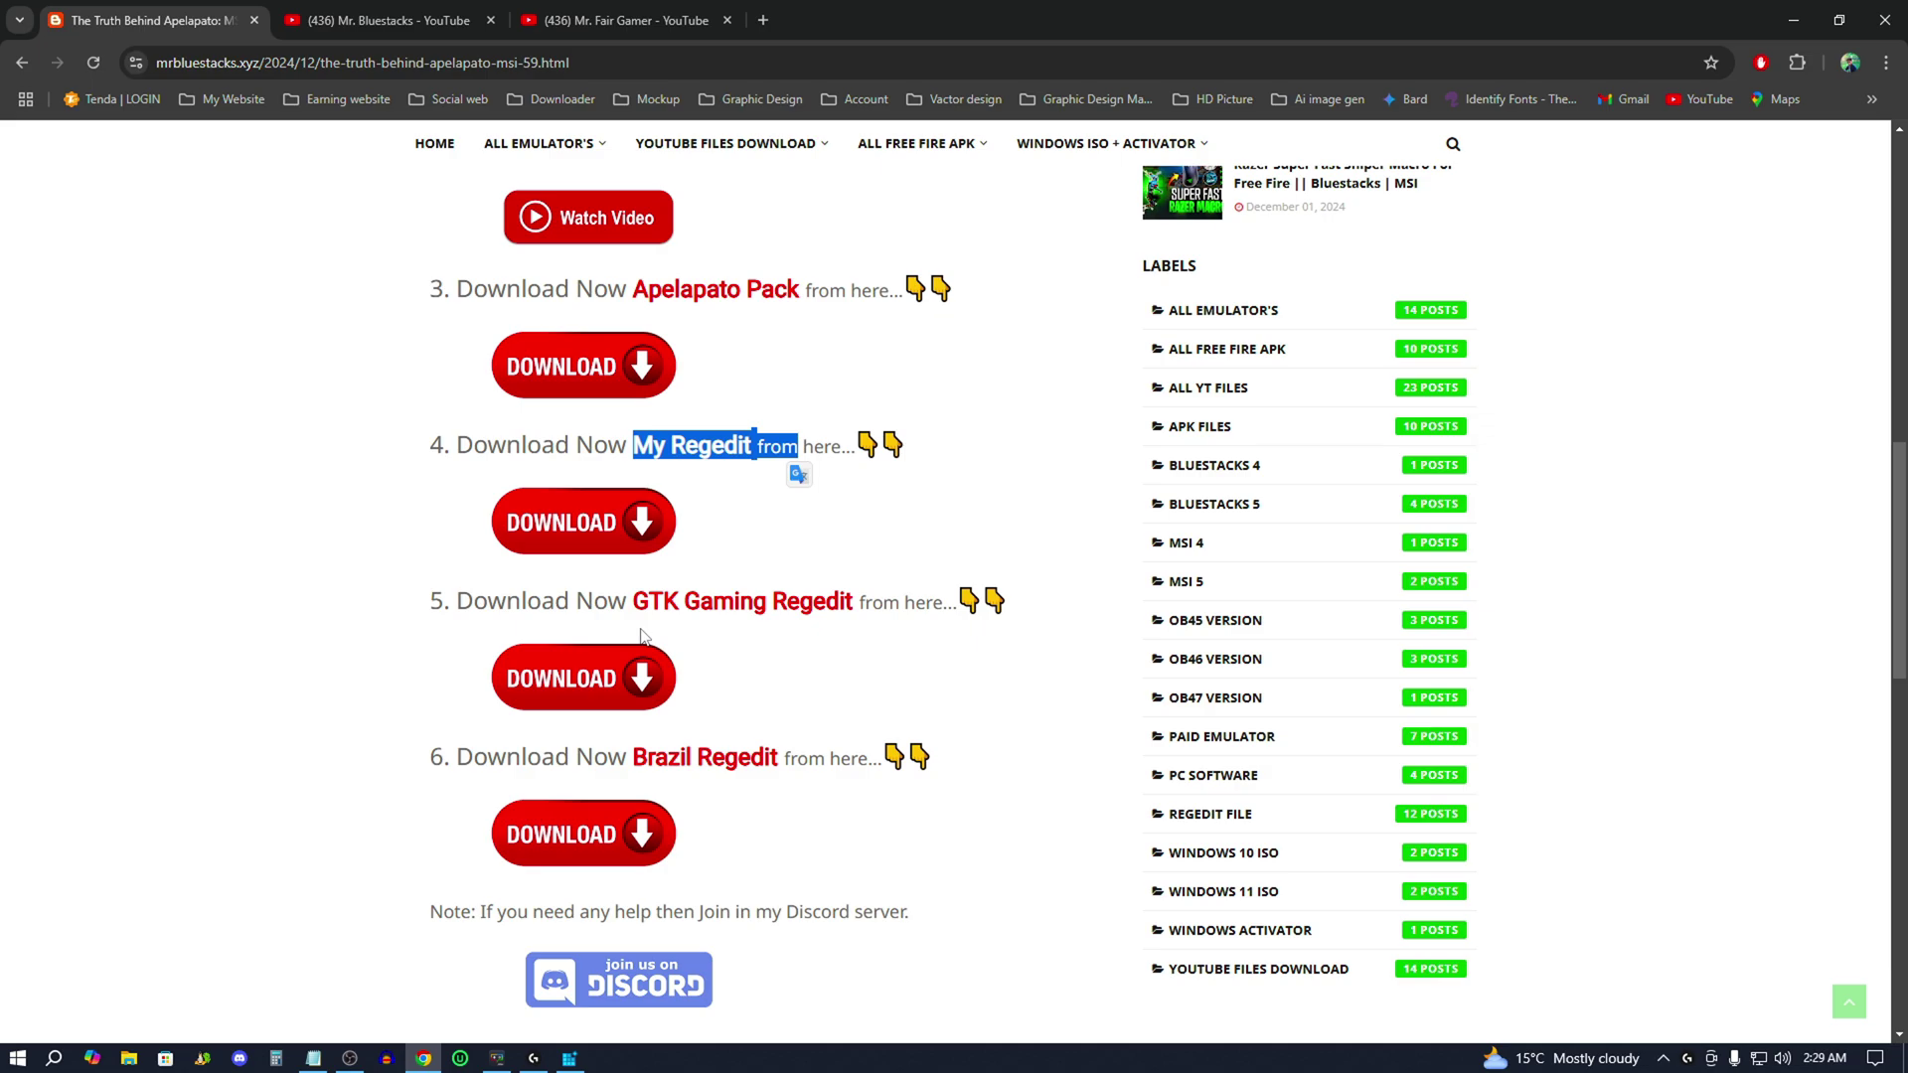
pyautogui.moveTo(643, 603); pyautogui.dragTo(865, 593)
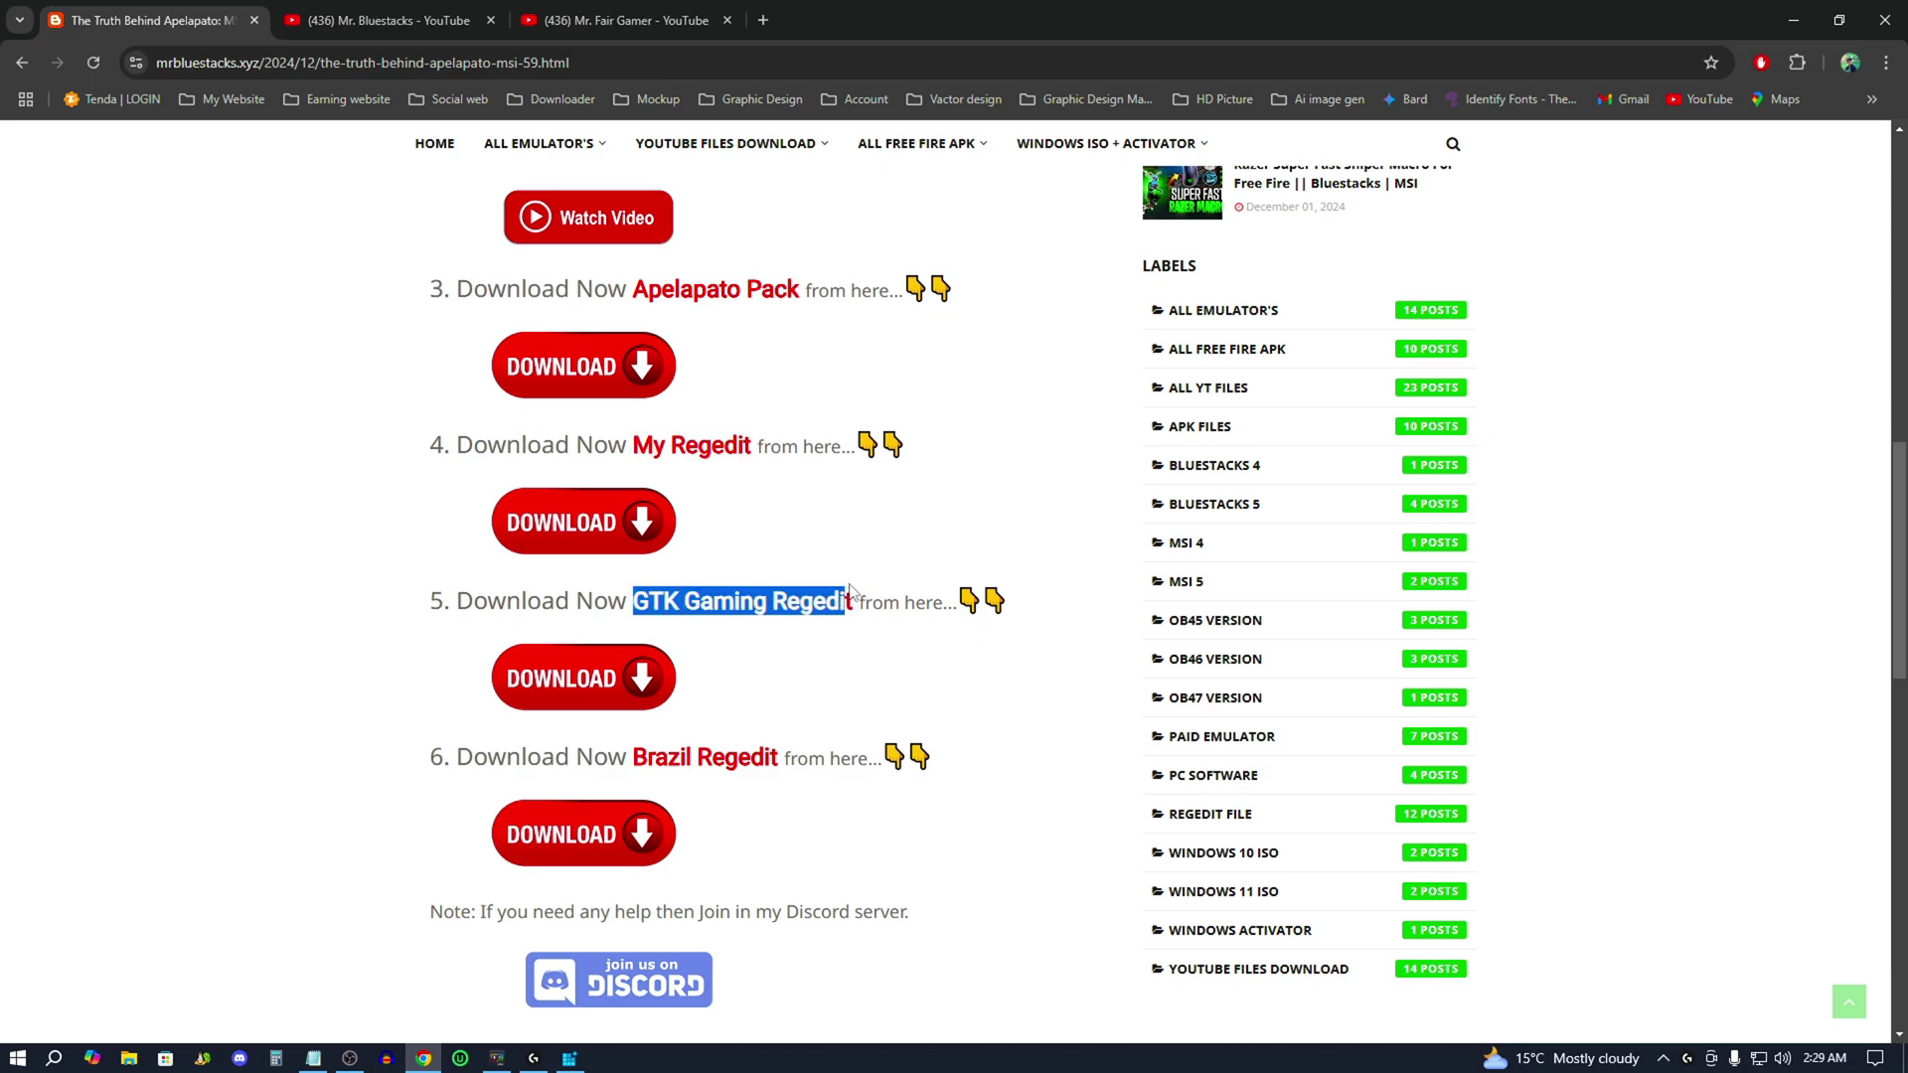
pyautogui.click(853, 610)
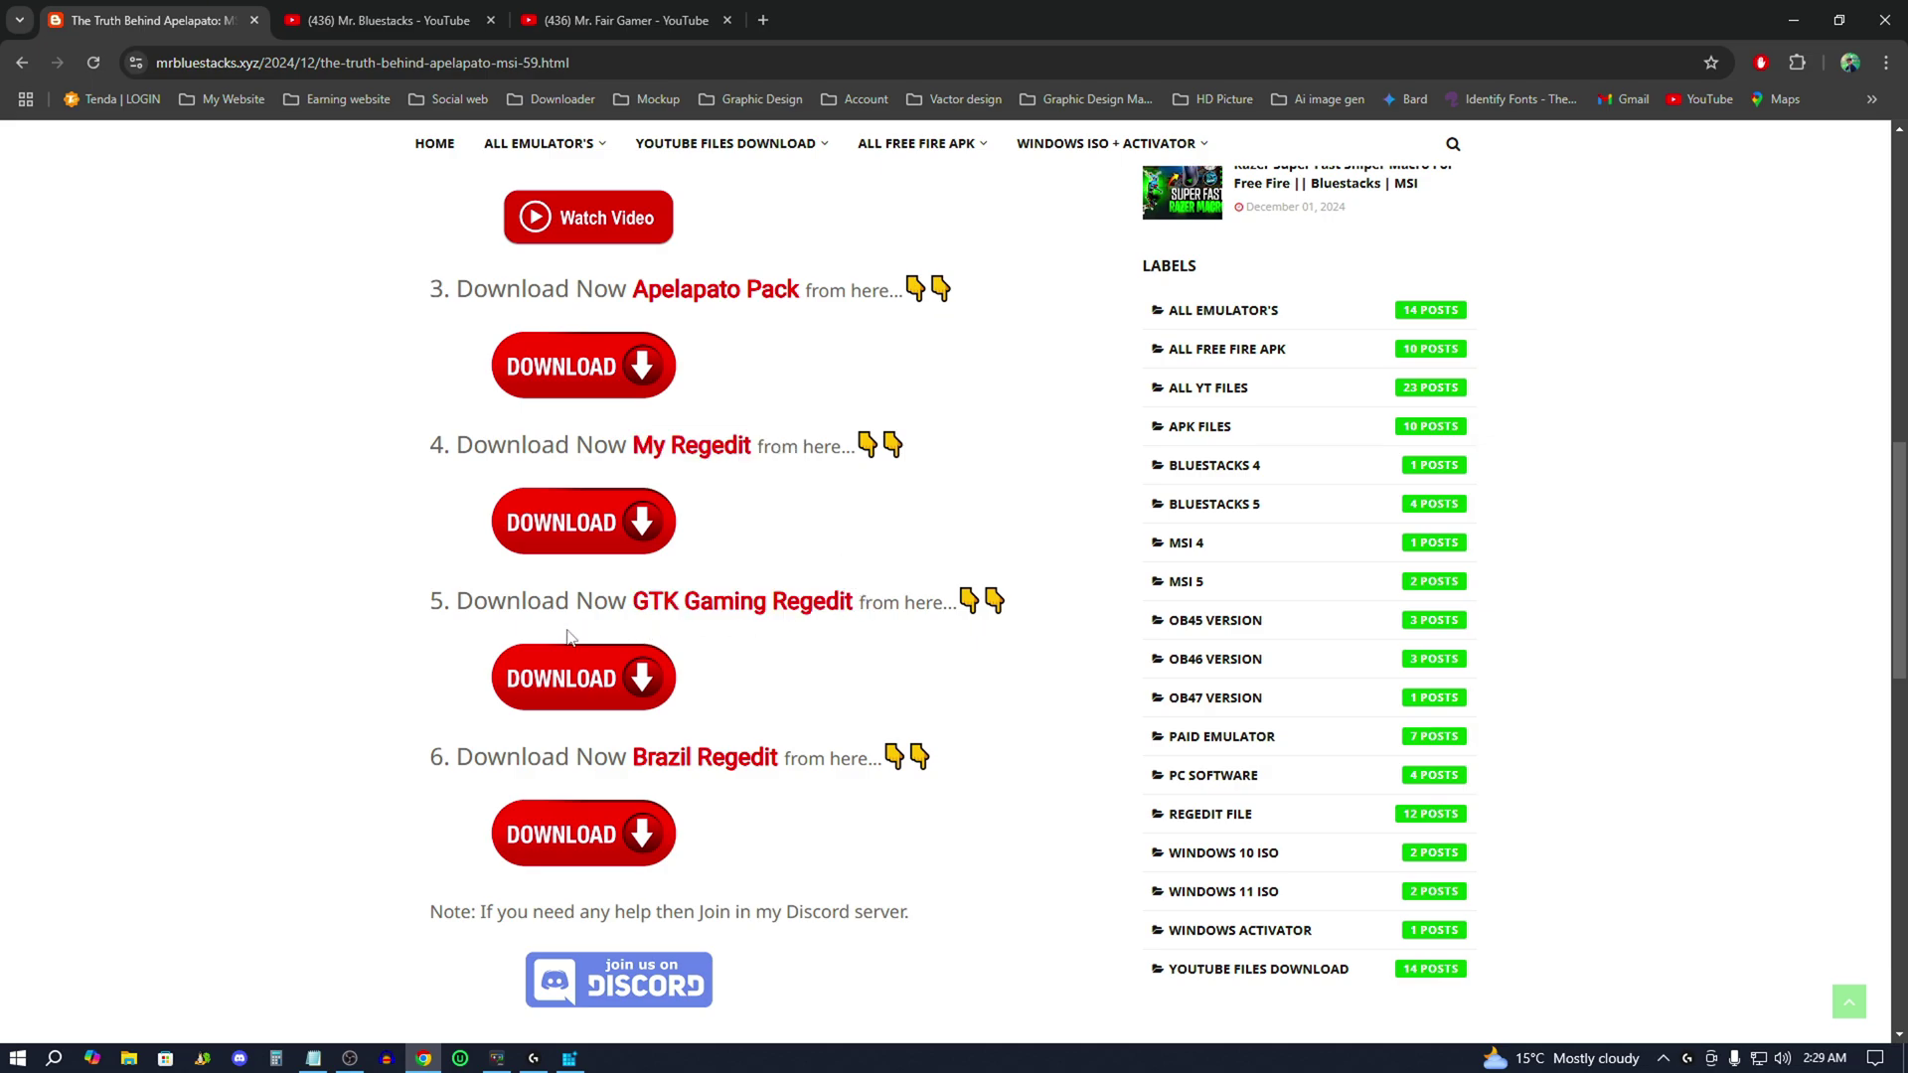
pyautogui.scroll(-1, 651, 634)
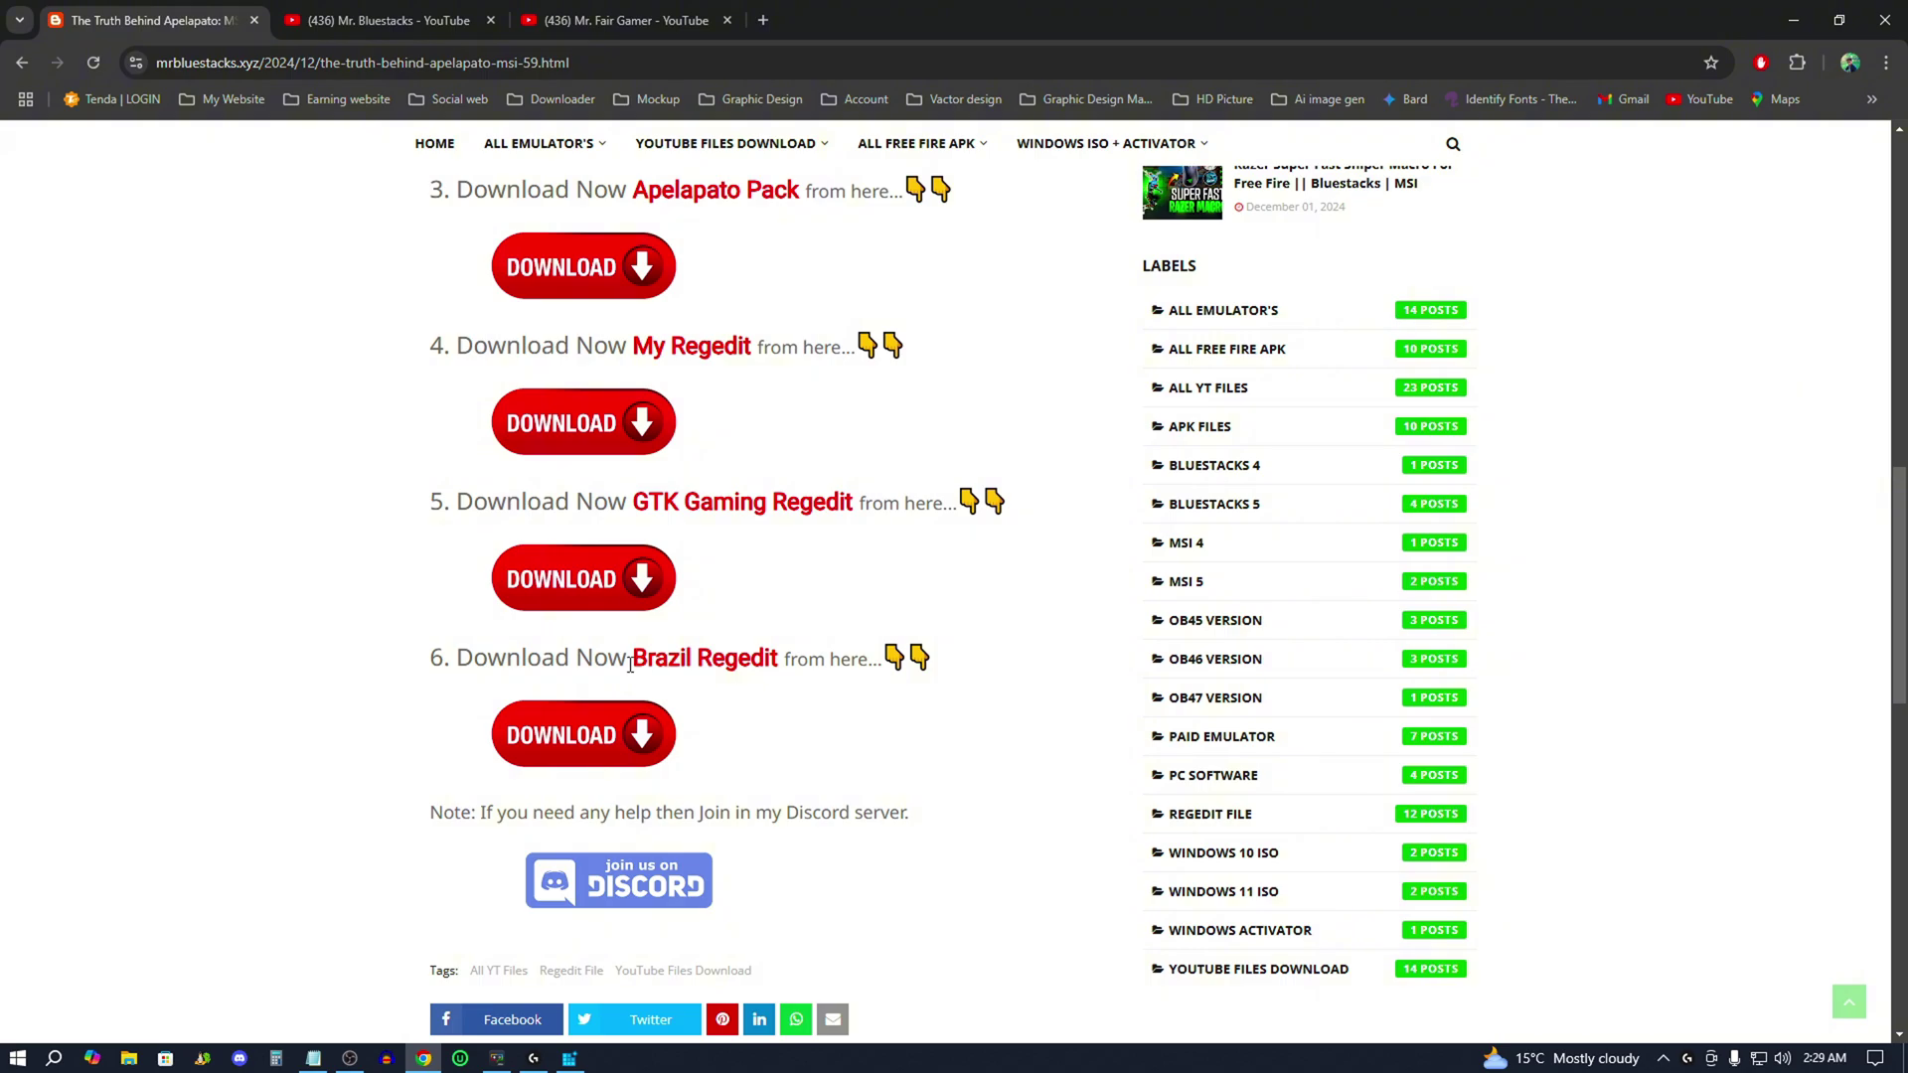
pyautogui.moveTo(631, 665); pyautogui.dragTo(744, 671)
pyautogui.moveTo(462, 701); pyautogui.dragTo(739, 735)
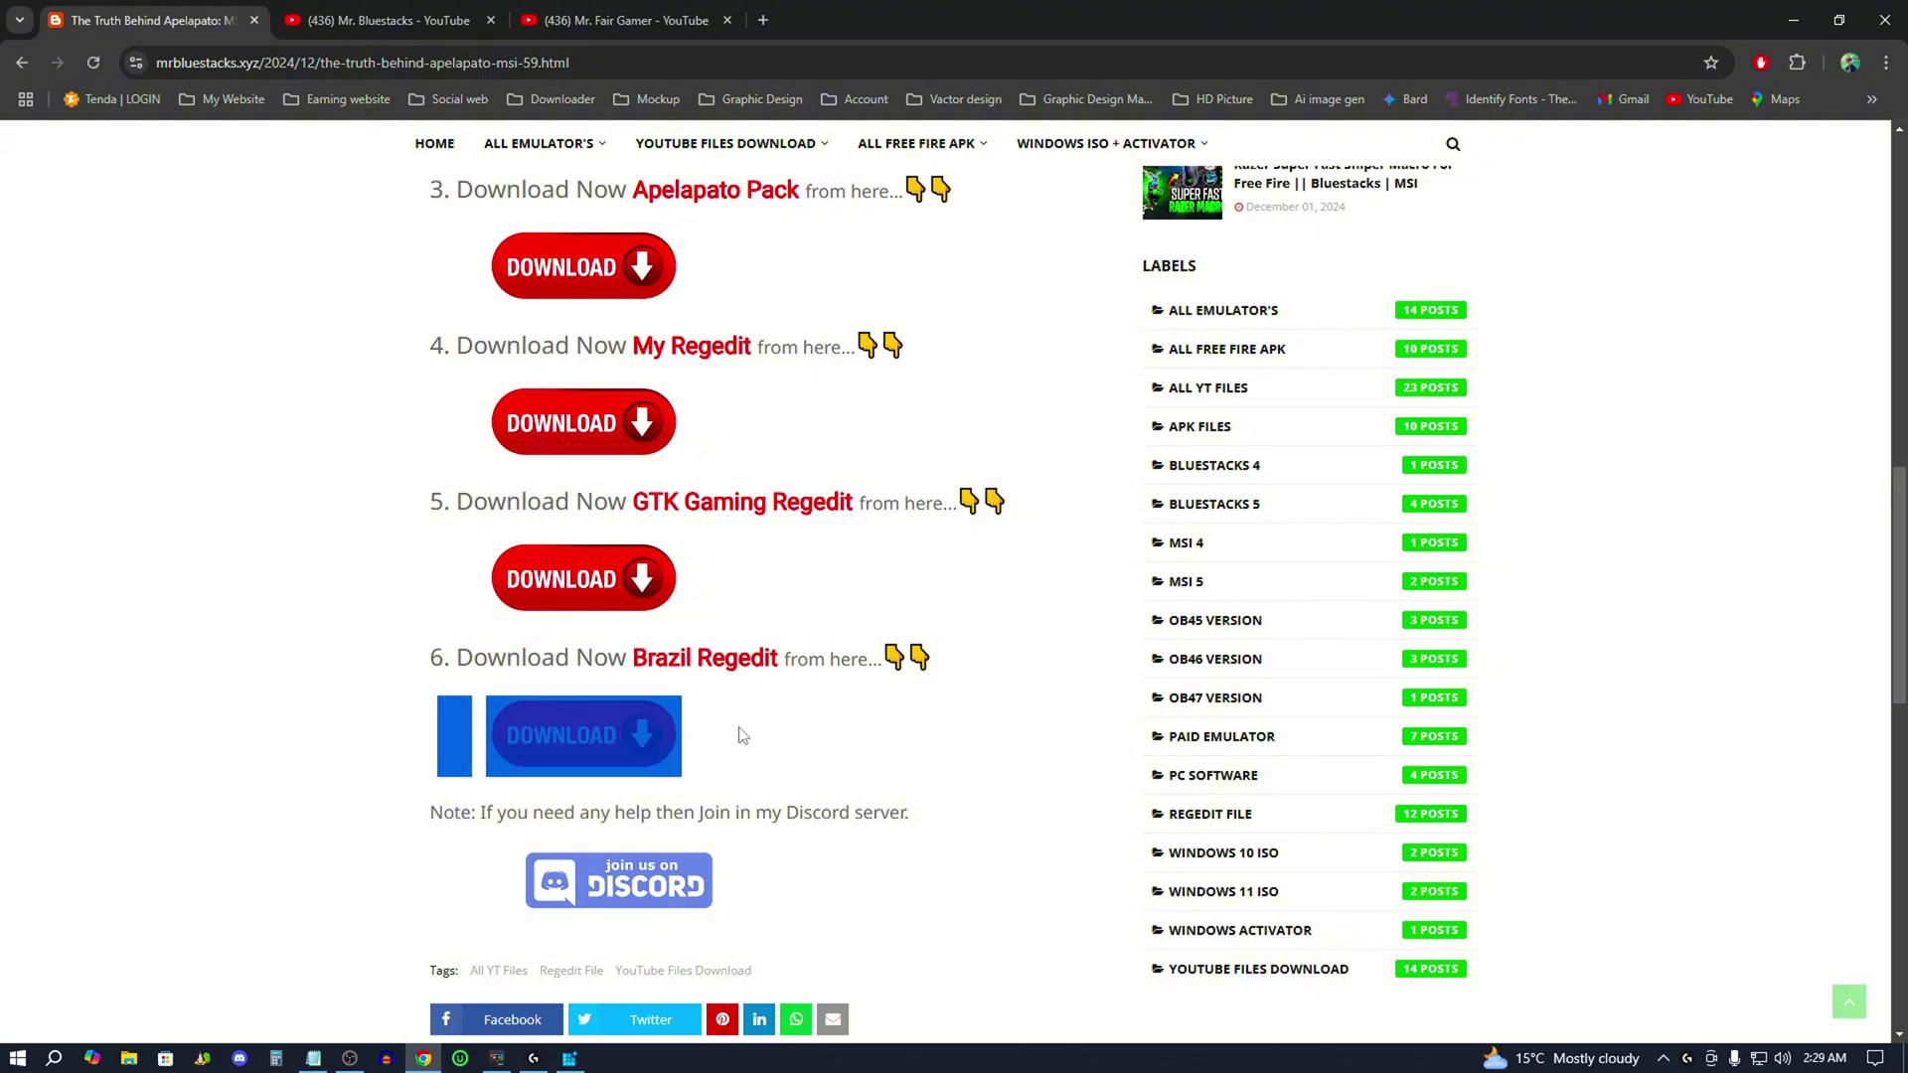
# Review the post's tutorial video entry on downloading the files and minimize the browser.
pyautogui.scroll(5, 752, 659)
pyautogui.scroll(2, 731, 313)
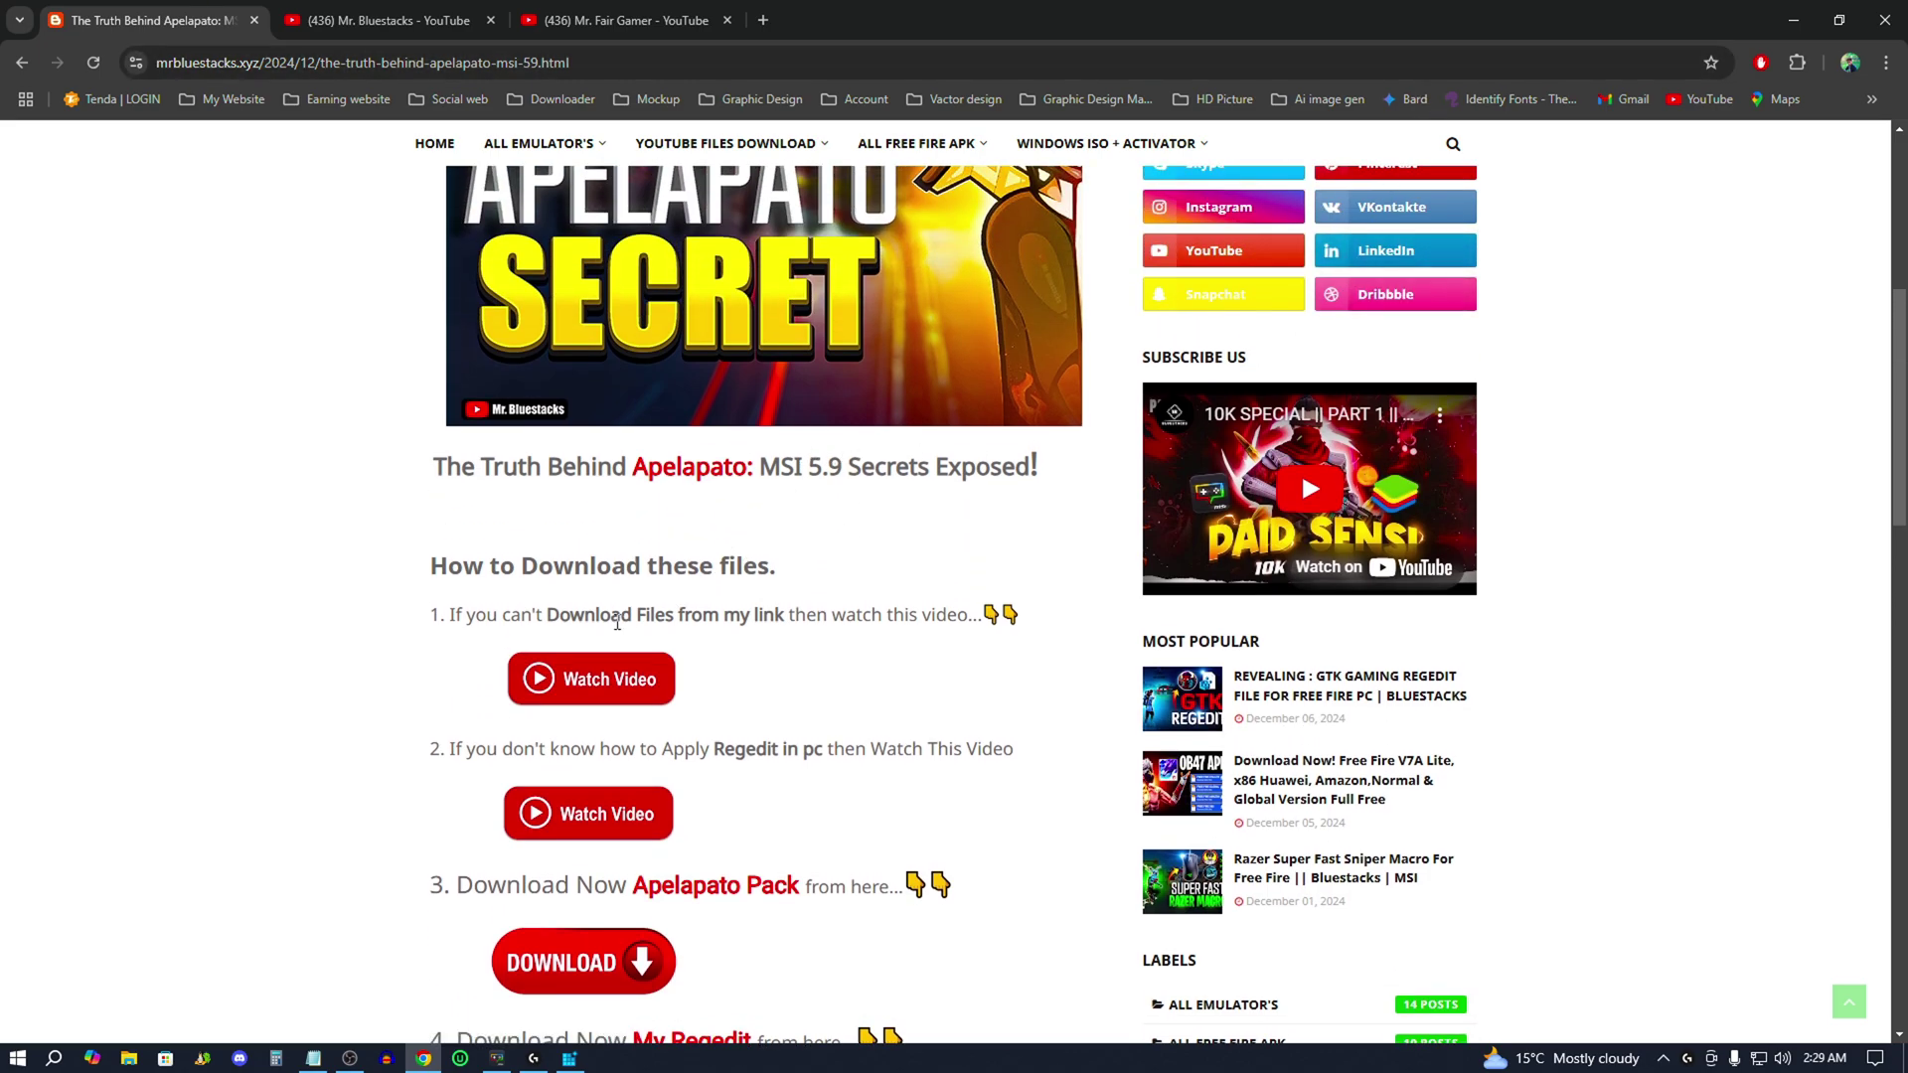
pyautogui.moveTo(667, 618); pyautogui.dragTo(802, 653)
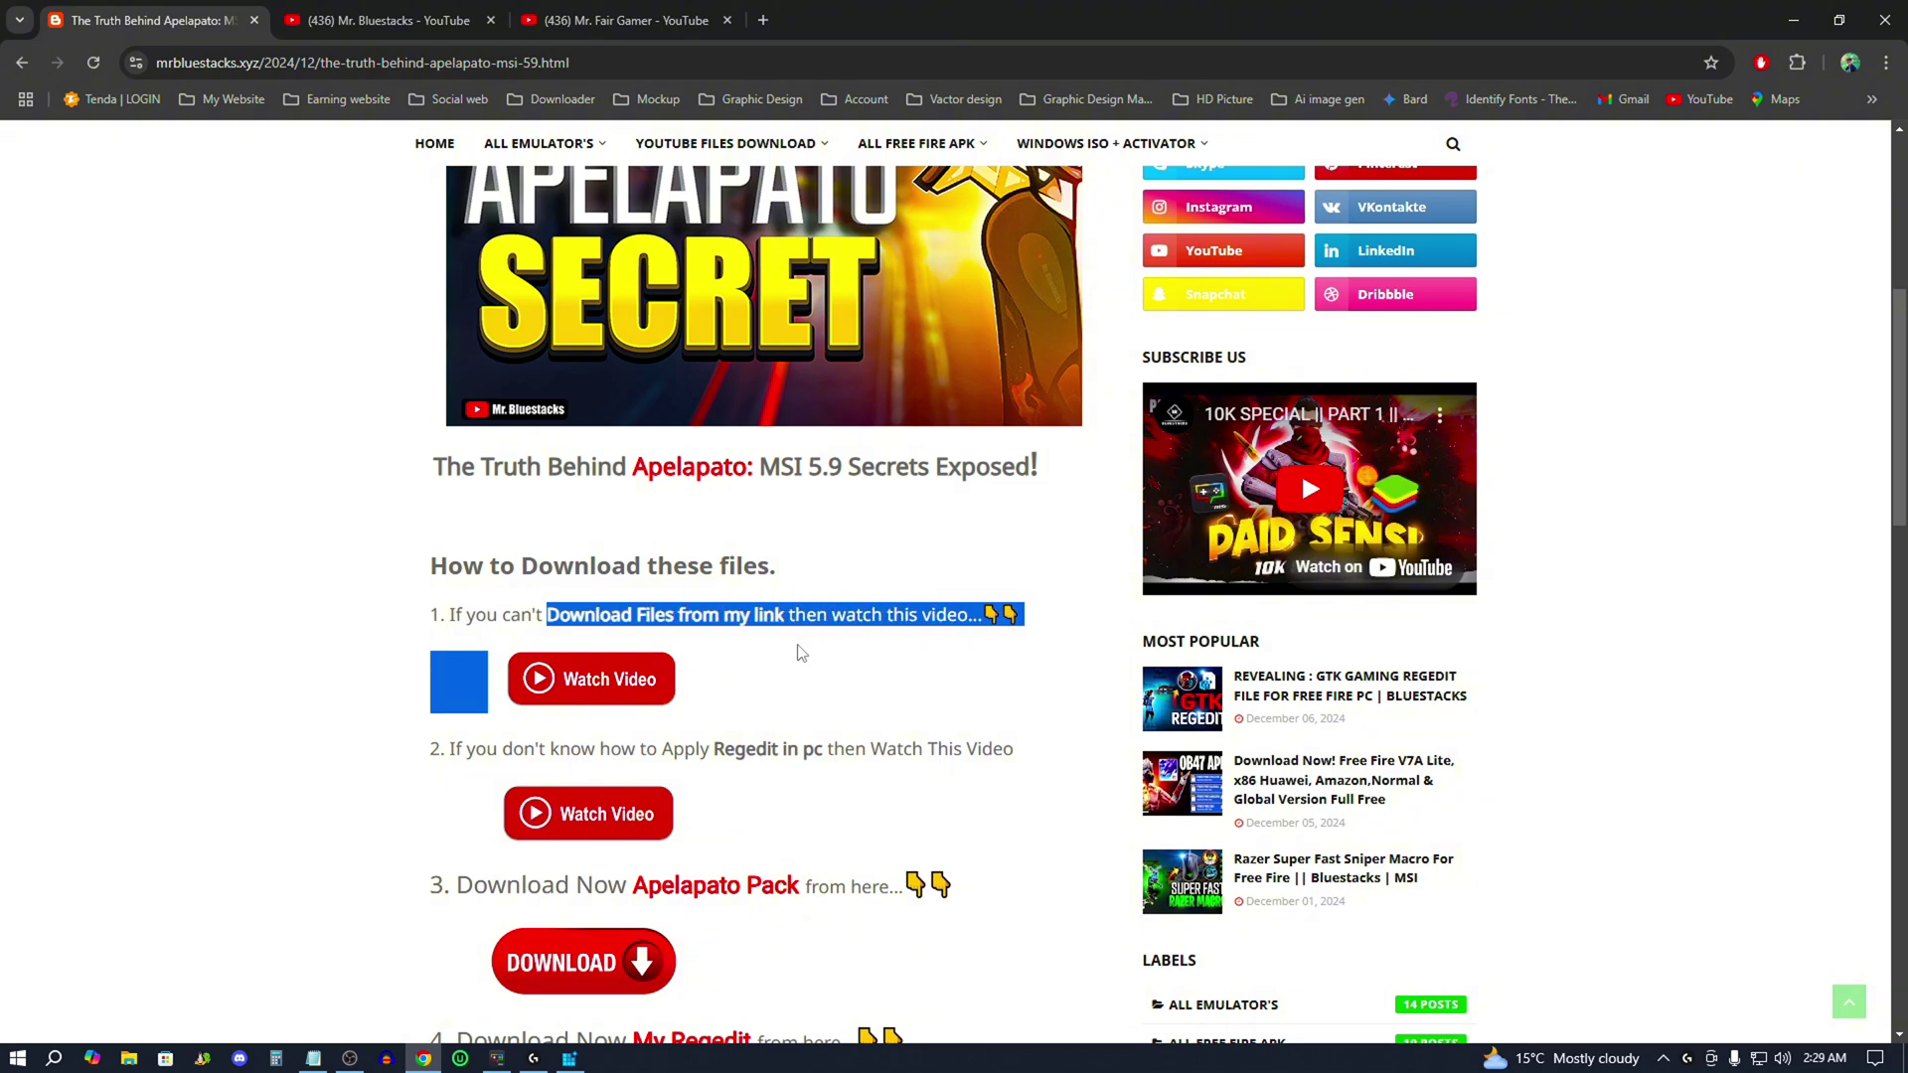
pyautogui.click(757, 690)
pyautogui.doubleClick(736, 685)
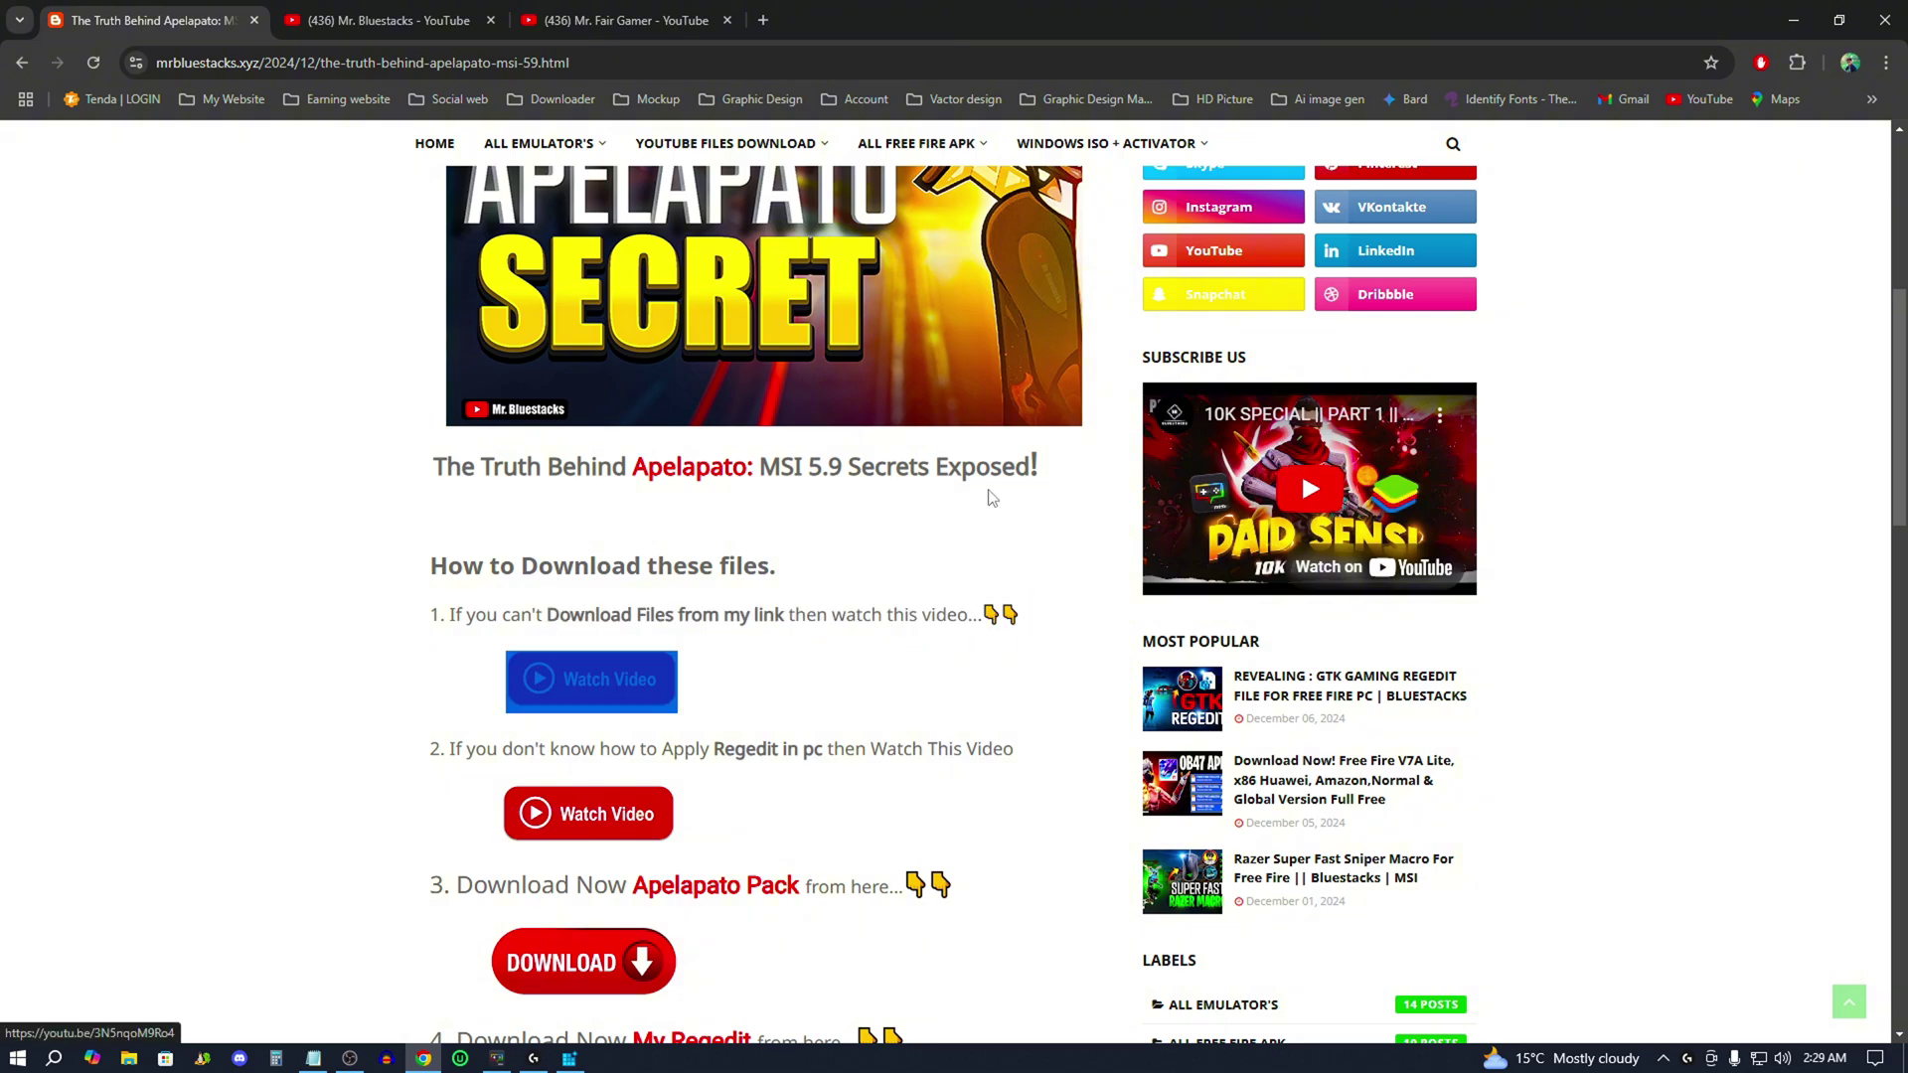
pyautogui.click(1791, 19)
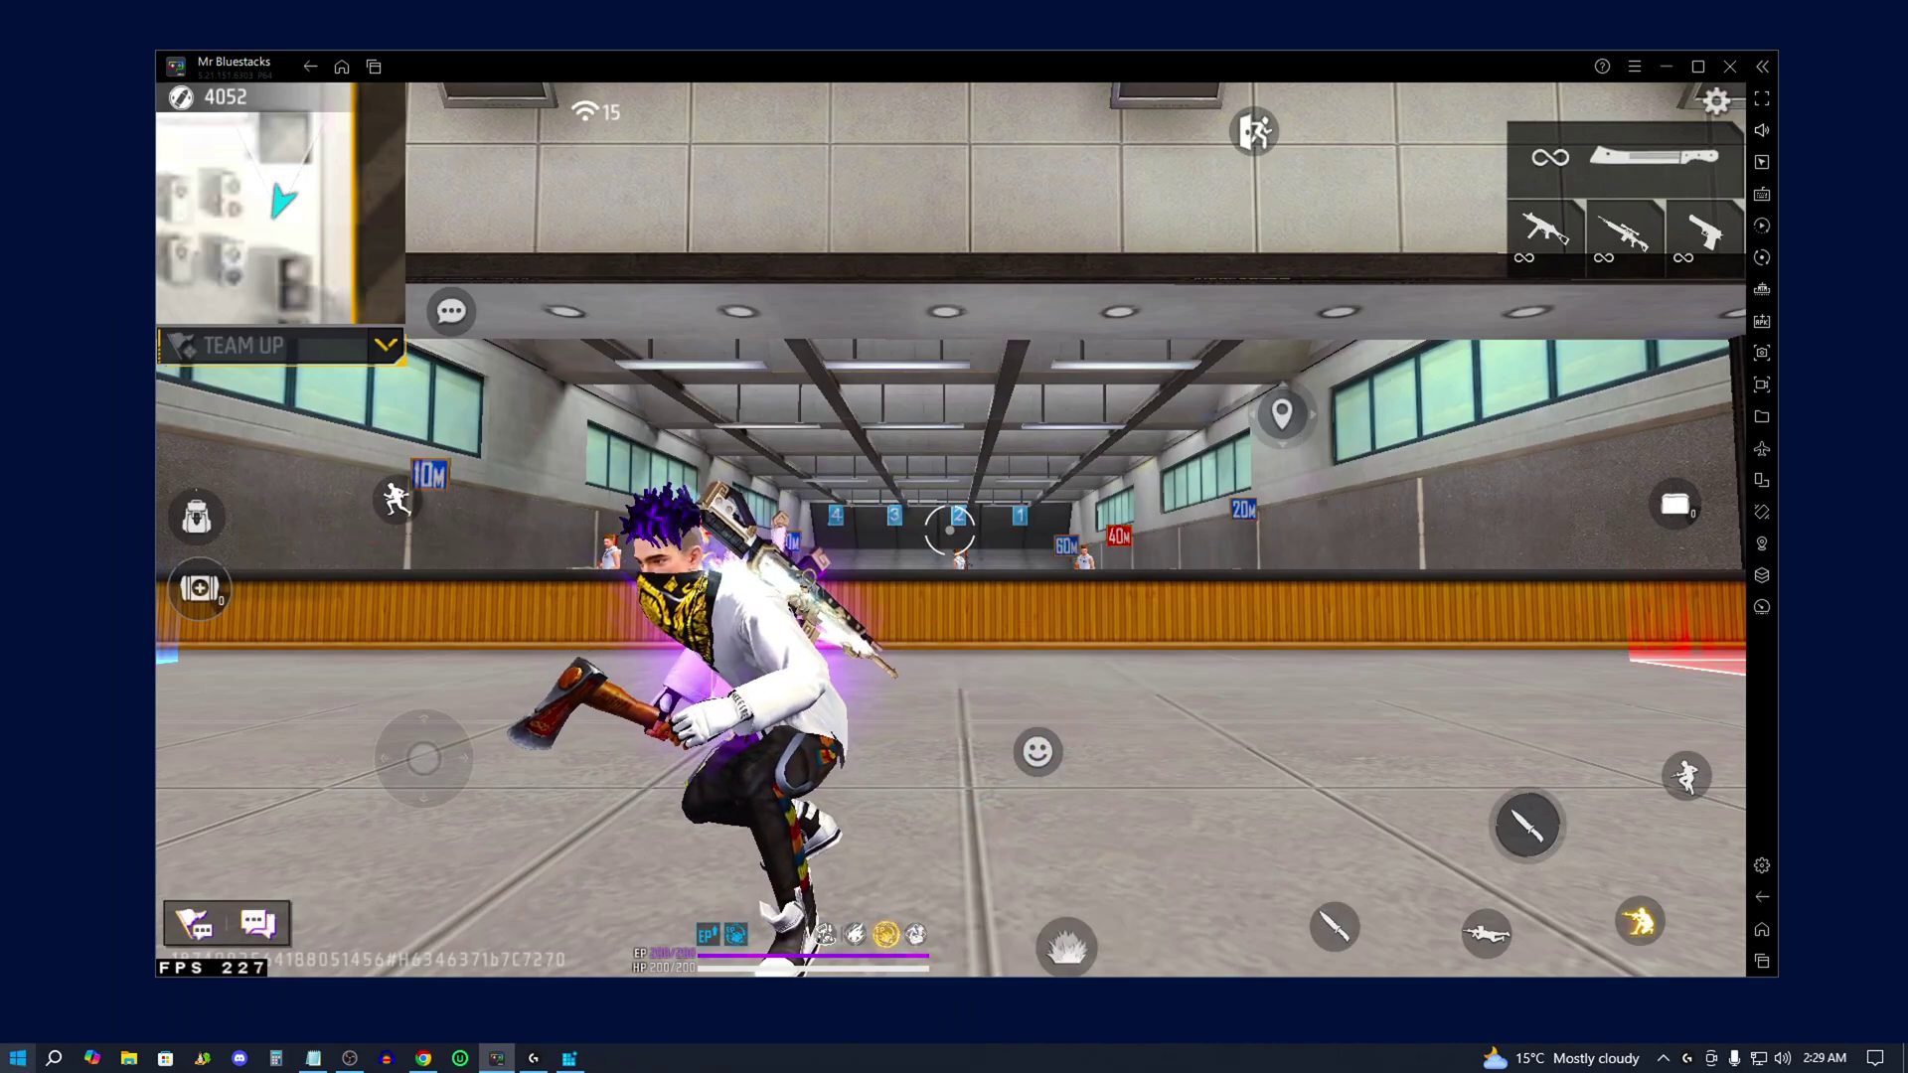
# Check the pointer speed and precision options in Mouse Properties and the cursor speed in Windows mouse settings, then close both windows.
pyautogui.click(18, 1059)
pyautogui.write('MOU')
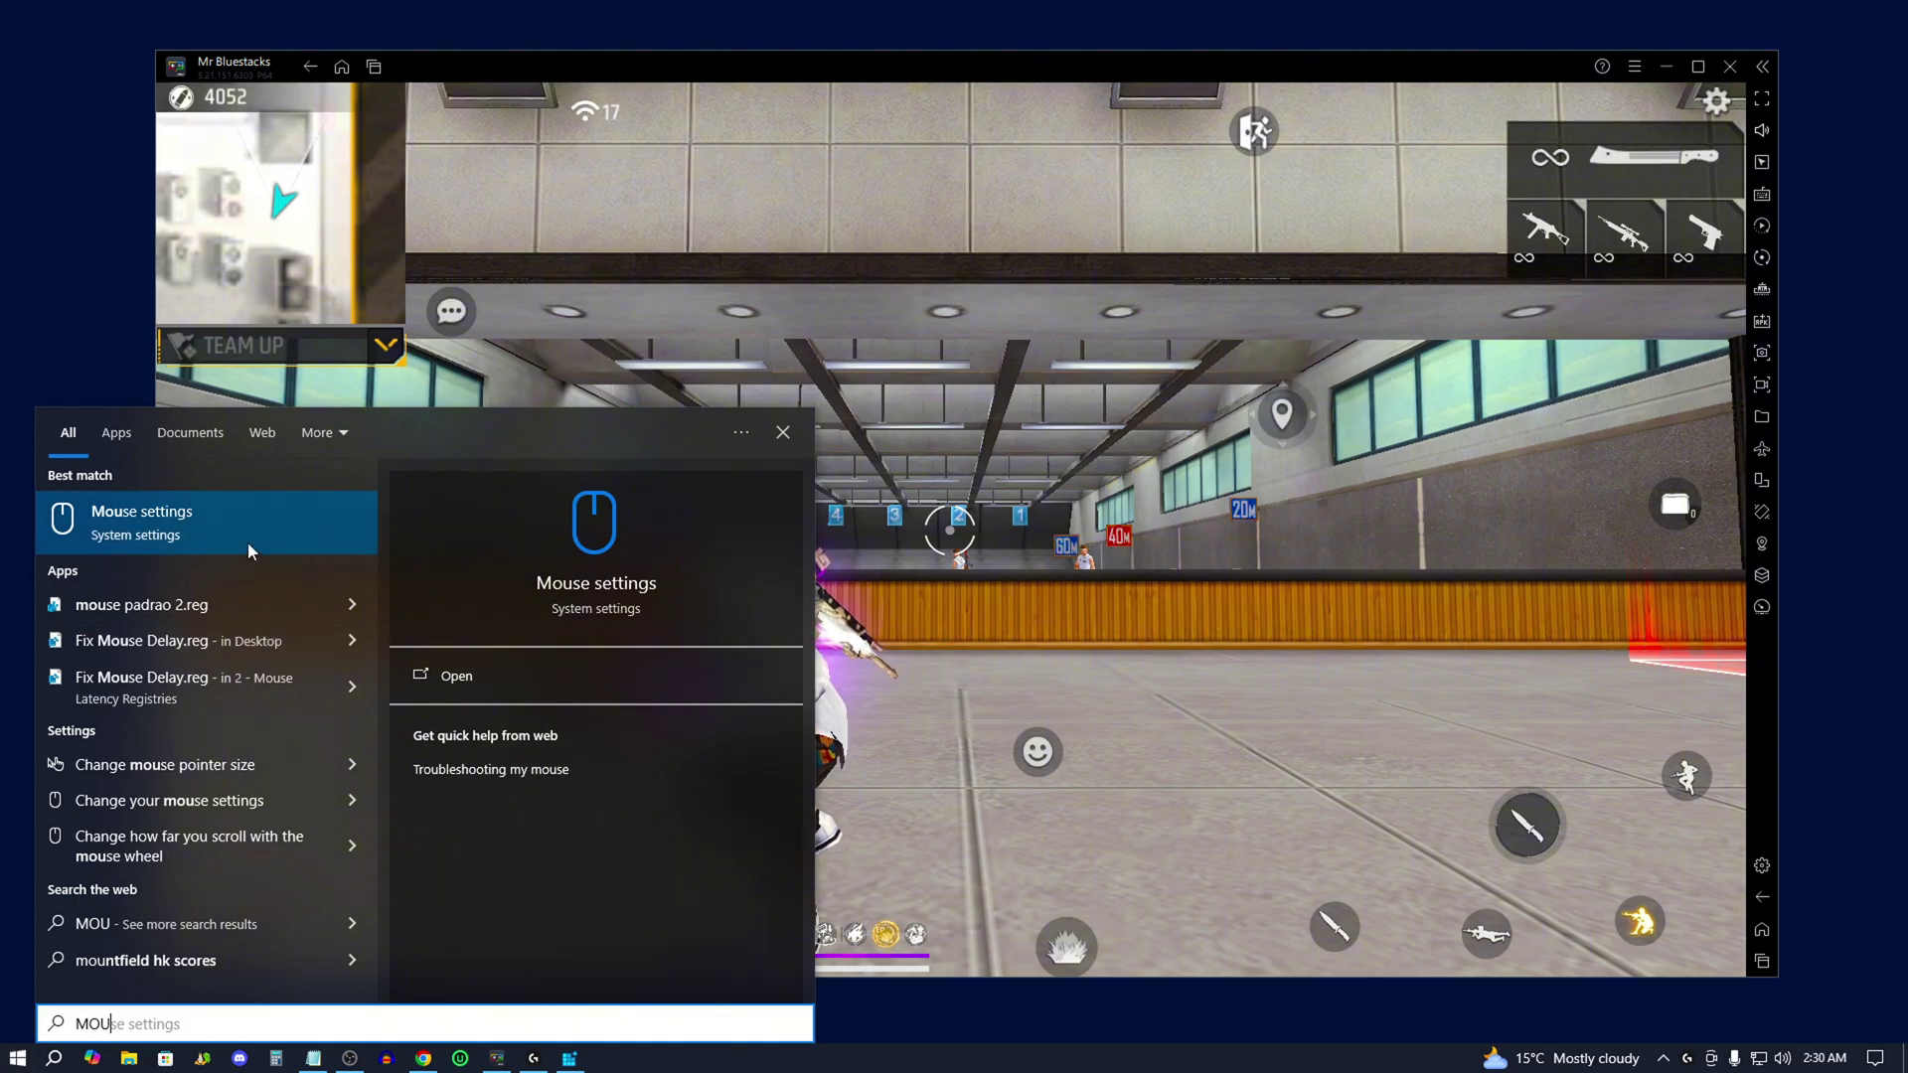
pyautogui.press('Return')
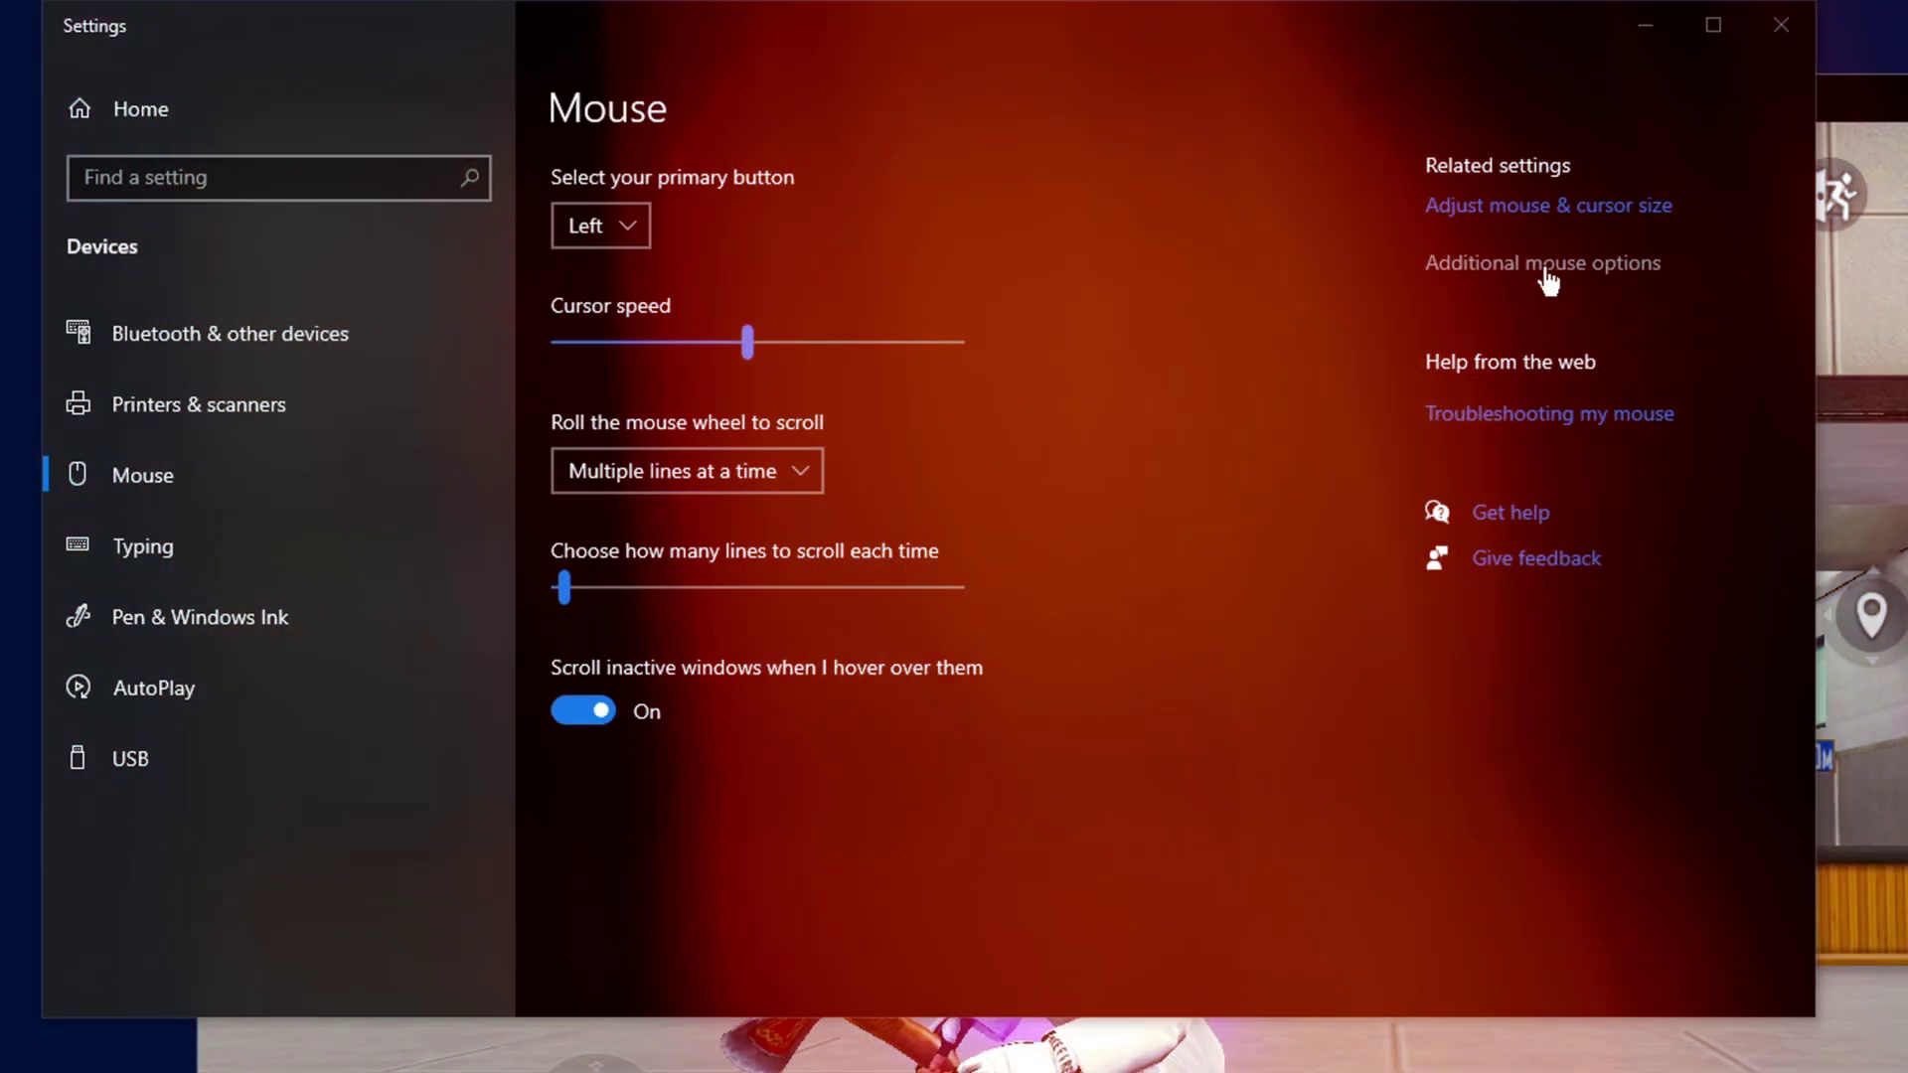
pyautogui.click(1053, 181)
pyautogui.moveTo(384, 106); pyautogui.dragTo(1073, 200)
pyautogui.click(962, 243)
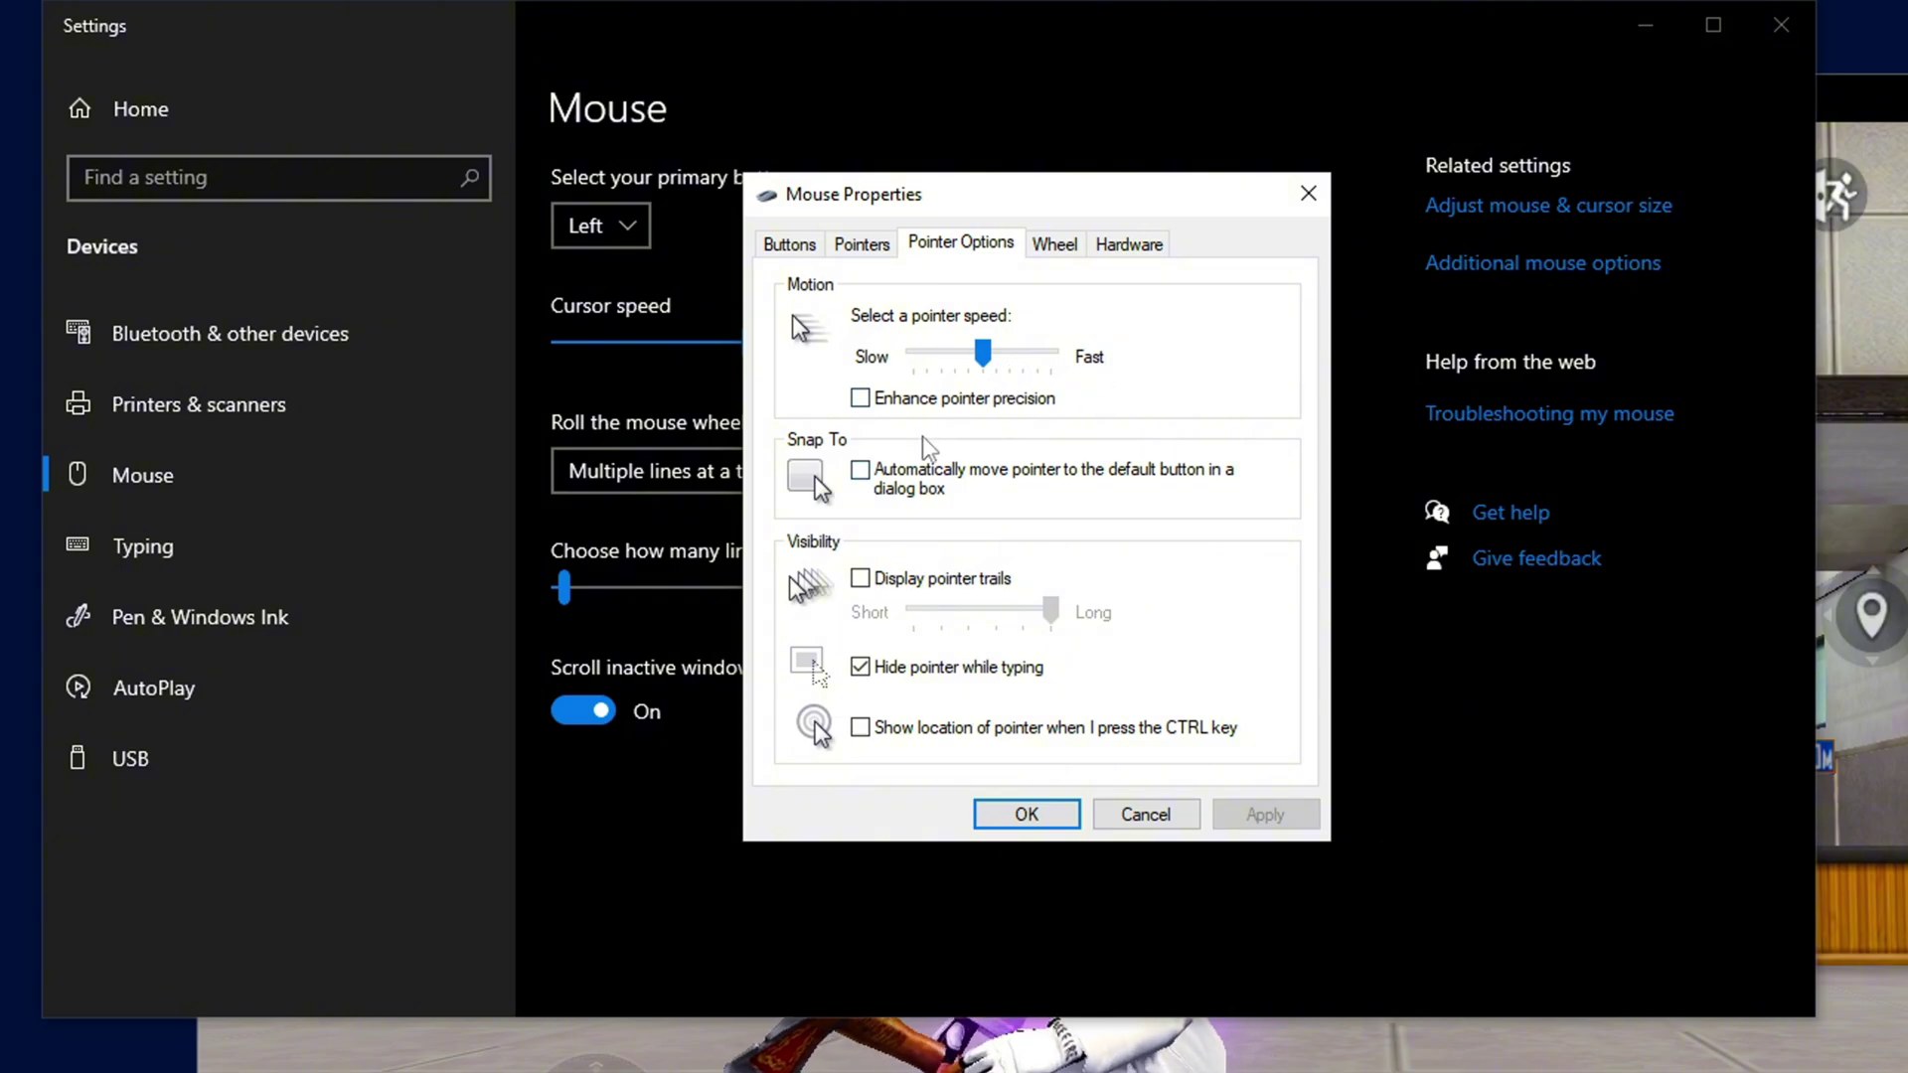
pyautogui.click(1298, 200)
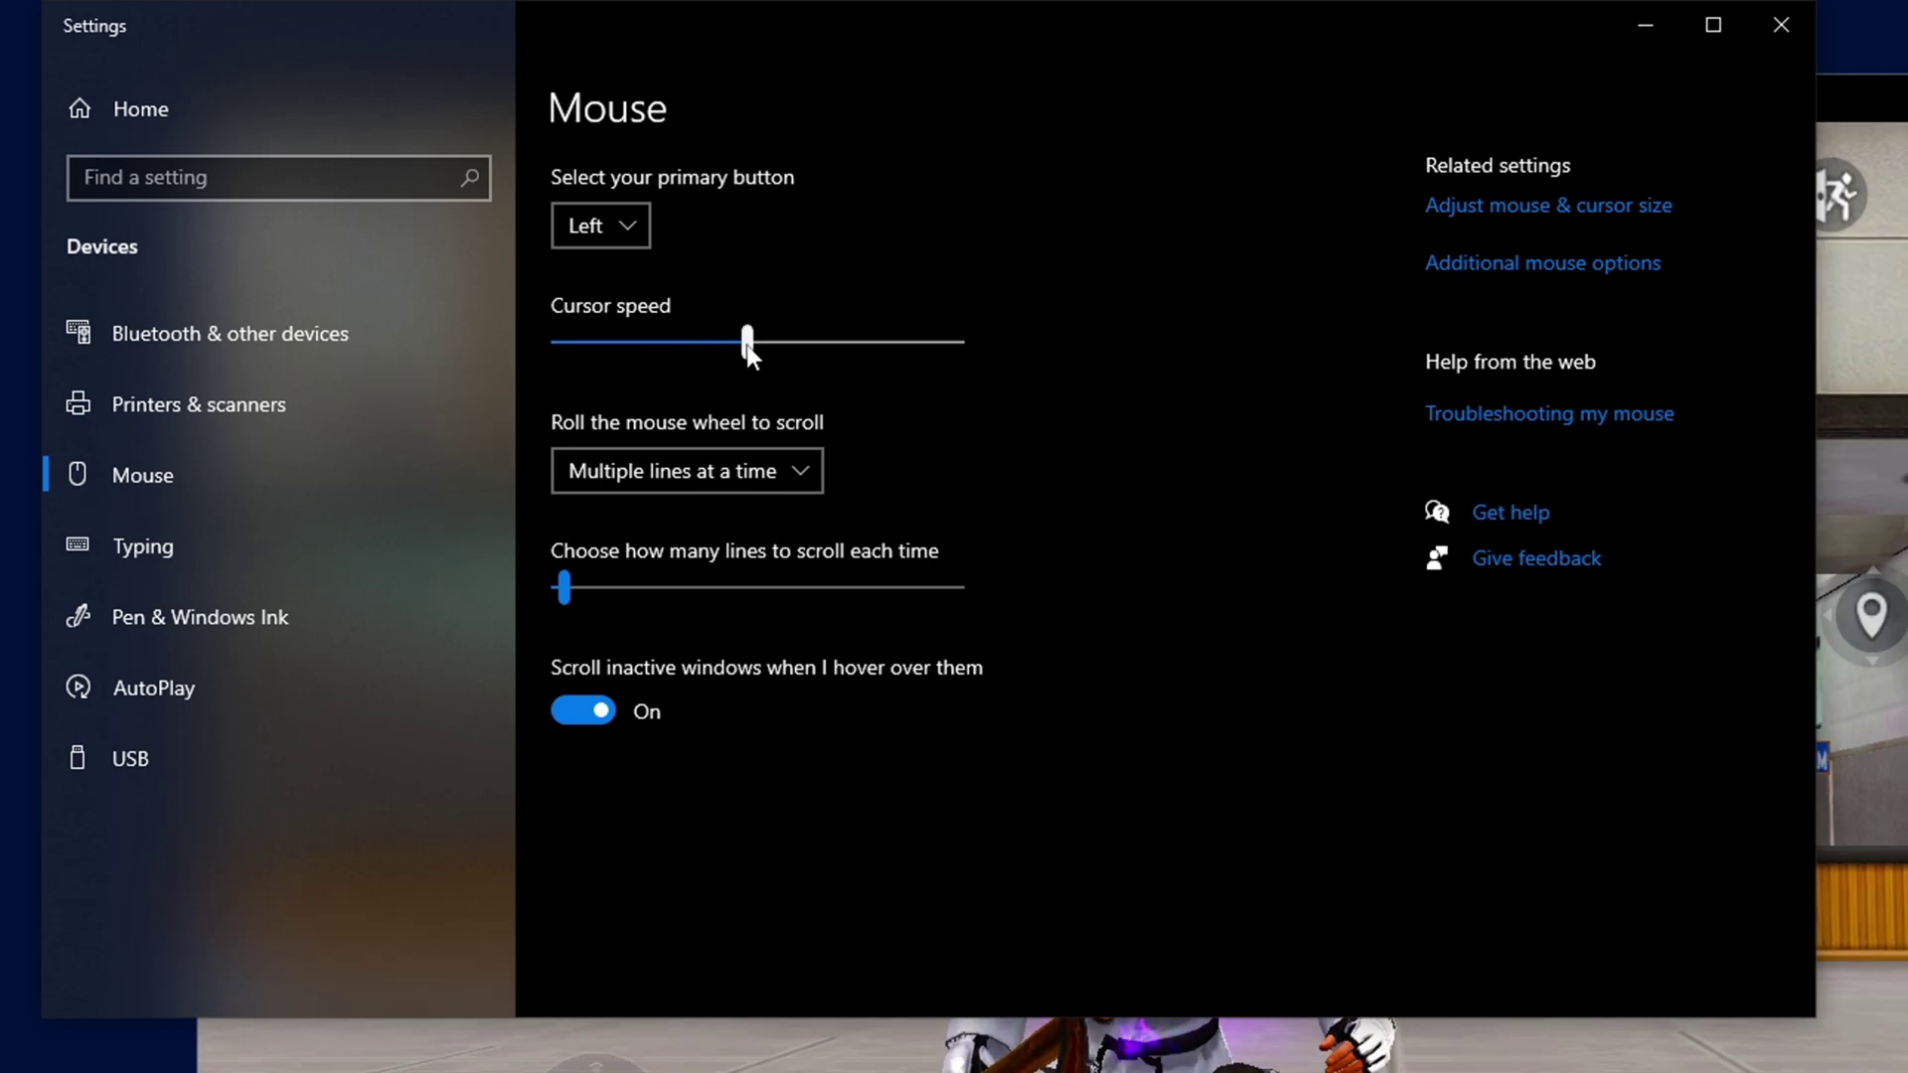
pyautogui.moveTo(751, 346)
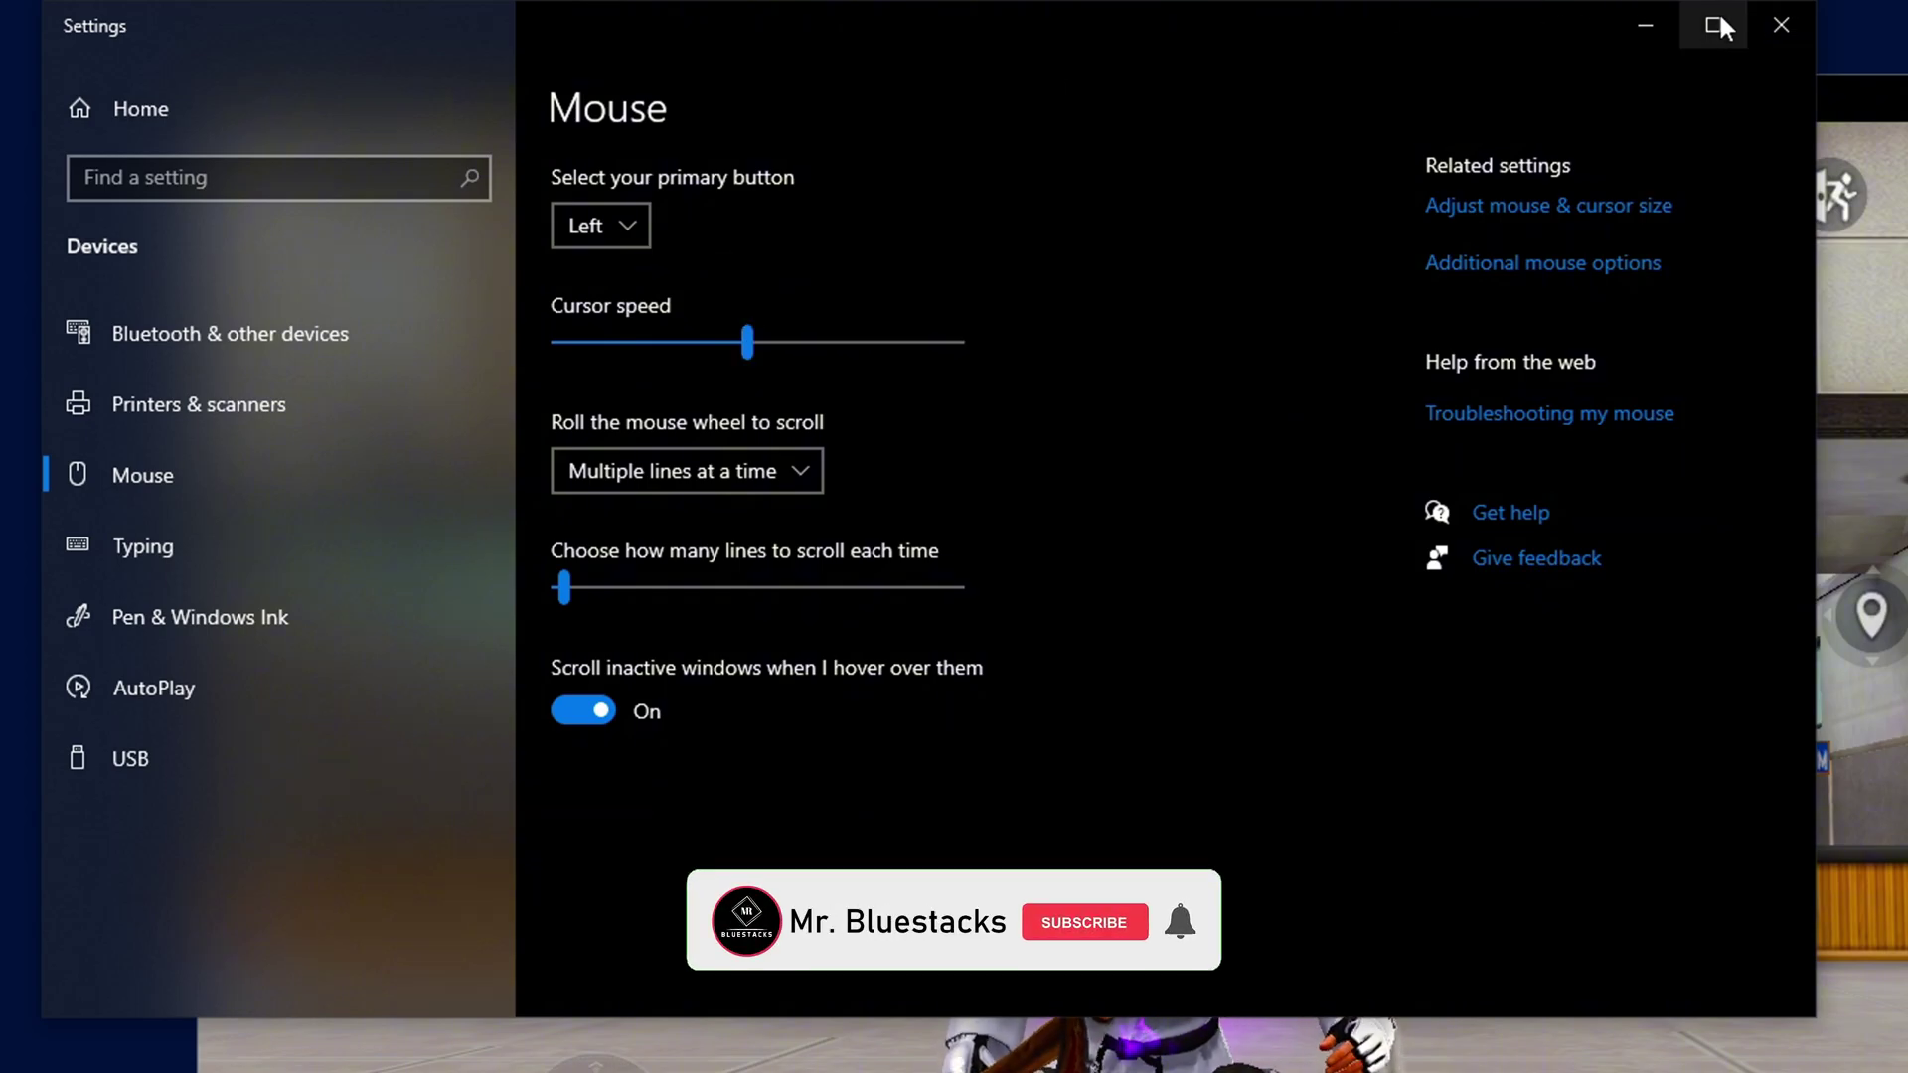
pyautogui.click(1780, 23)
# Open Control Panel and show its items as small icons.
pyautogui.press('super')
pyautogui.write('control panel')
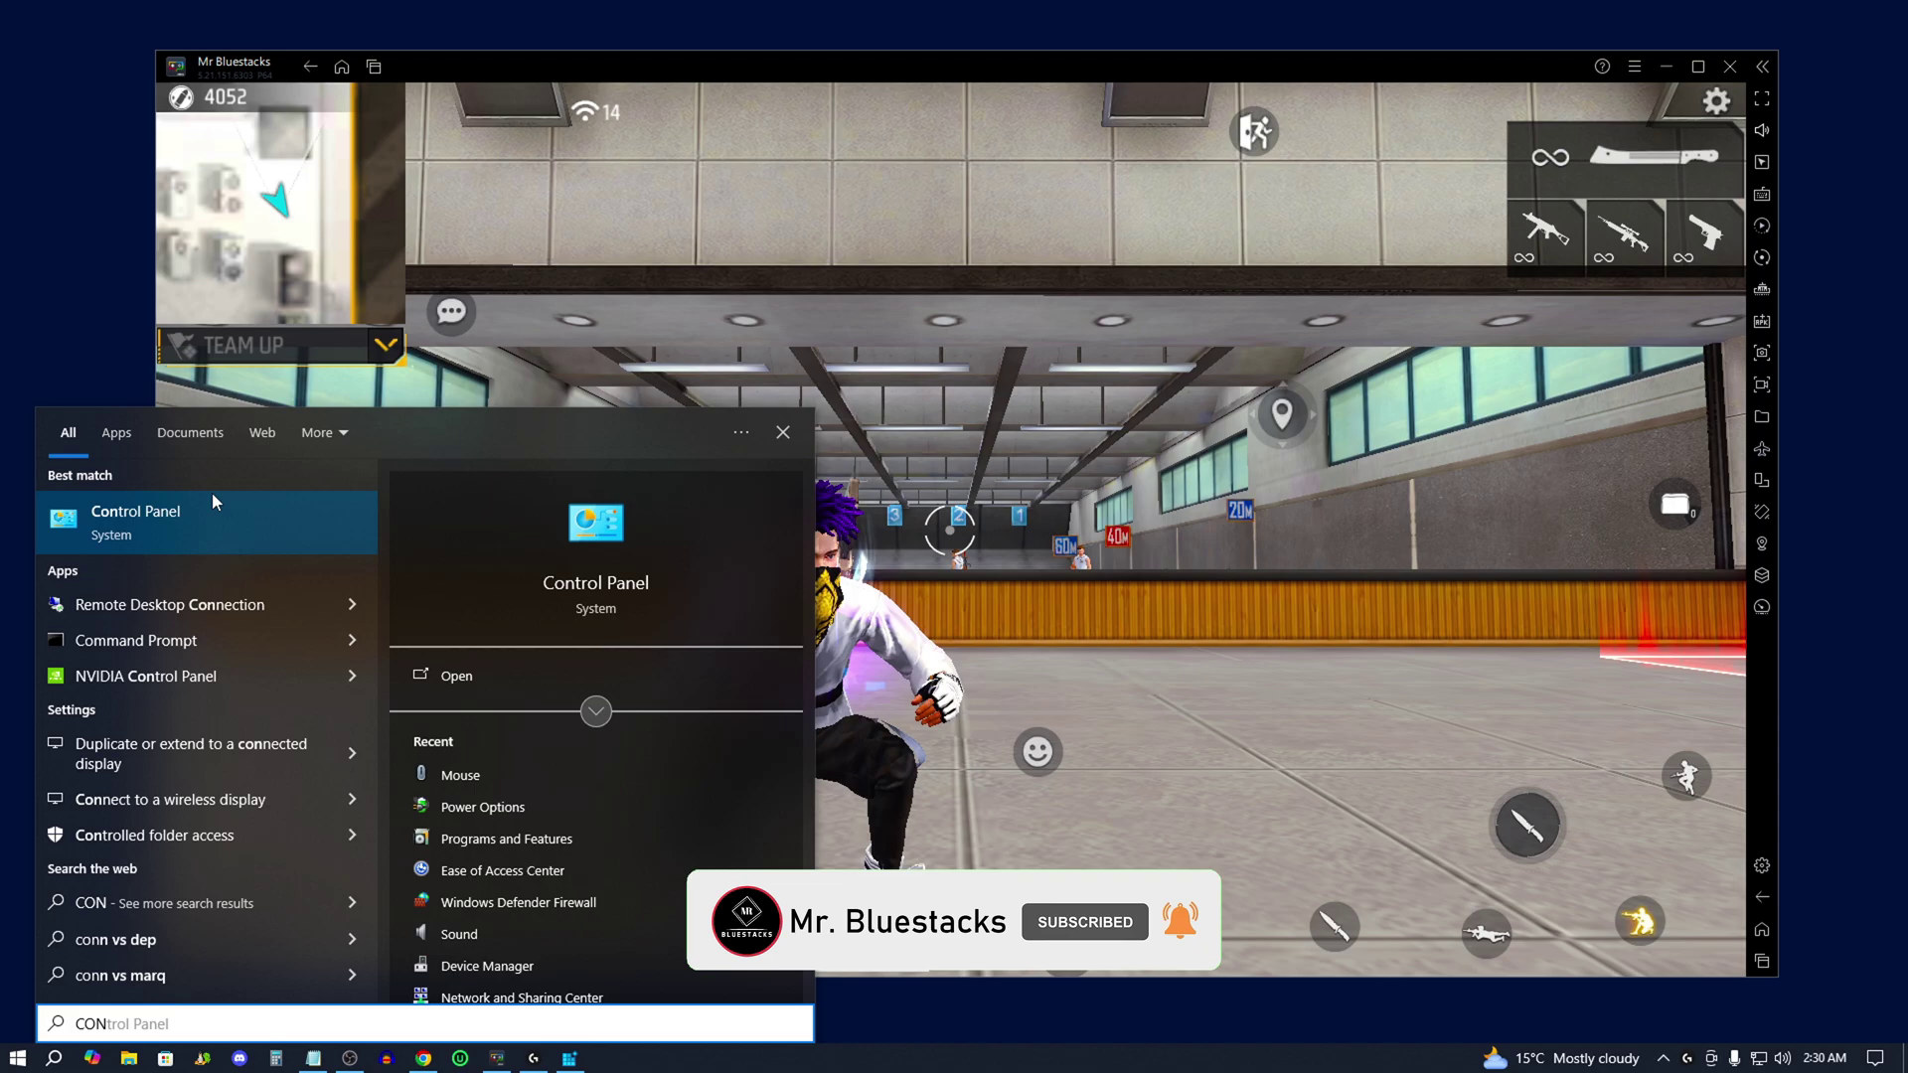
pyautogui.press('Return')
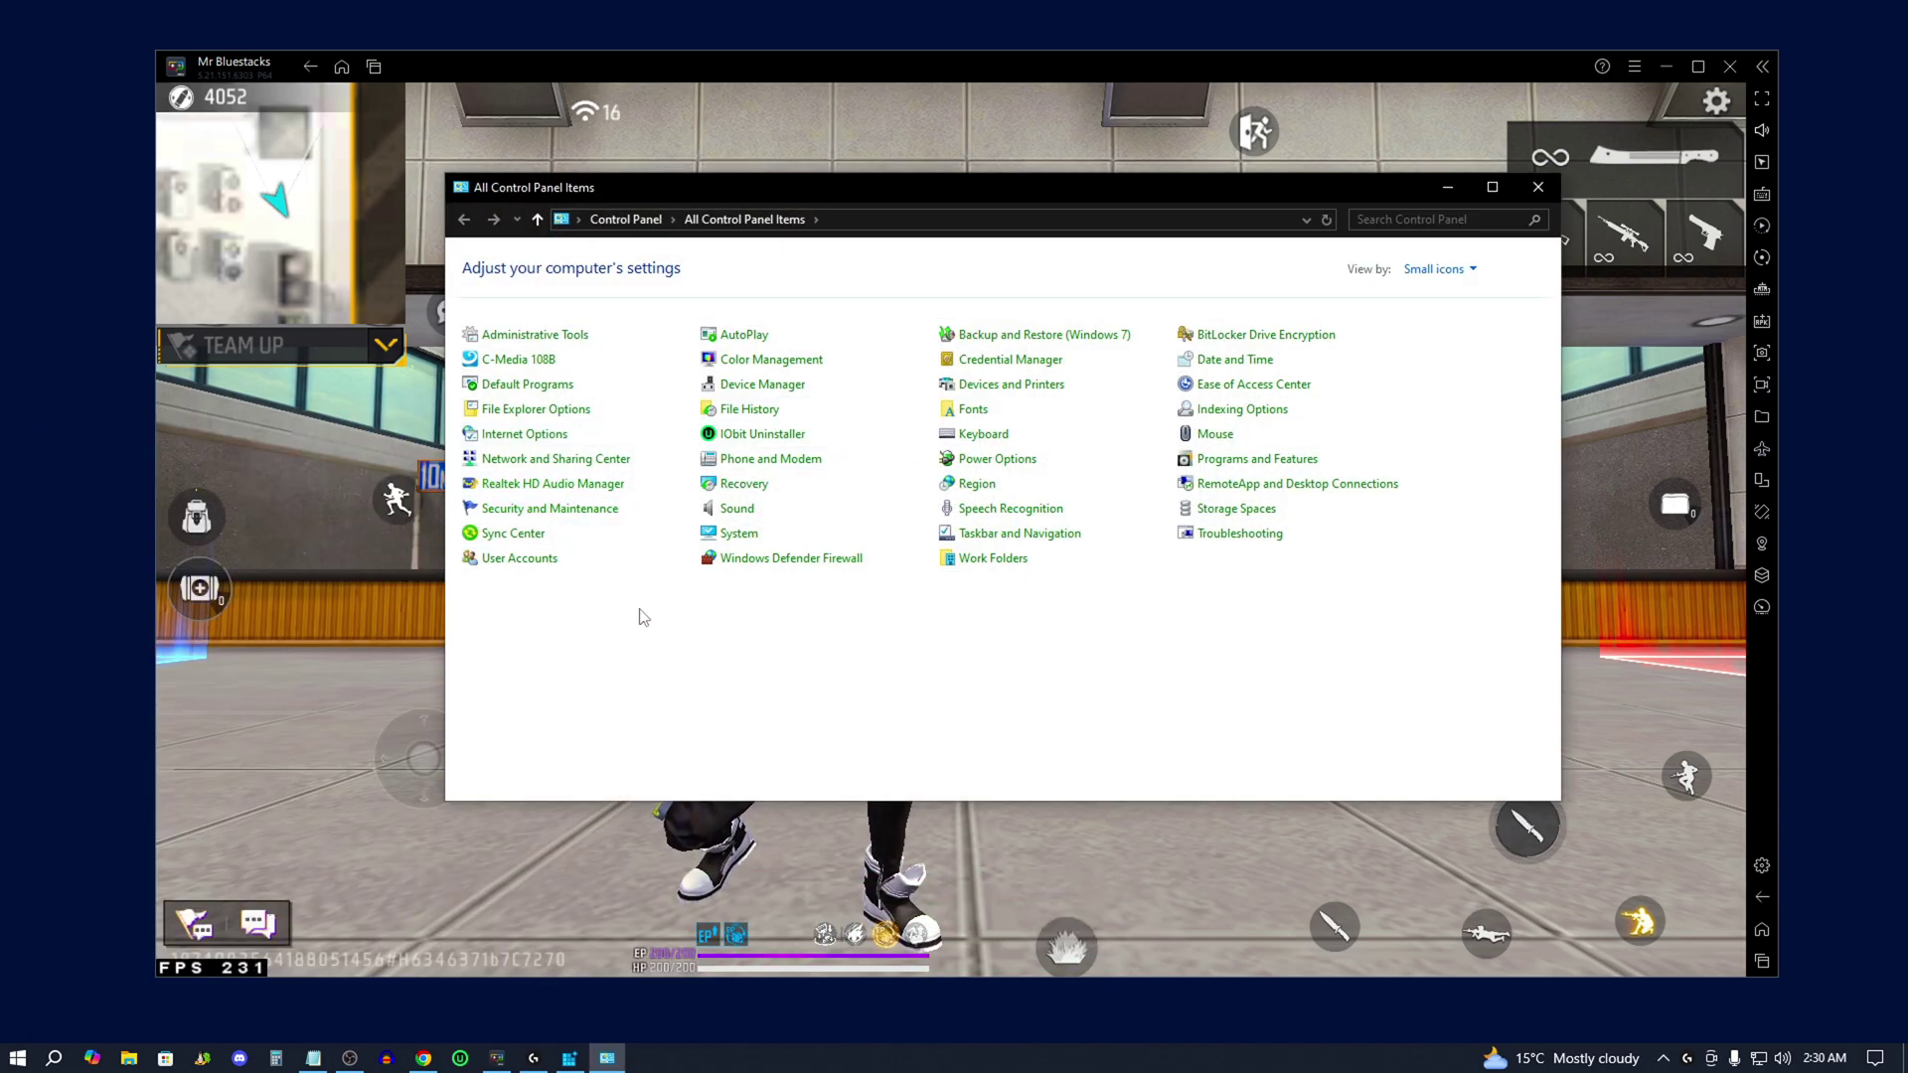
pyautogui.click(1434, 270)
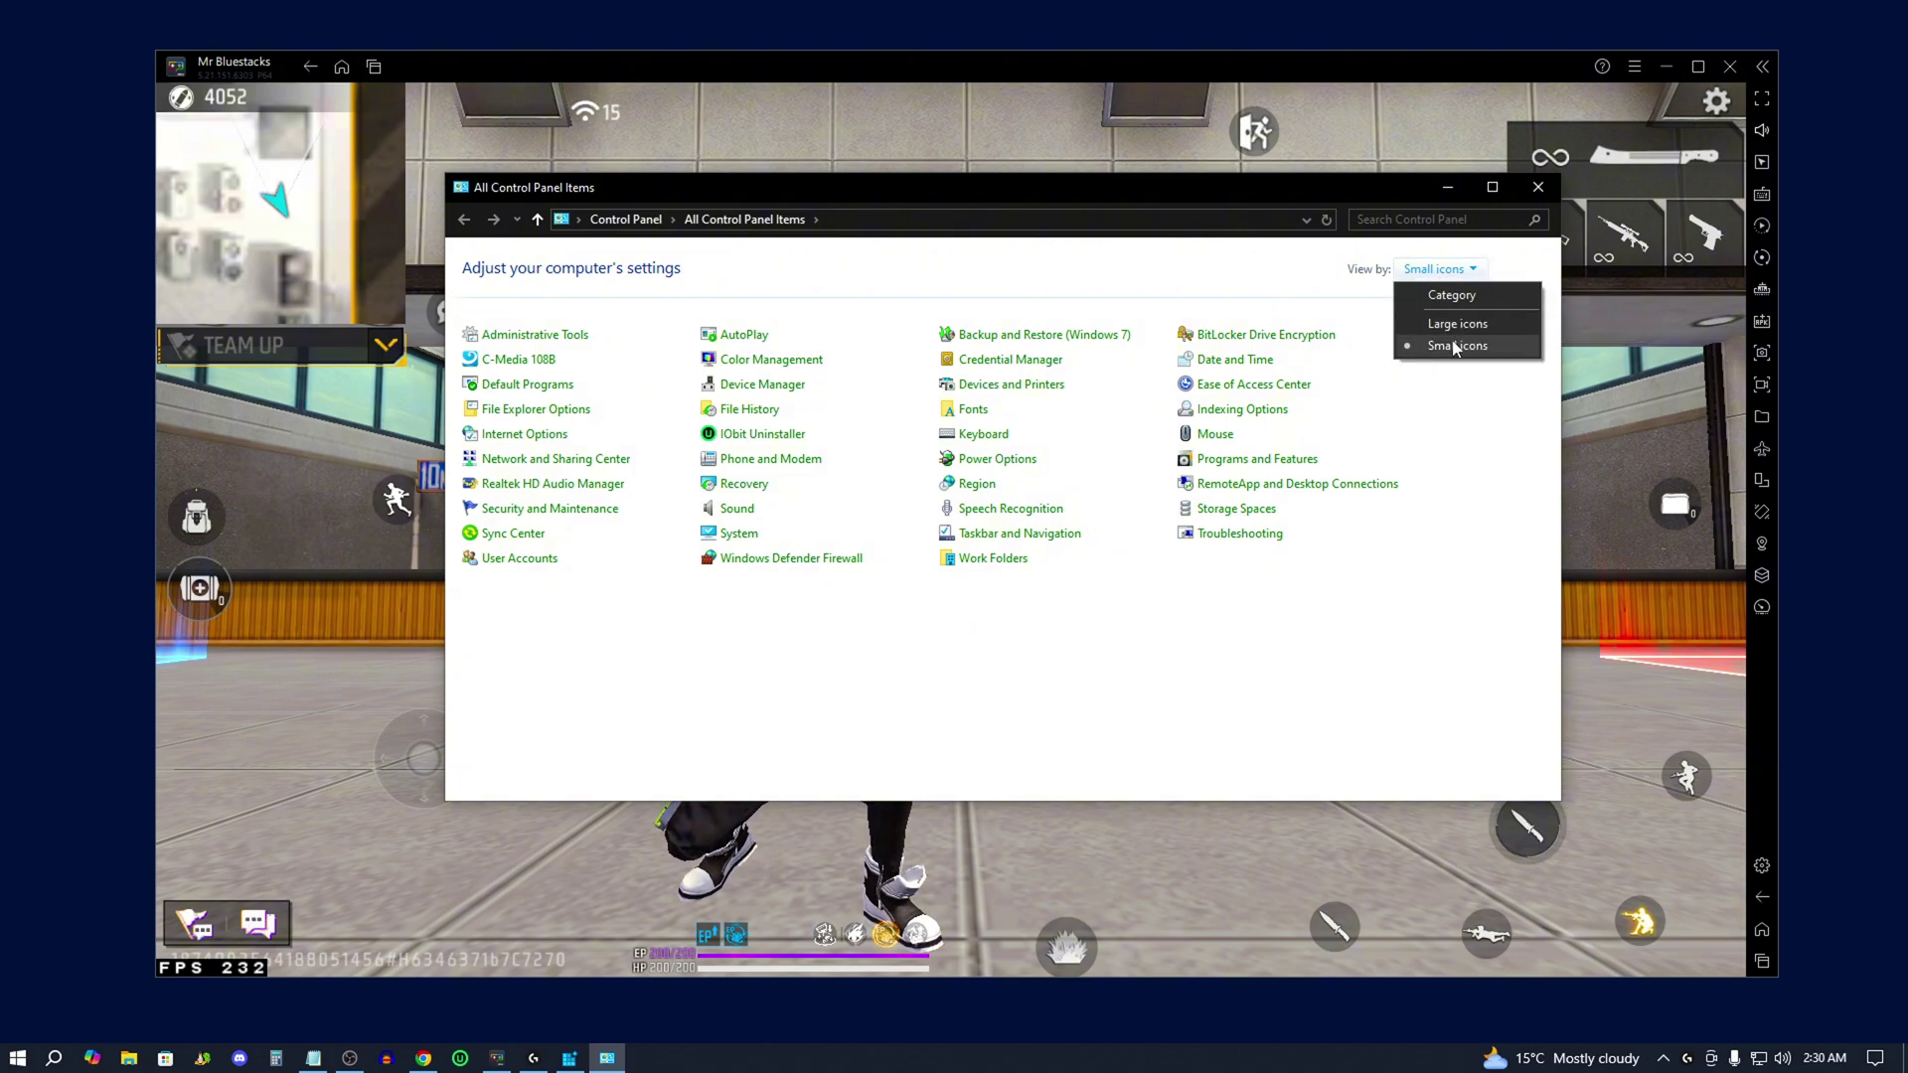
pyautogui.click(1458, 345)
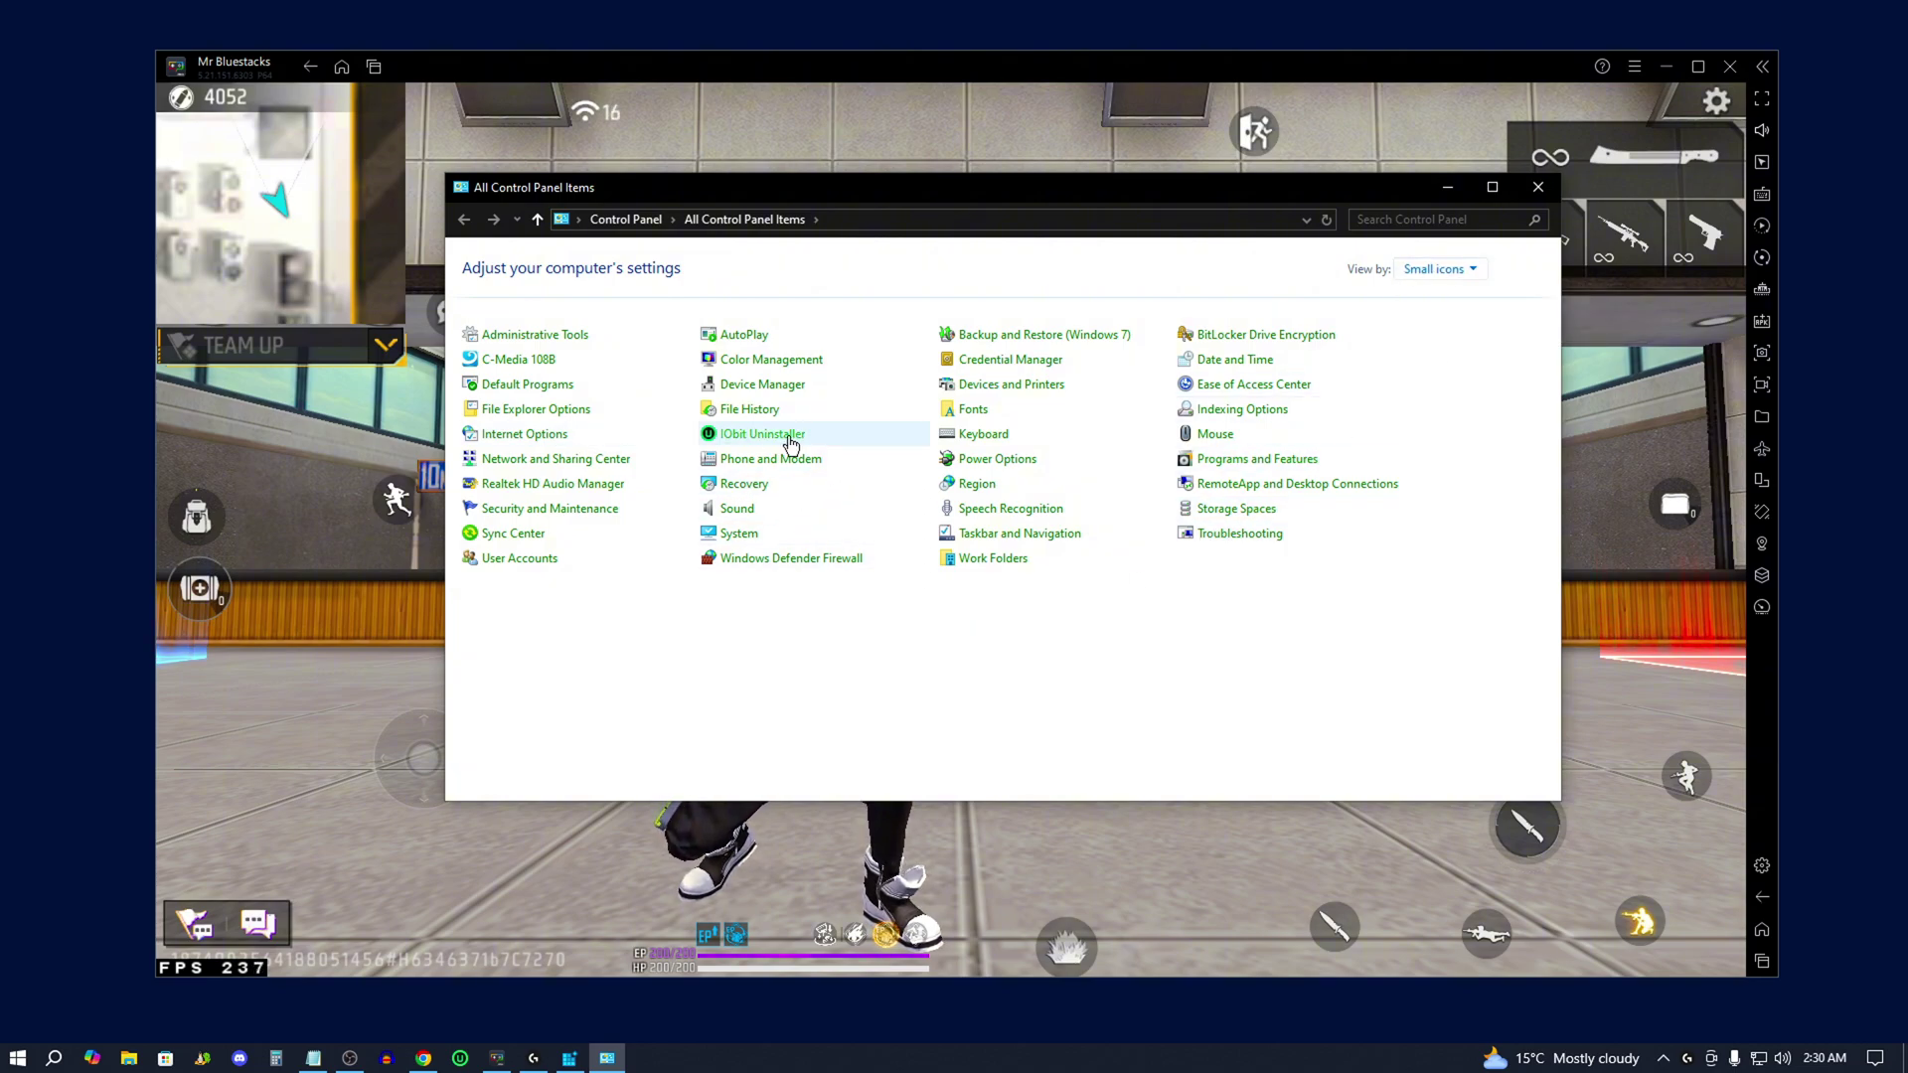
# Check the Mouse Keys top speed and acceleration in the Ease of Access Center, cancel without changes and close Control Panel.
pyautogui.click(1267, 395)
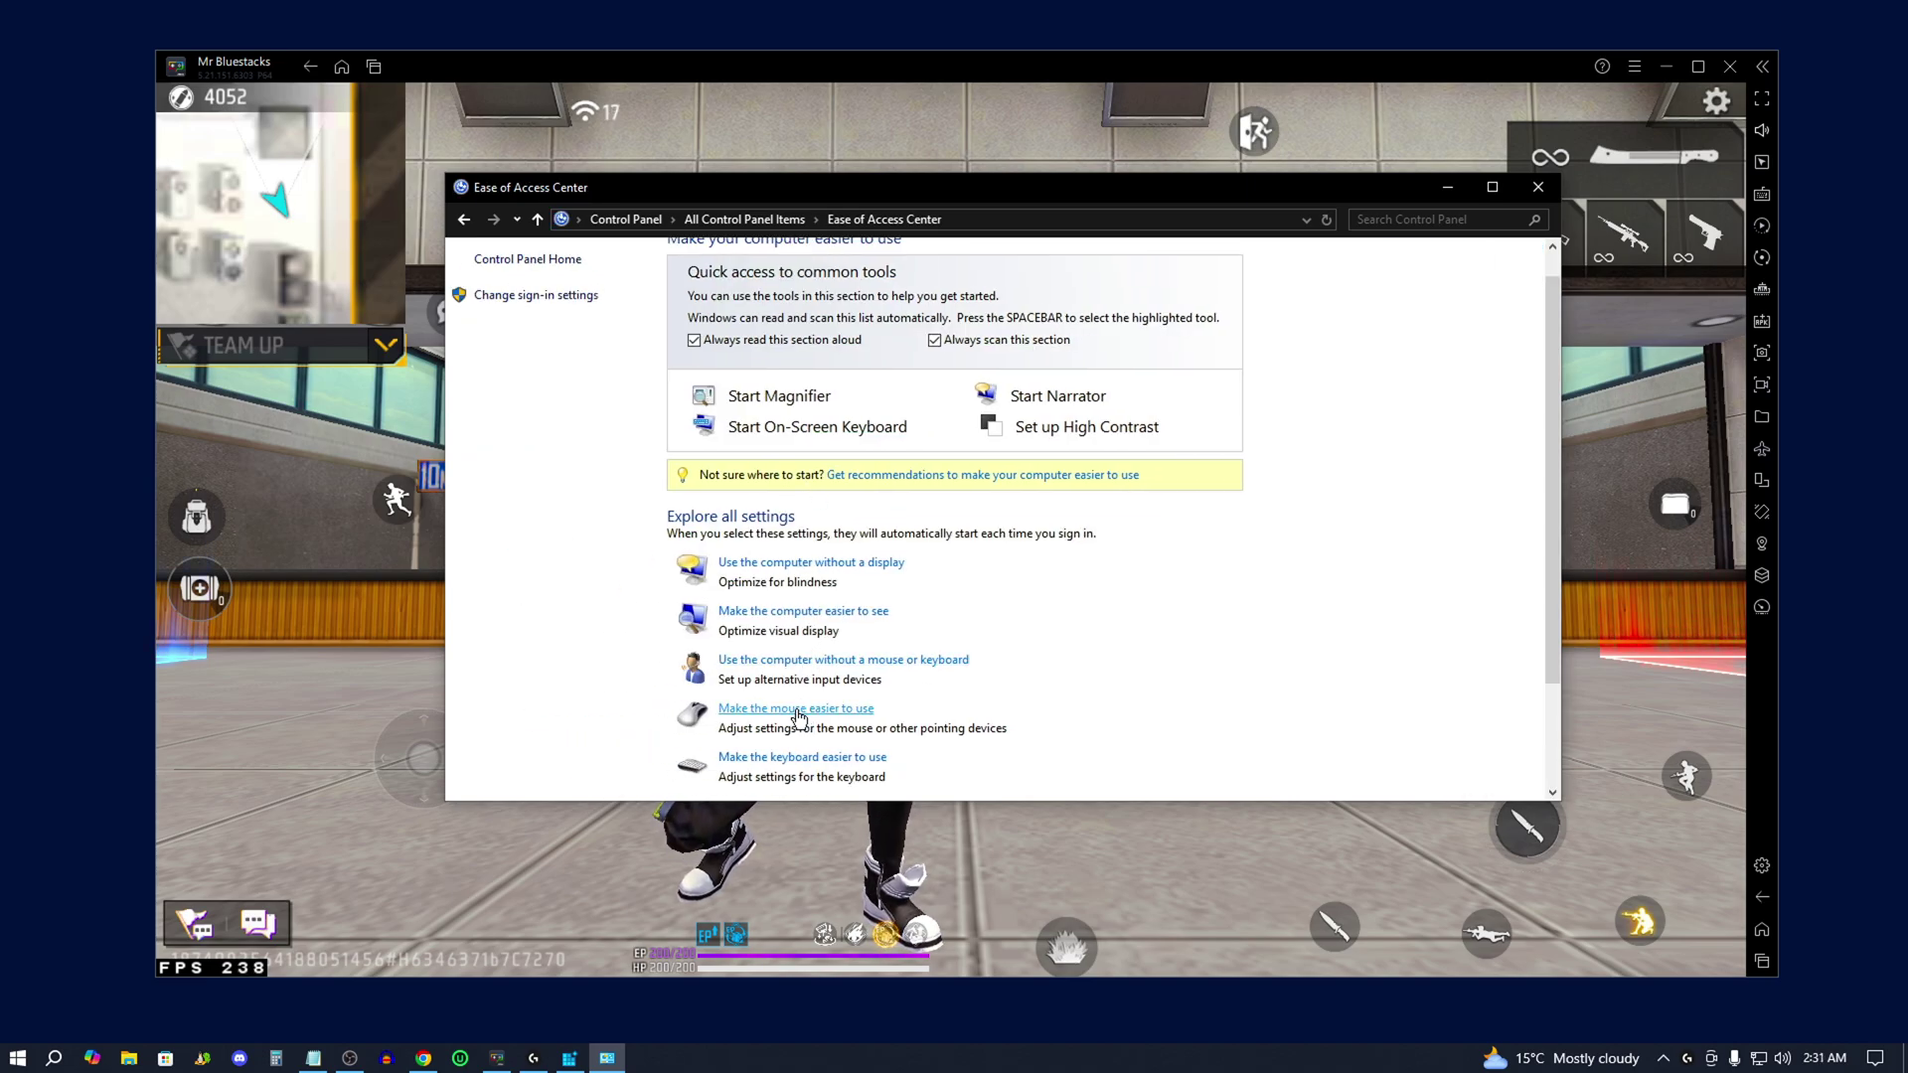
pyautogui.click(799, 709)
pyautogui.click(812, 610)
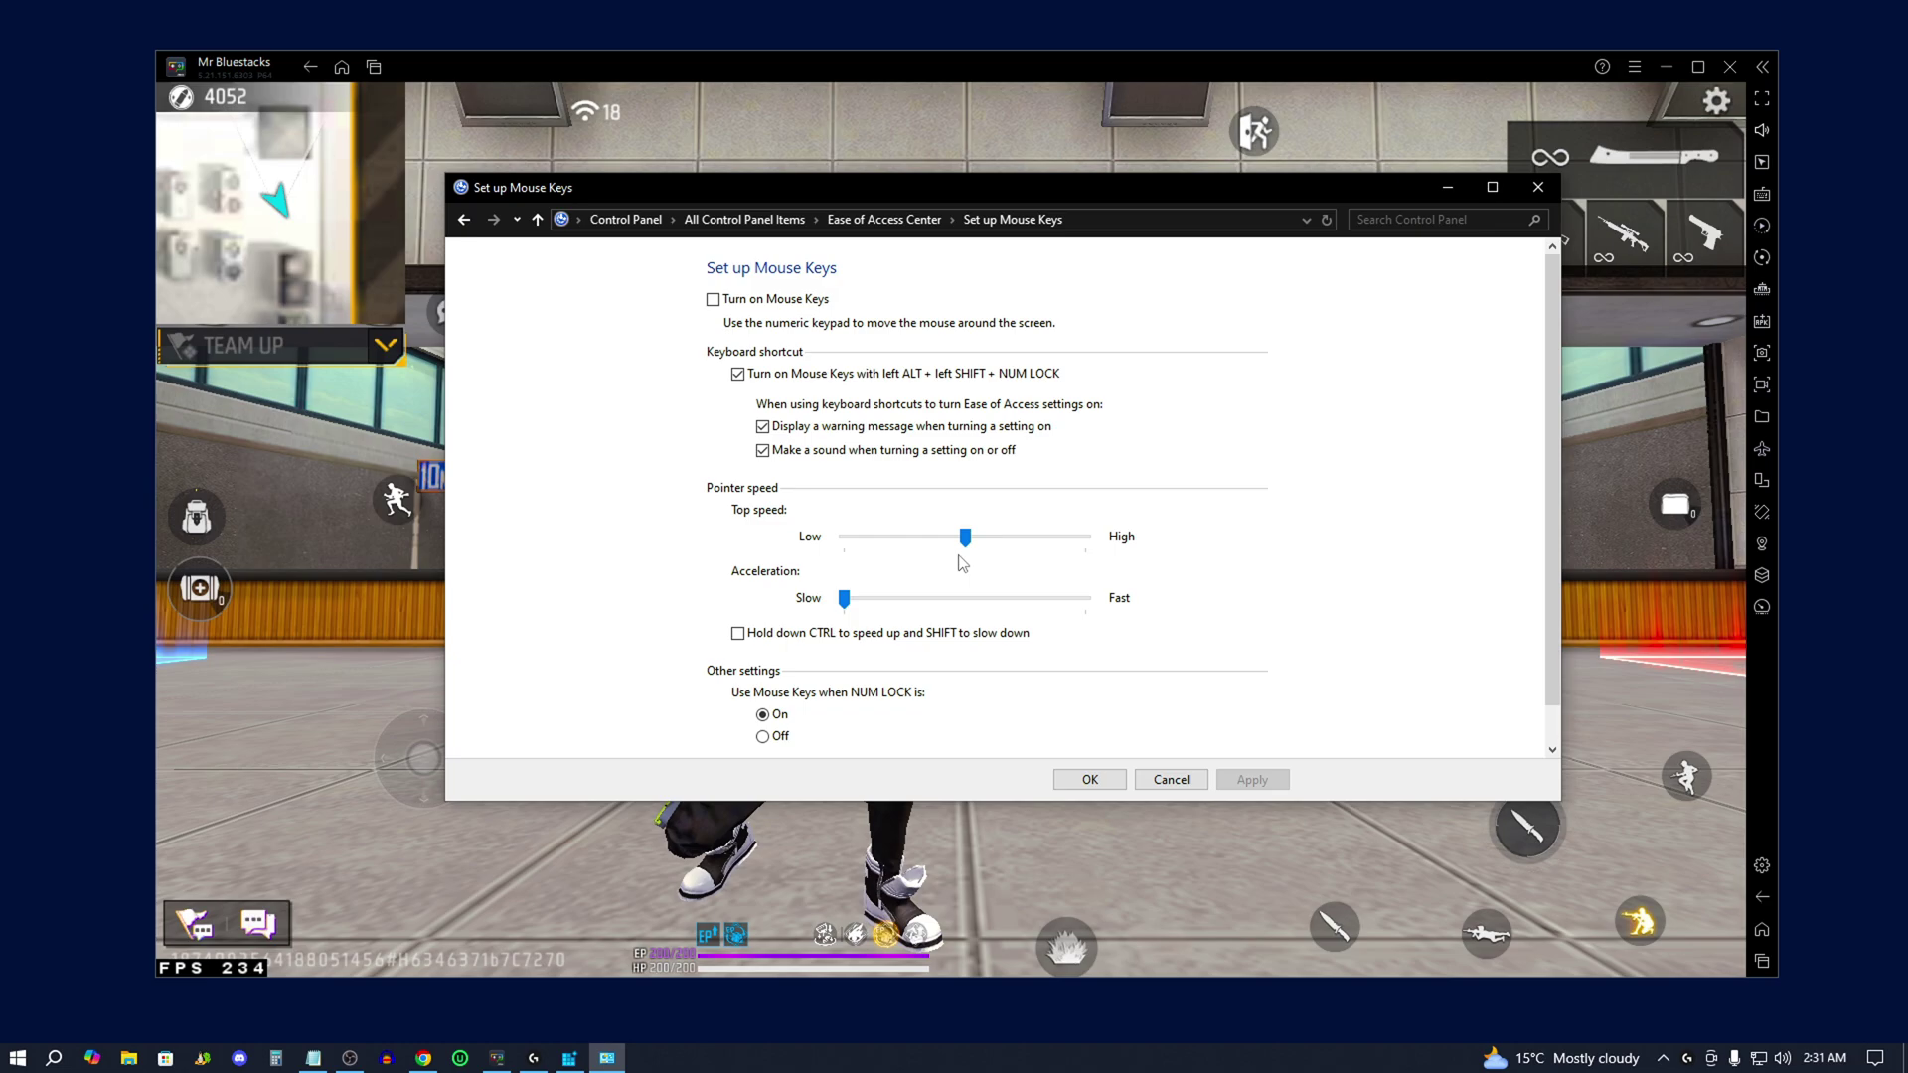
pyautogui.click(1173, 780)
pyautogui.click(1171, 780)
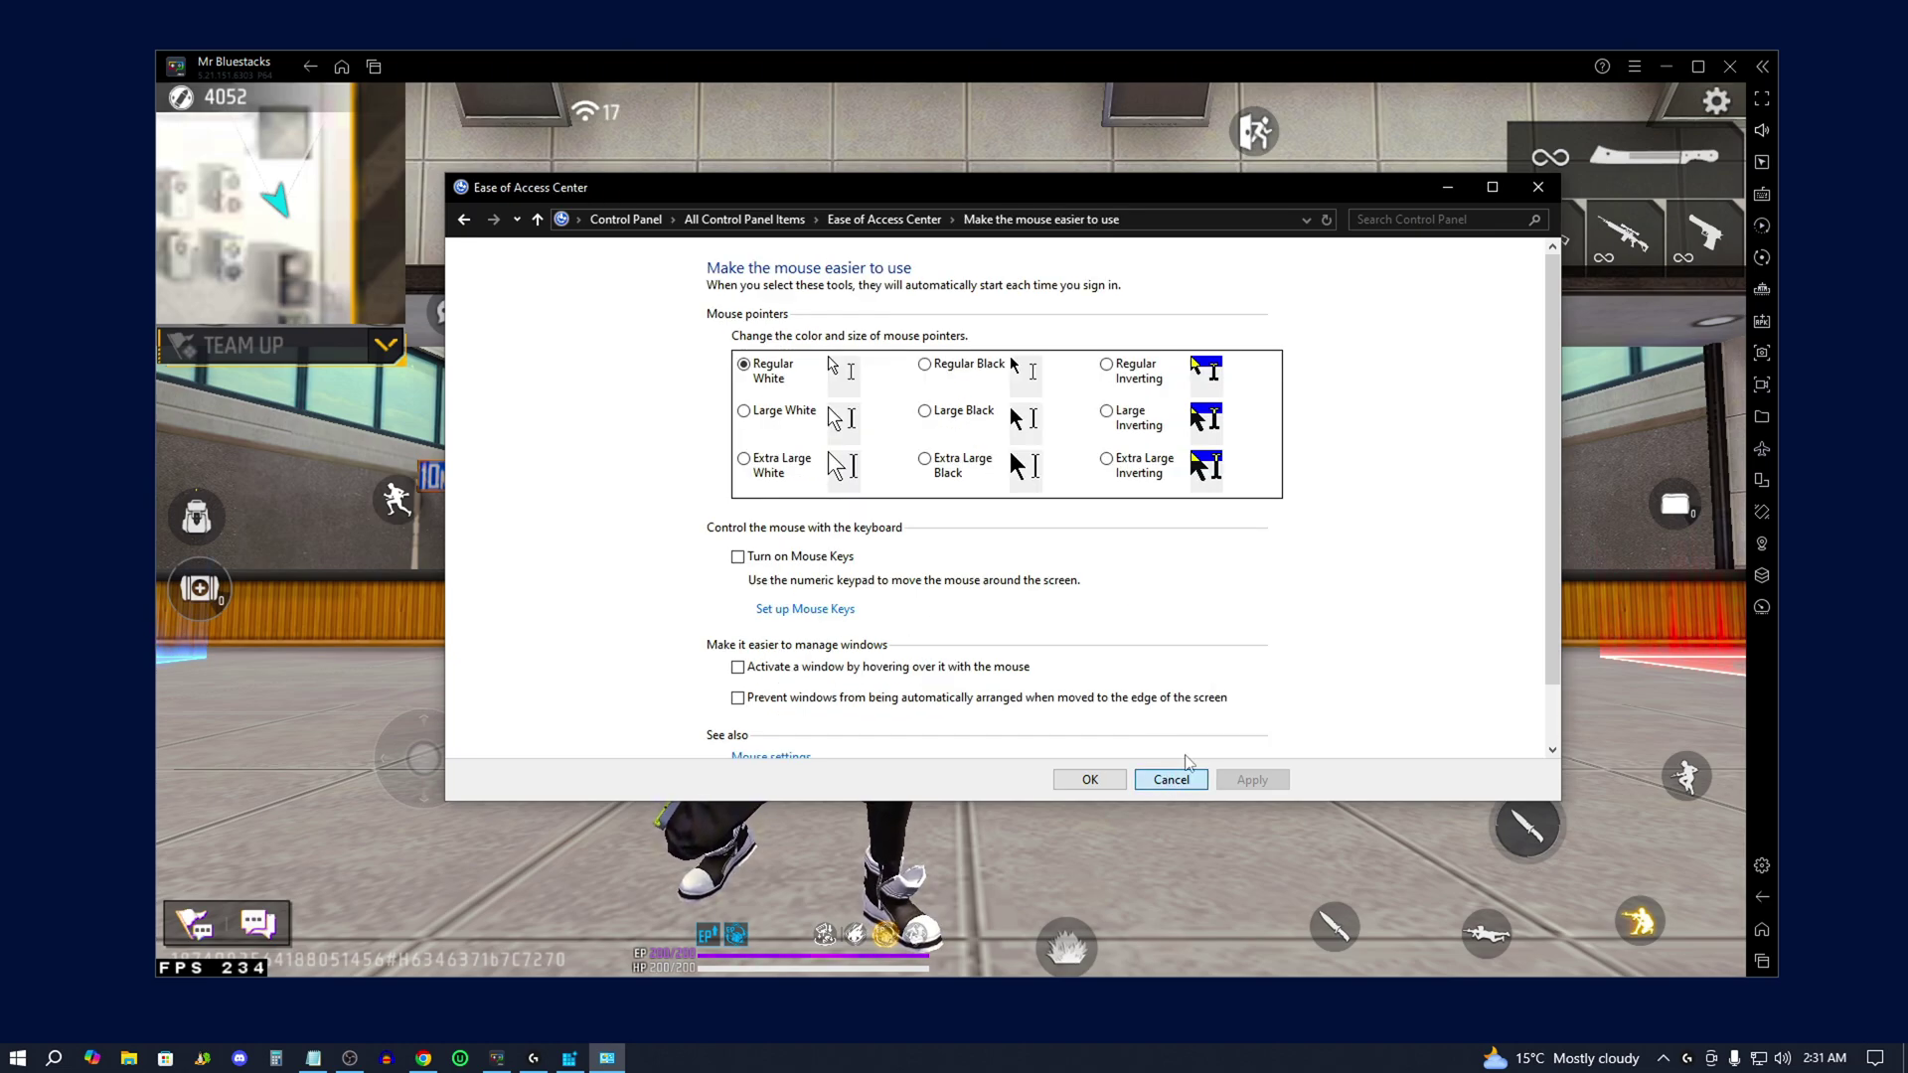
pyautogui.click(1538, 189)
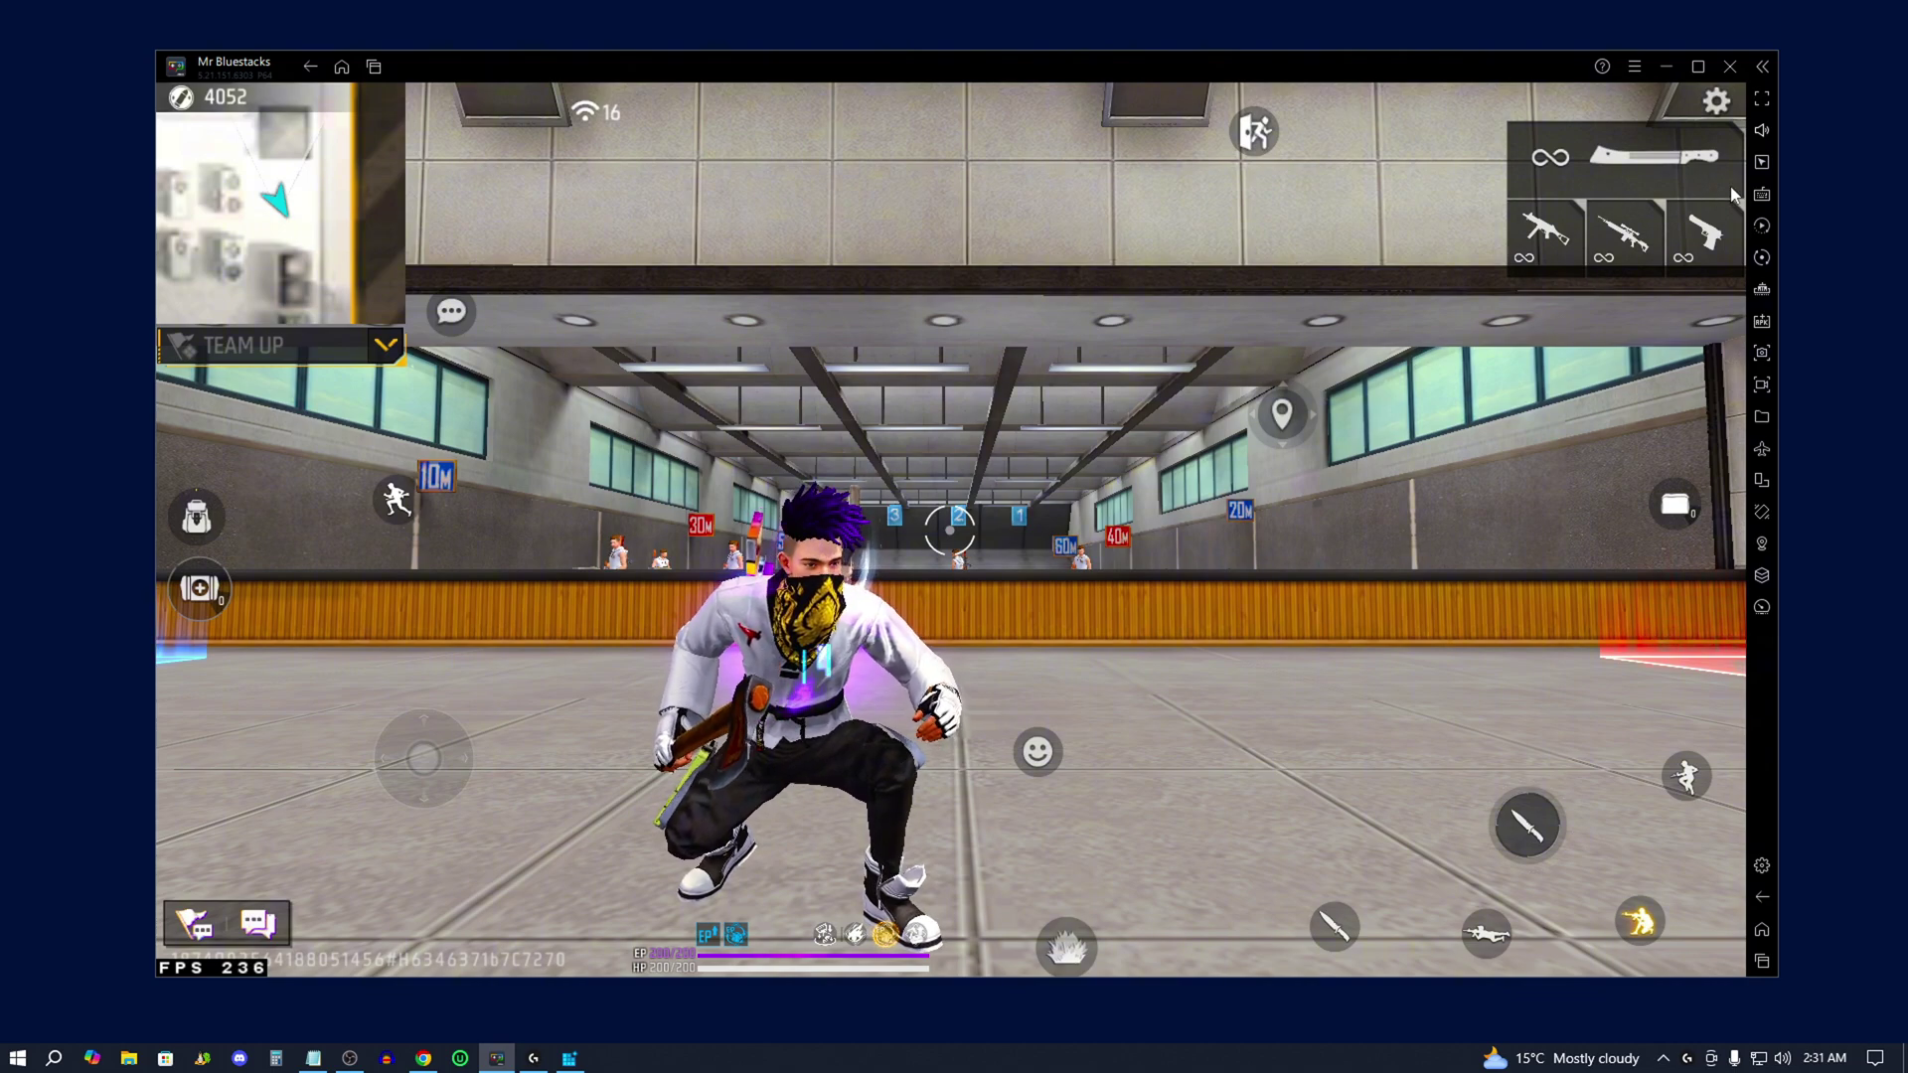
# Reopen the F1 aim, pan and shoot settings to recheck the X, Y, sensitivity and tweaks values, and close the controls editor.
pyautogui.click(1762, 194)
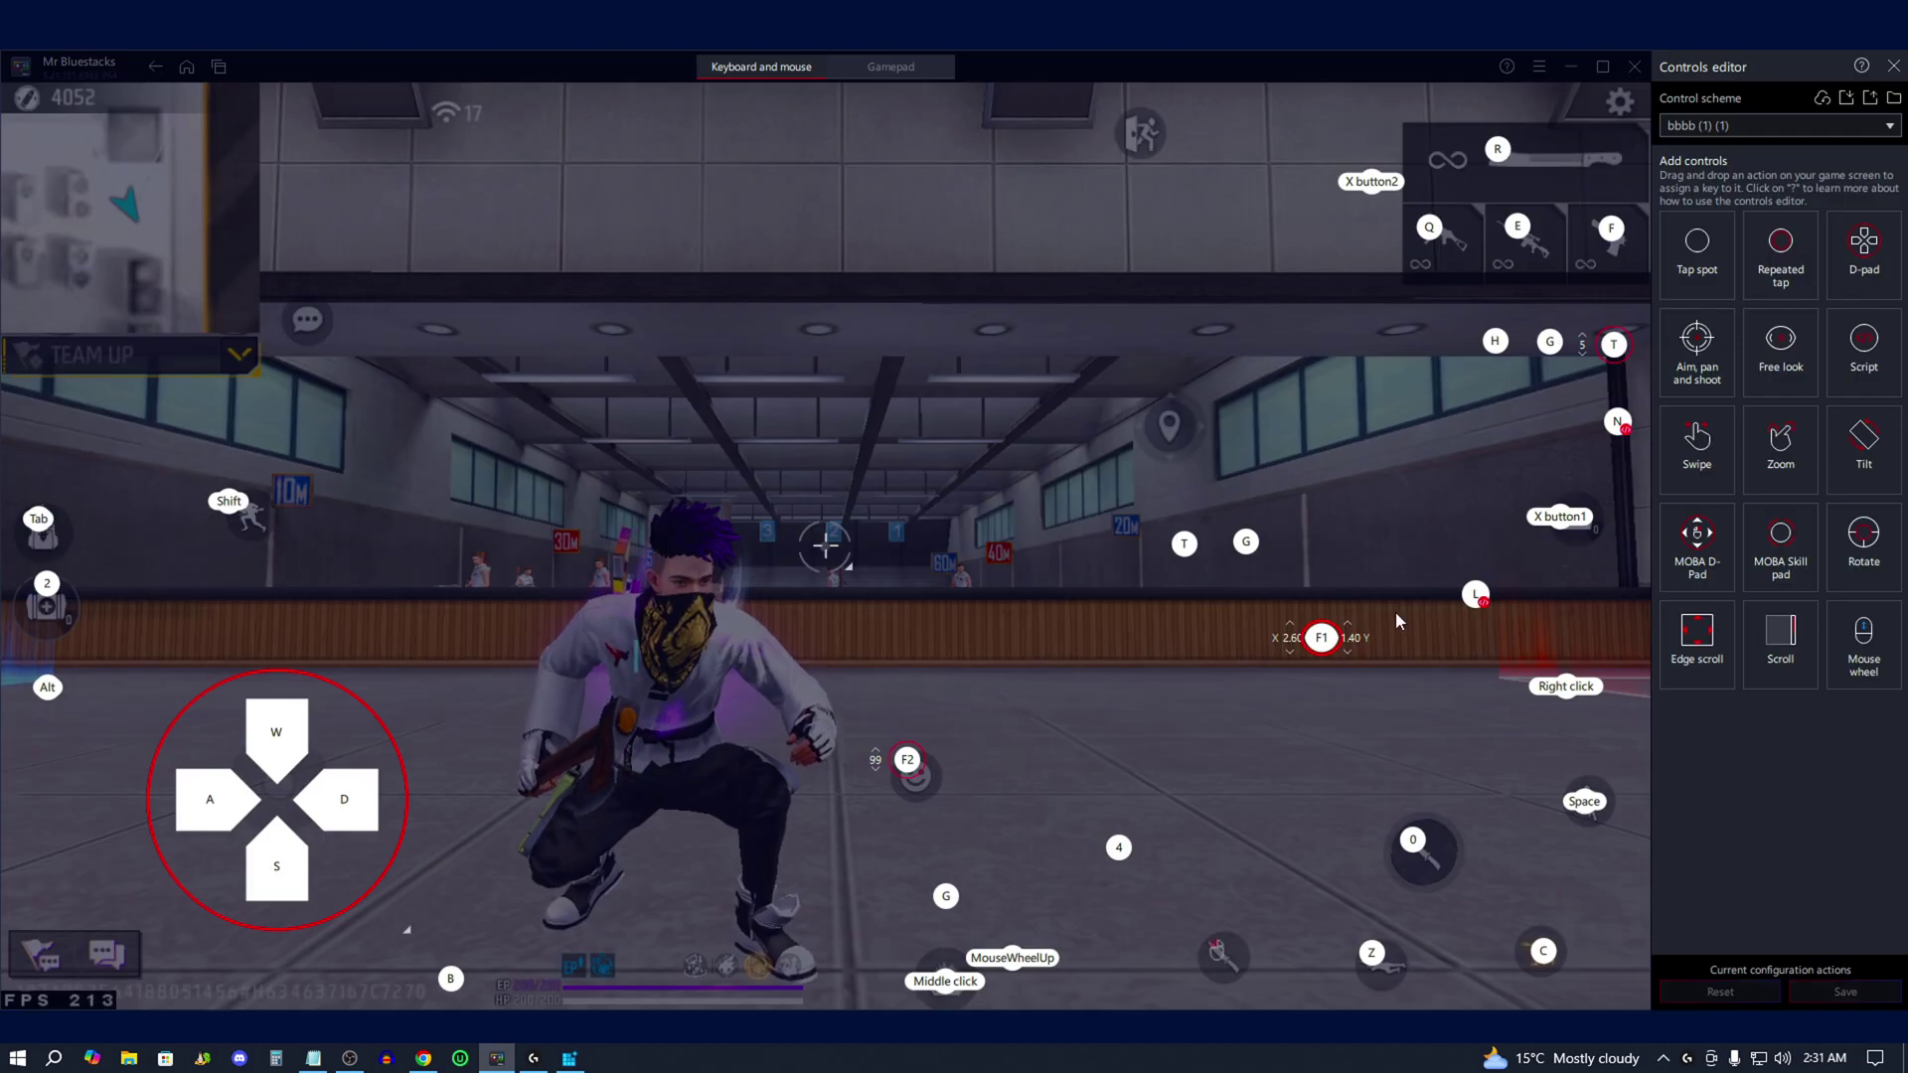
pyautogui.click(1322, 641)
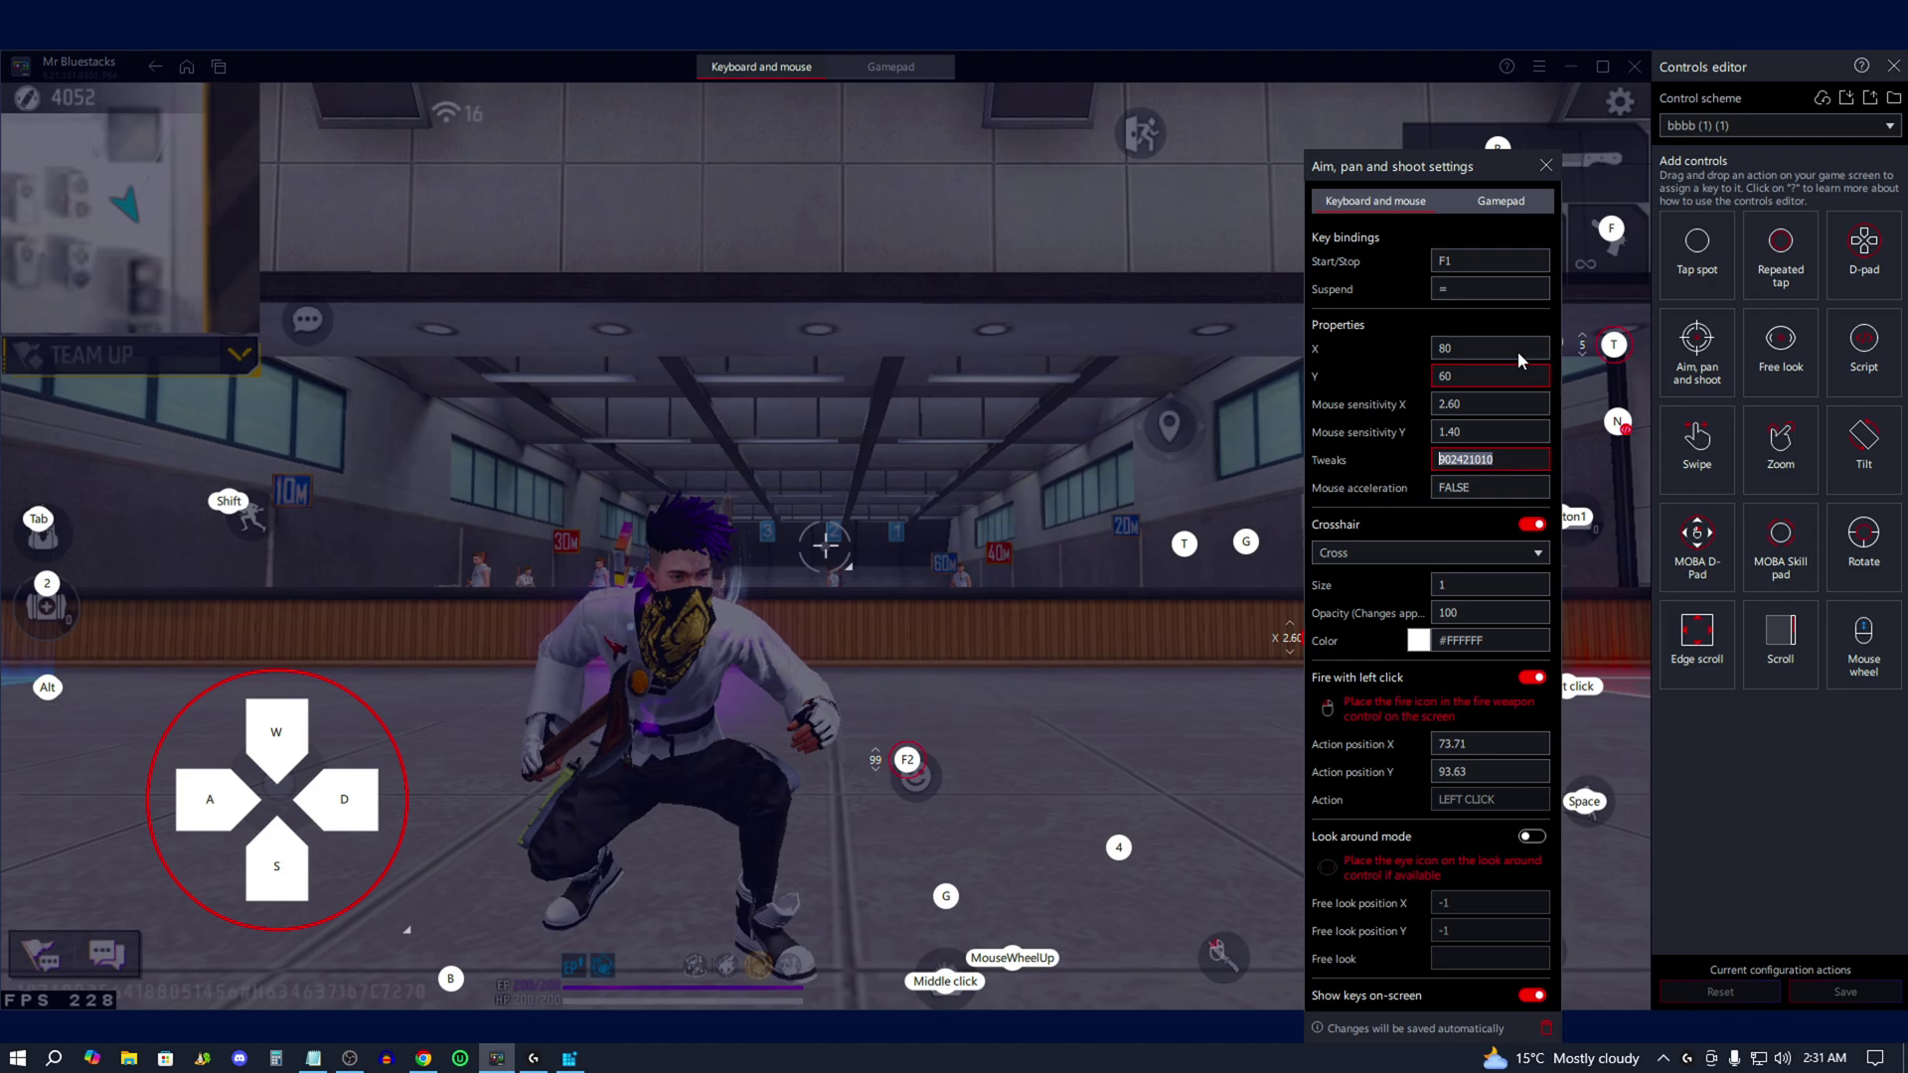
pyautogui.press('Home')
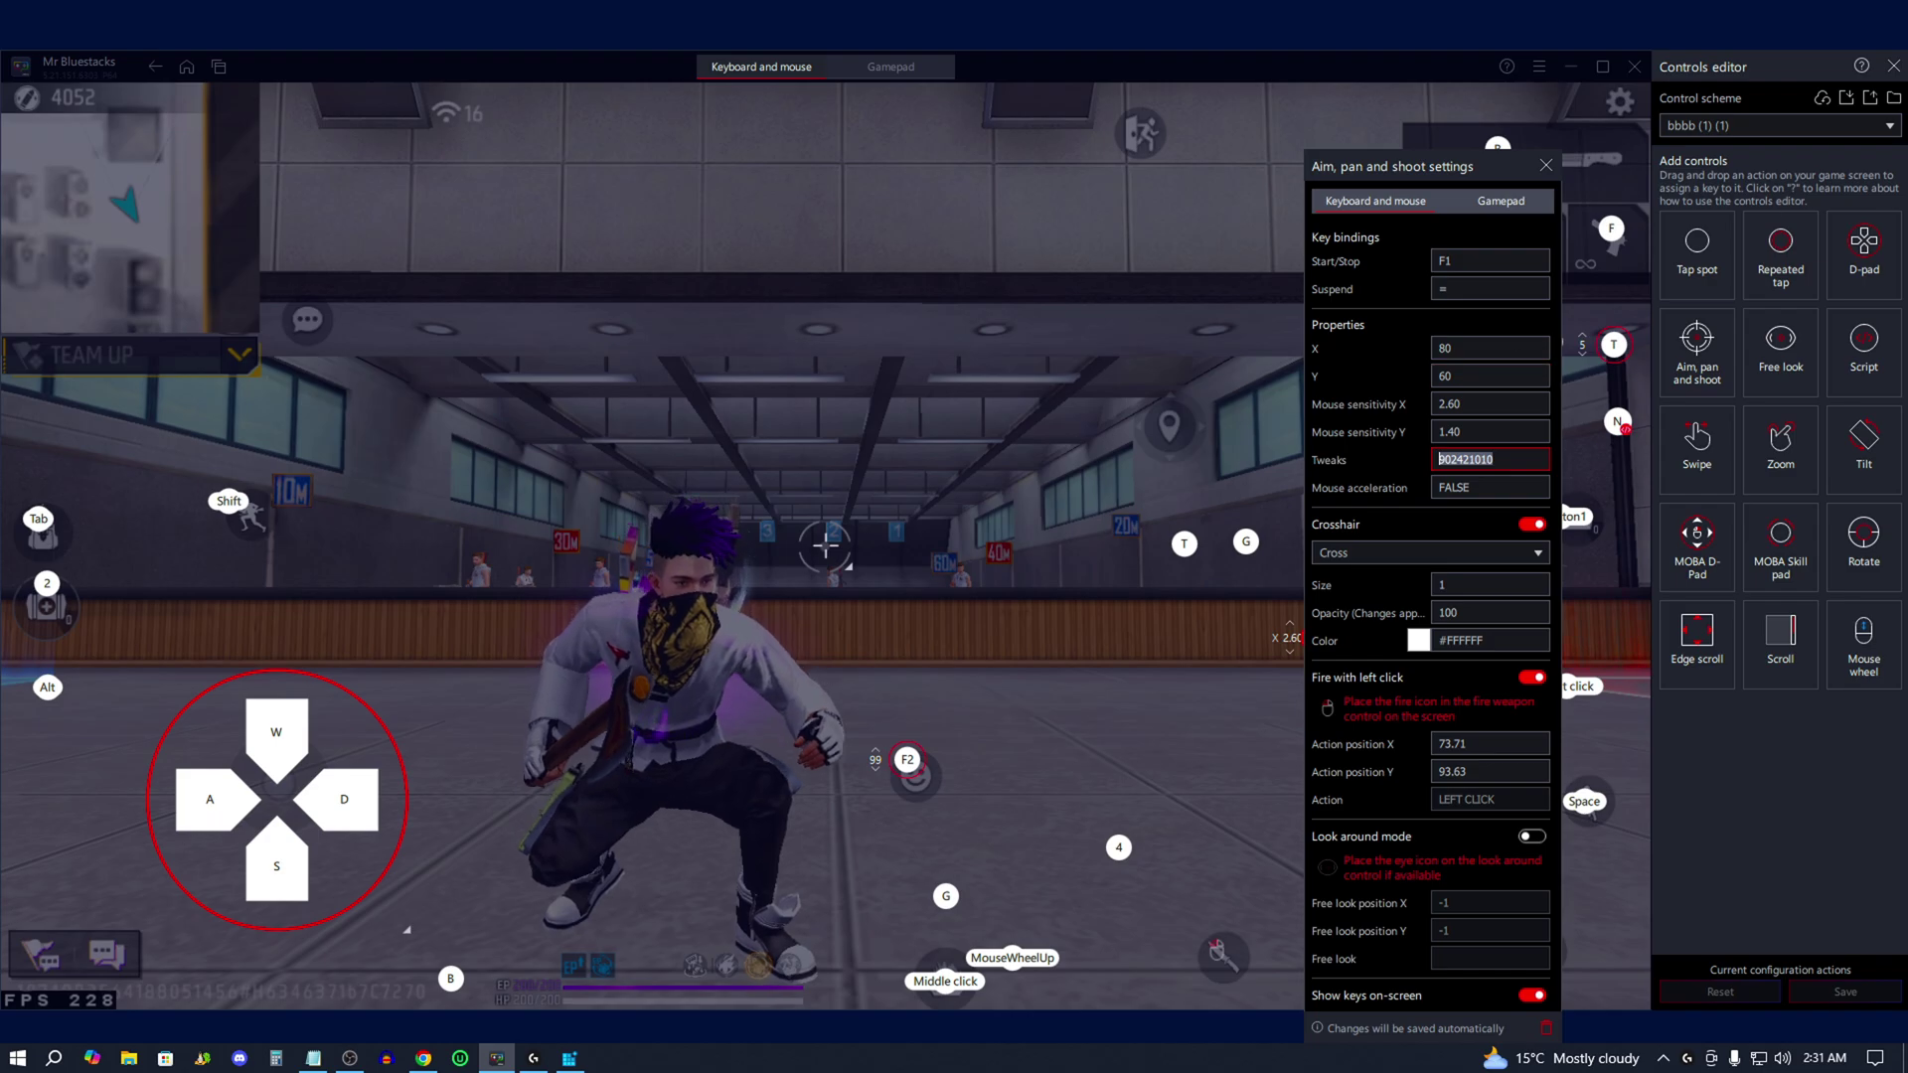
pyautogui.click(1894, 66)
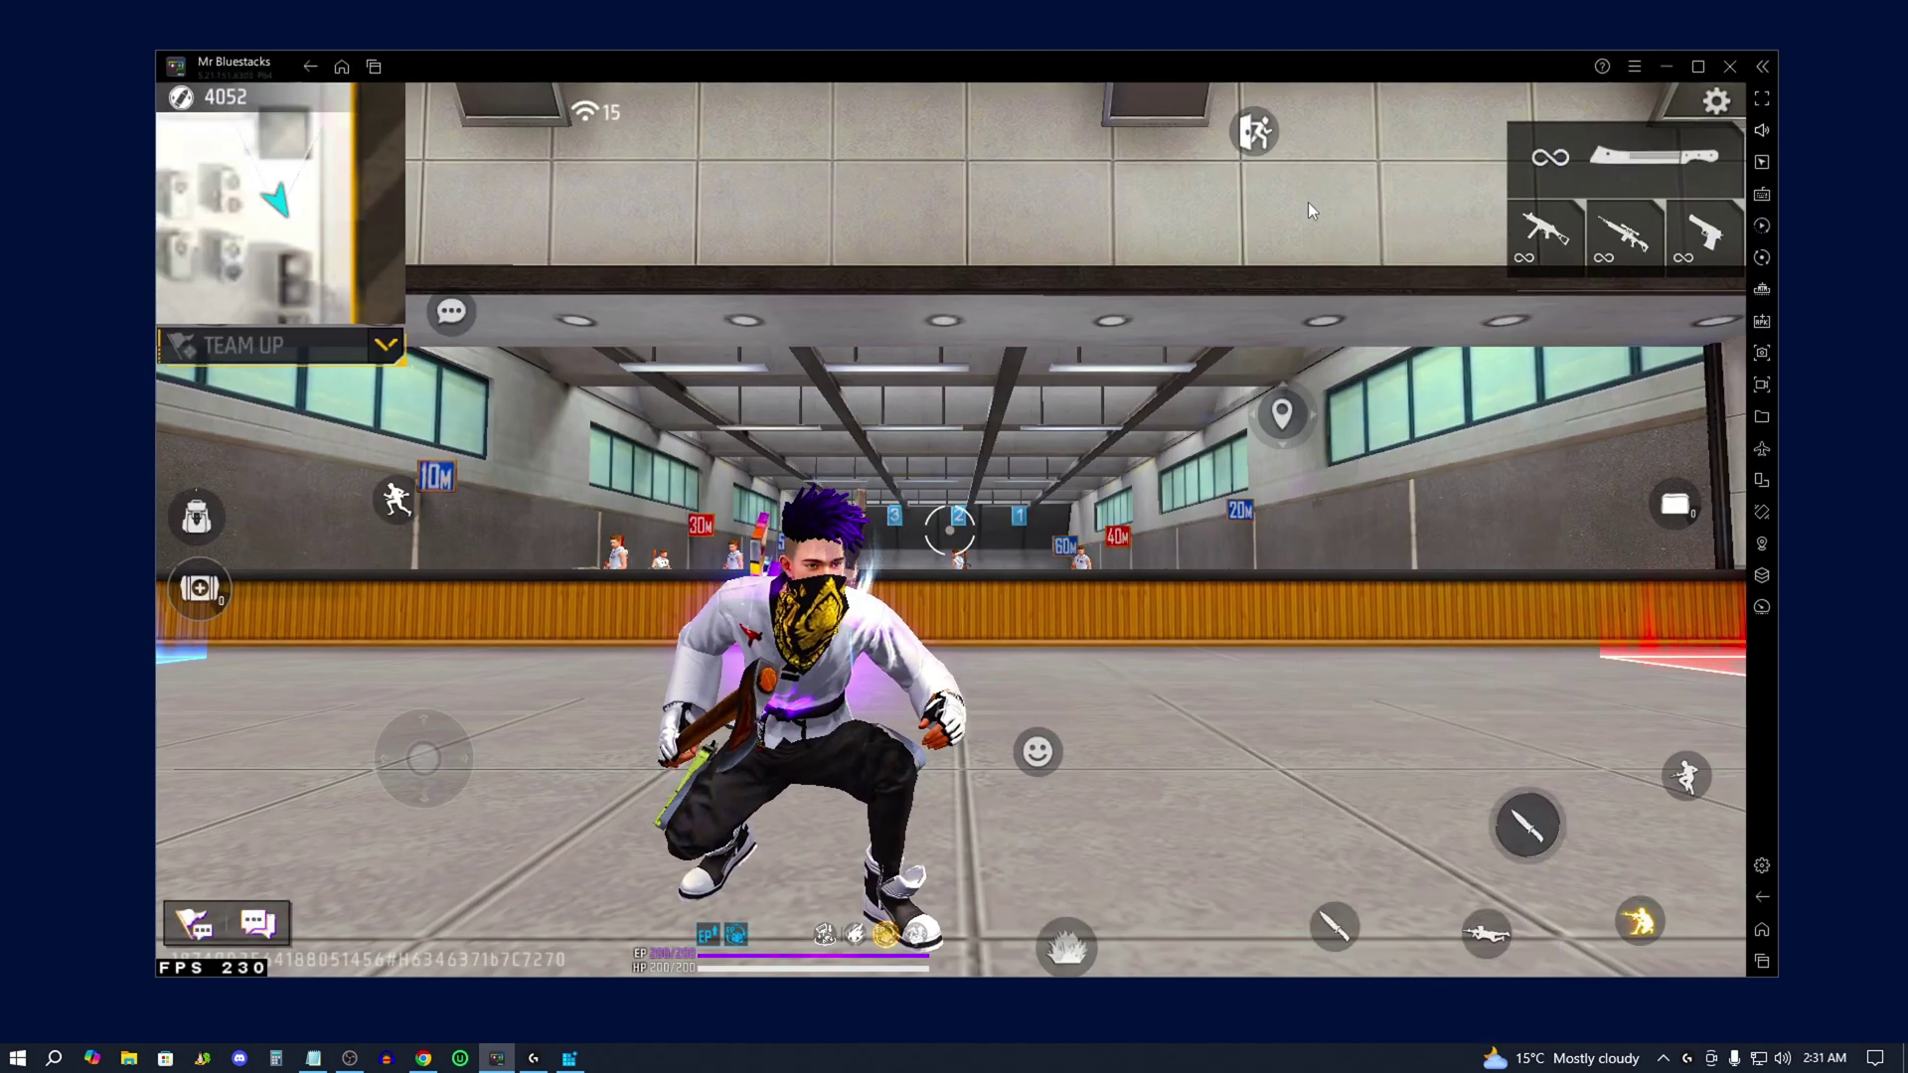